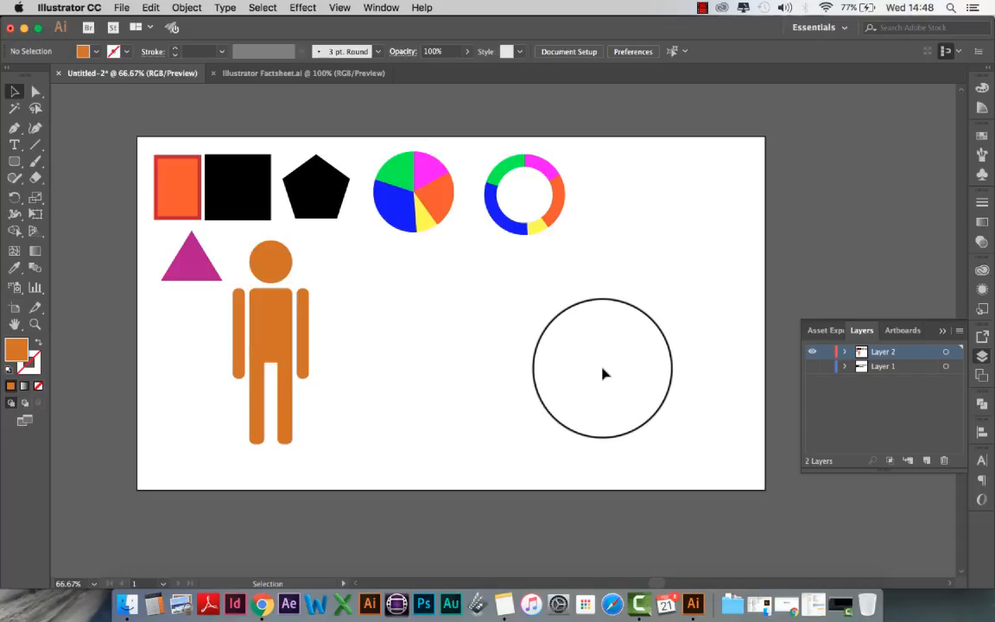
Switch to Chrome and search Google for "brain vector".
drag(603, 373, 778, 588)
click(780, 605)
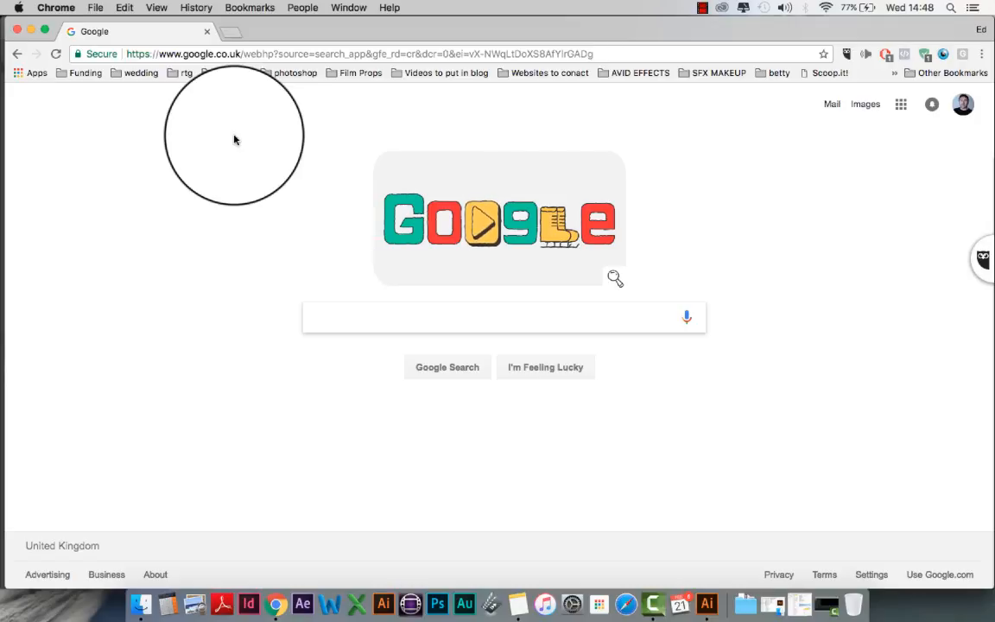
text(brain )
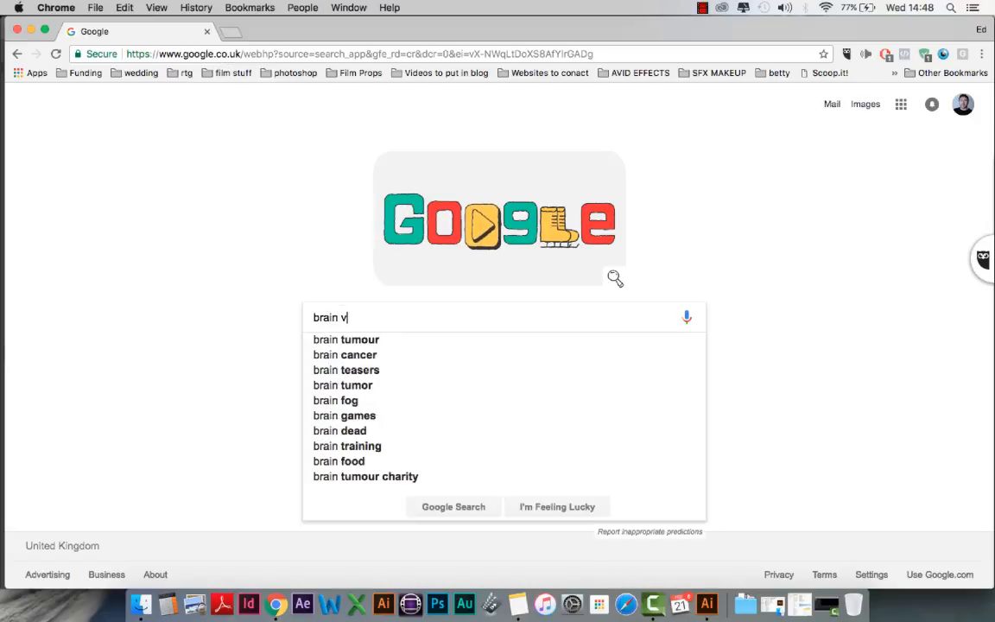
text(vector)
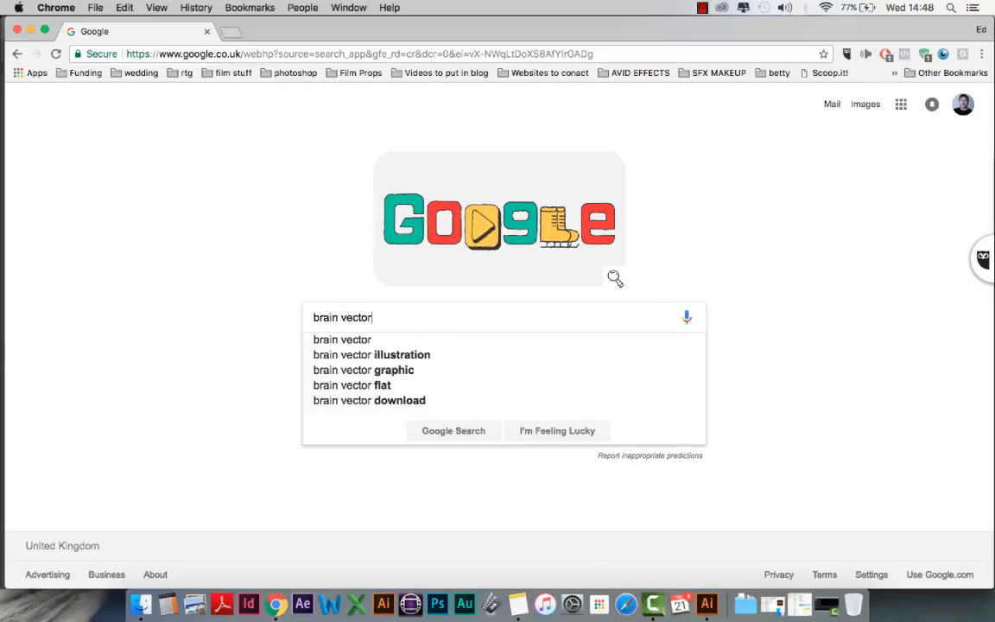
key(Return)
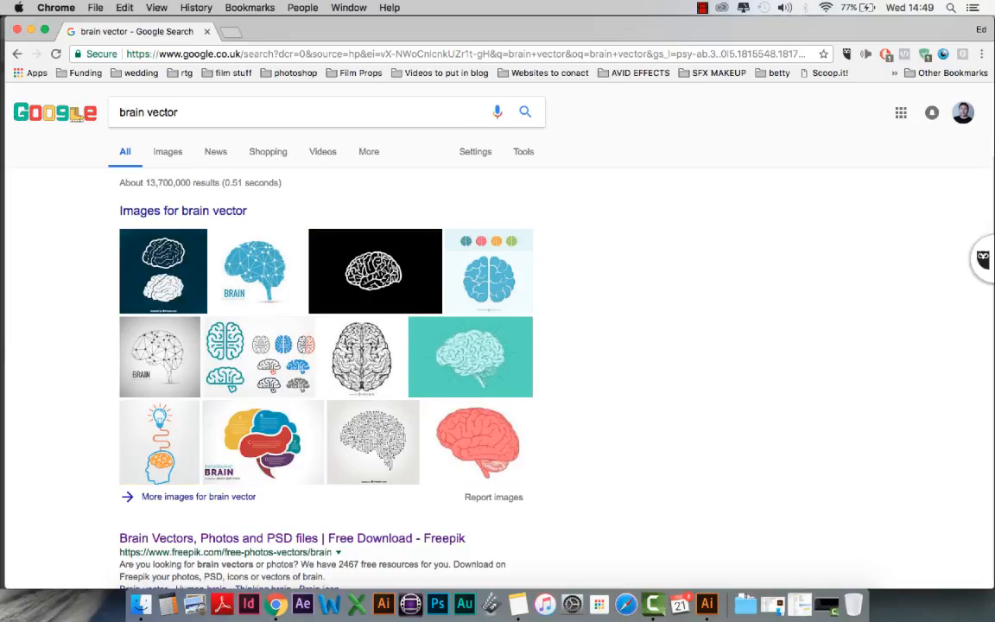
Open the Freepik search result "Brain Vectors, Photos and PSD files | Free Download".
scroll(617, 404, down, 5)
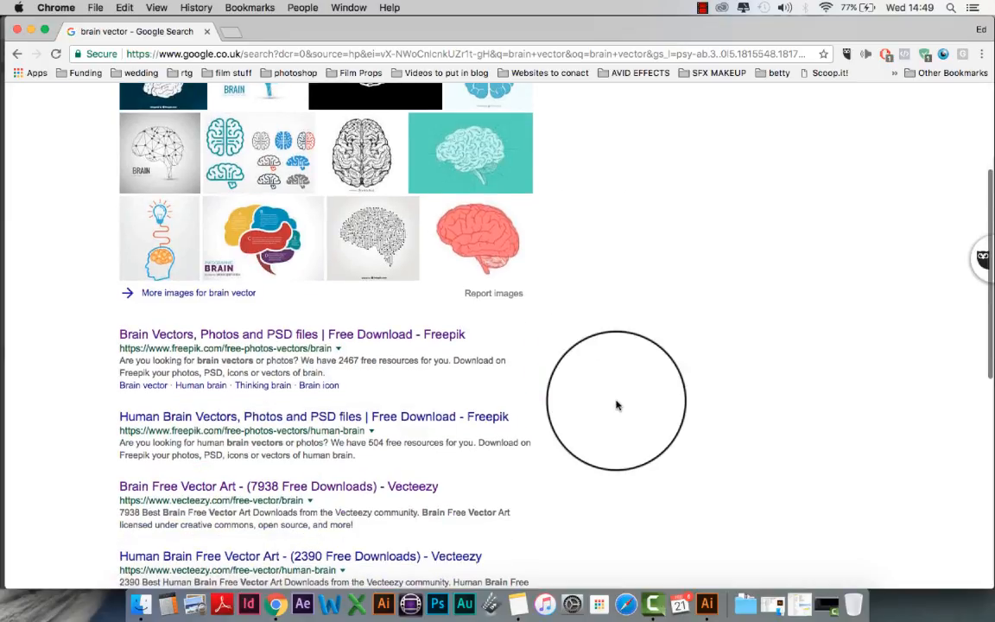
scroll(617, 404, down, 3)
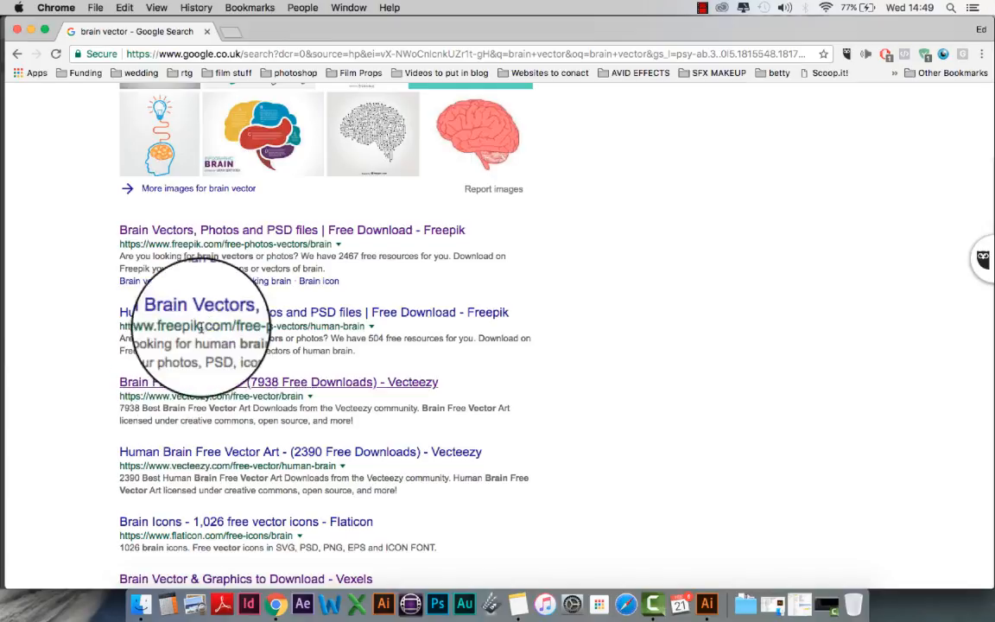
click(198, 232)
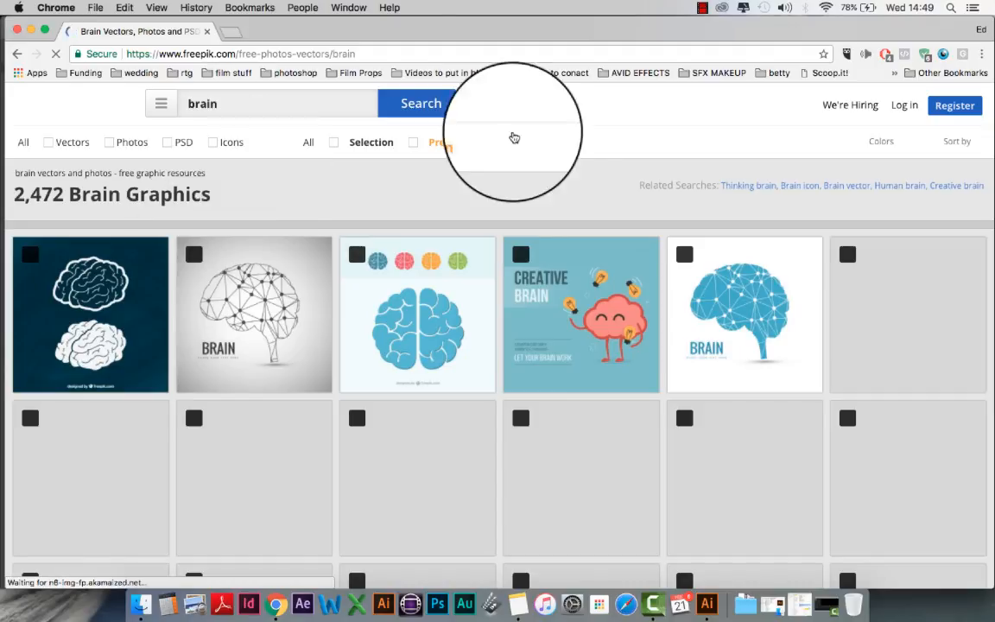
Browse the brain graphics and open the Brain Inforgaphics Set with the orange and blue brain halves.
scroll(693, 402, down, 3)
scroll(466, 363, down, 3)
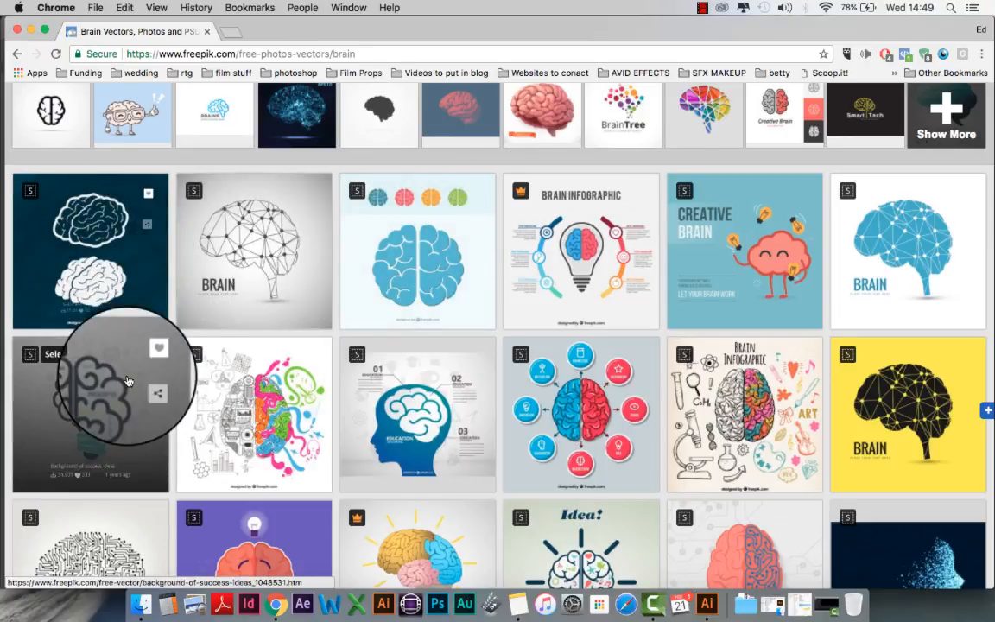
scroll(127, 380, down, 3)
scroll(739, 328, down, 3)
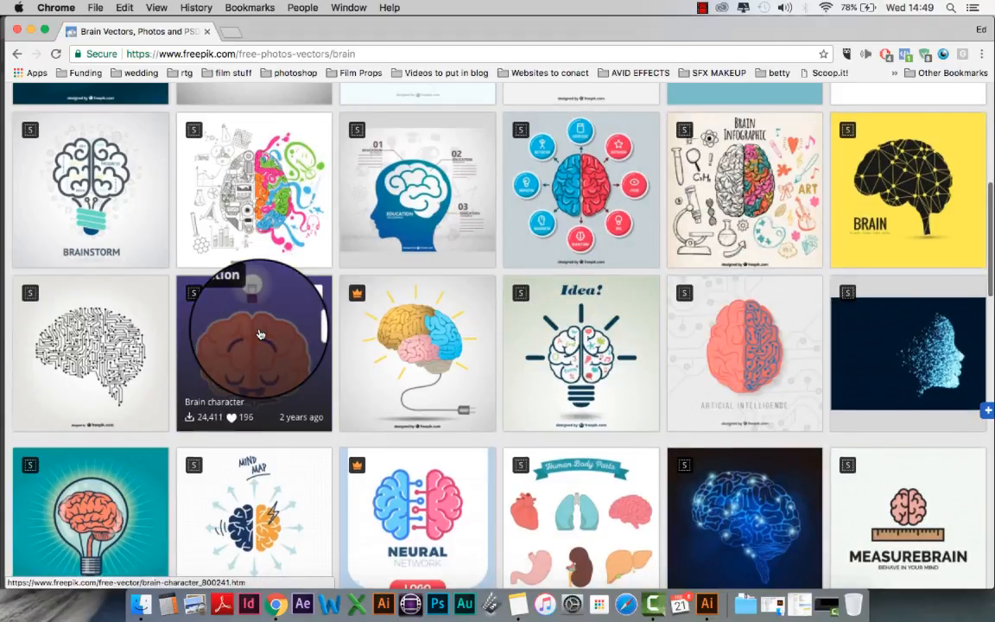
scroll(252, 337, down, 3)
scroll(249, 419, down, 5)
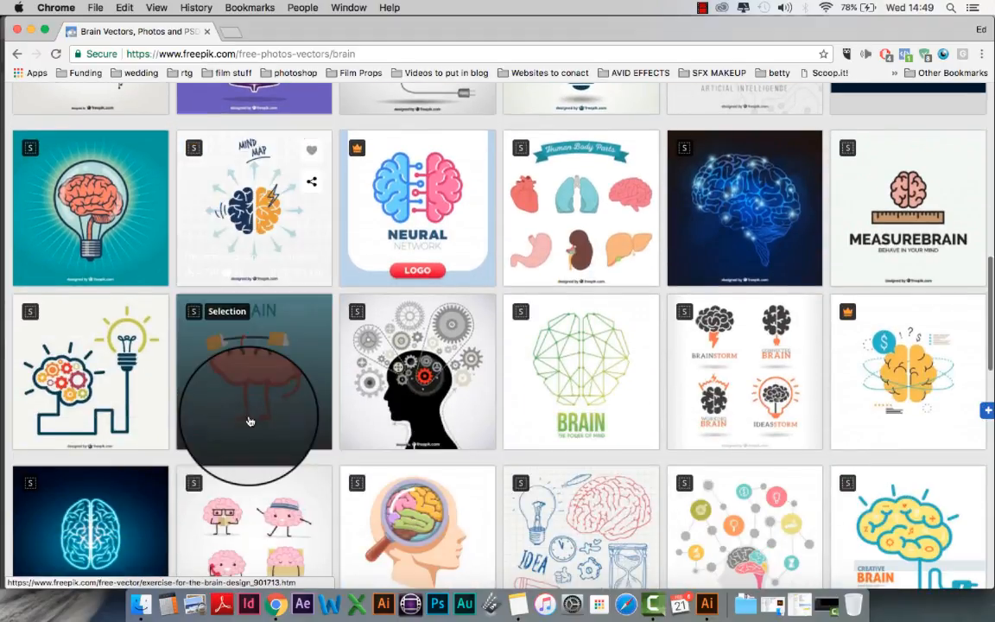
scroll(581, 404, down, 5)
scroll(575, 449, down, 2)
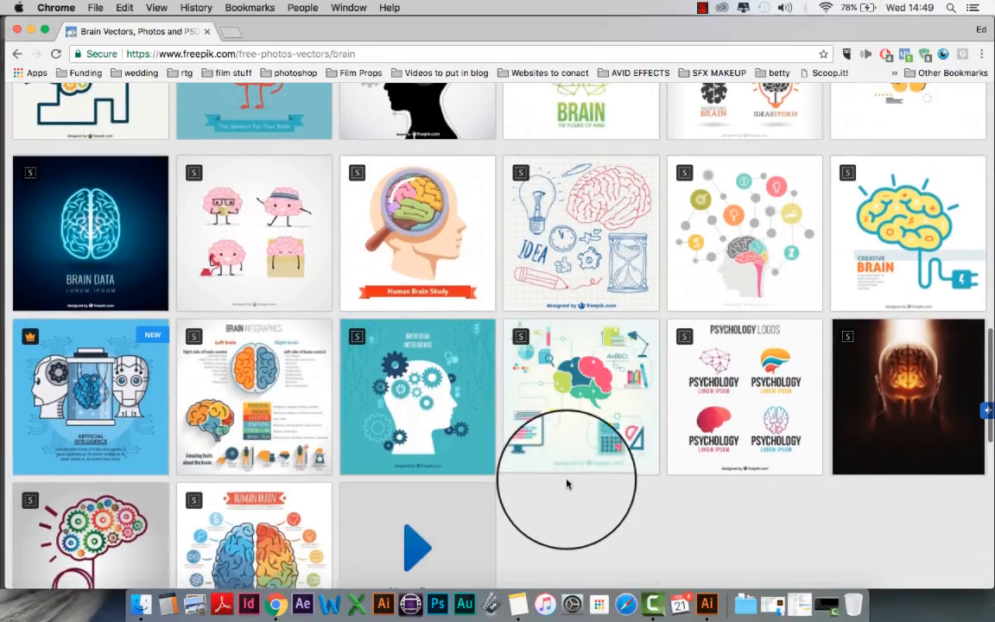
scroll(548, 380, down, 2)
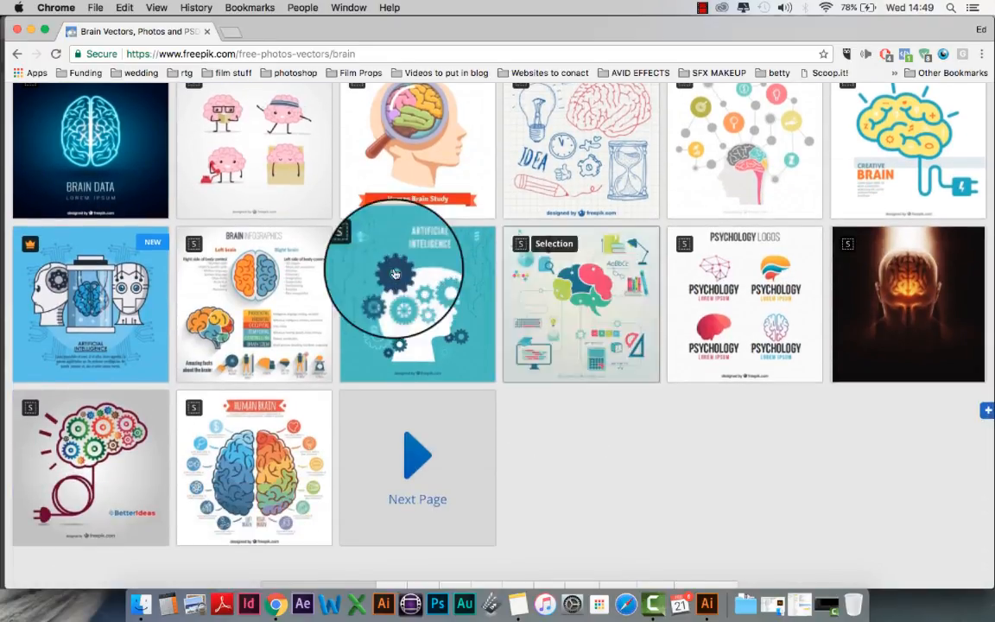
click(255, 297)
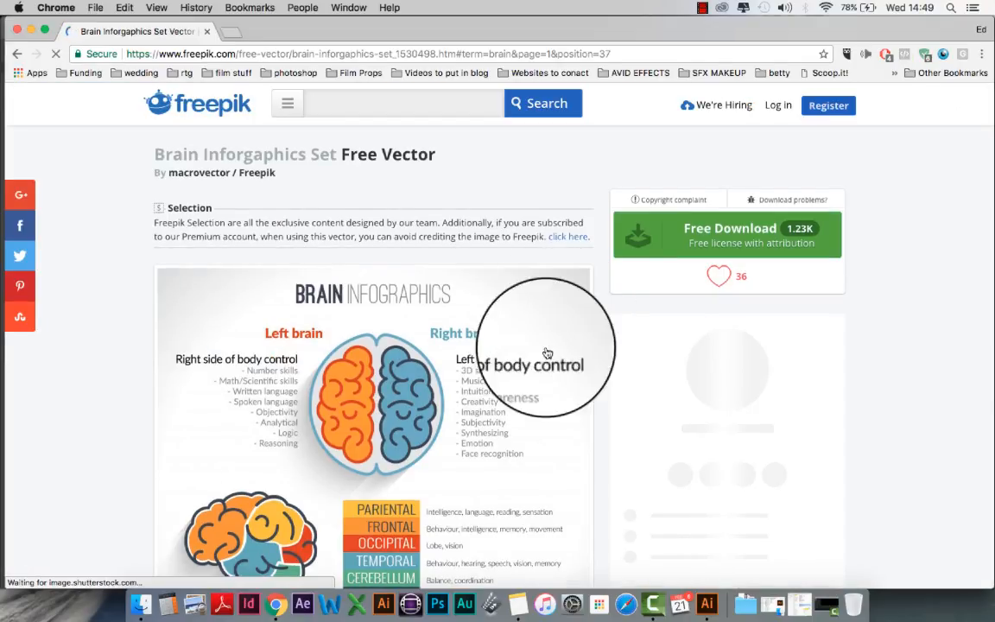
Look over the Brain Inforgaphics Set preview and bring up its free download options.
scroll(511, 397, down, 4)
scroll(510, 423, up, 2)
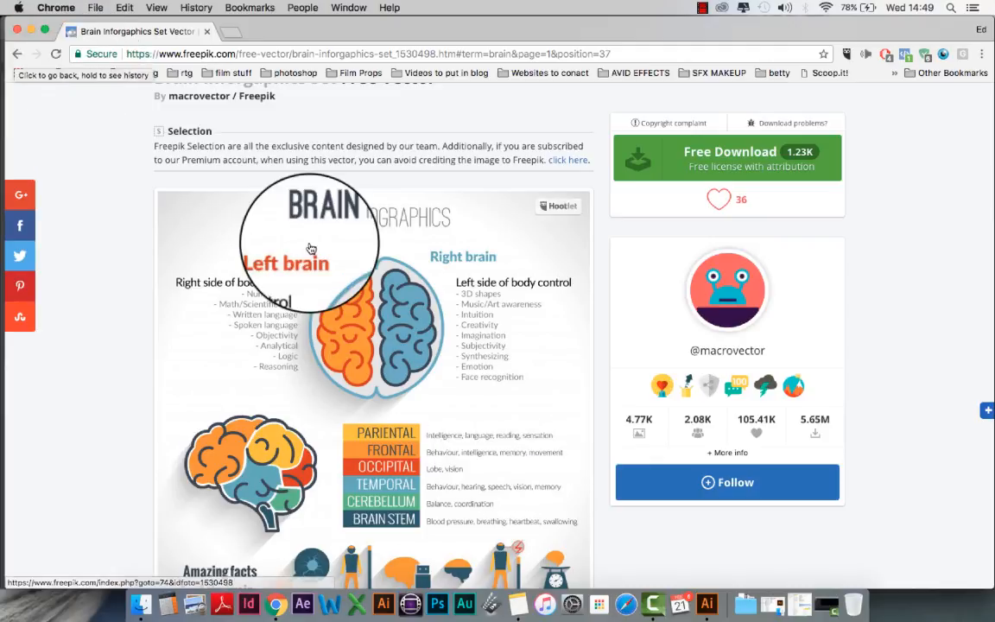
scroll(345, 267, down, 2)
scroll(439, 317, up, 4)
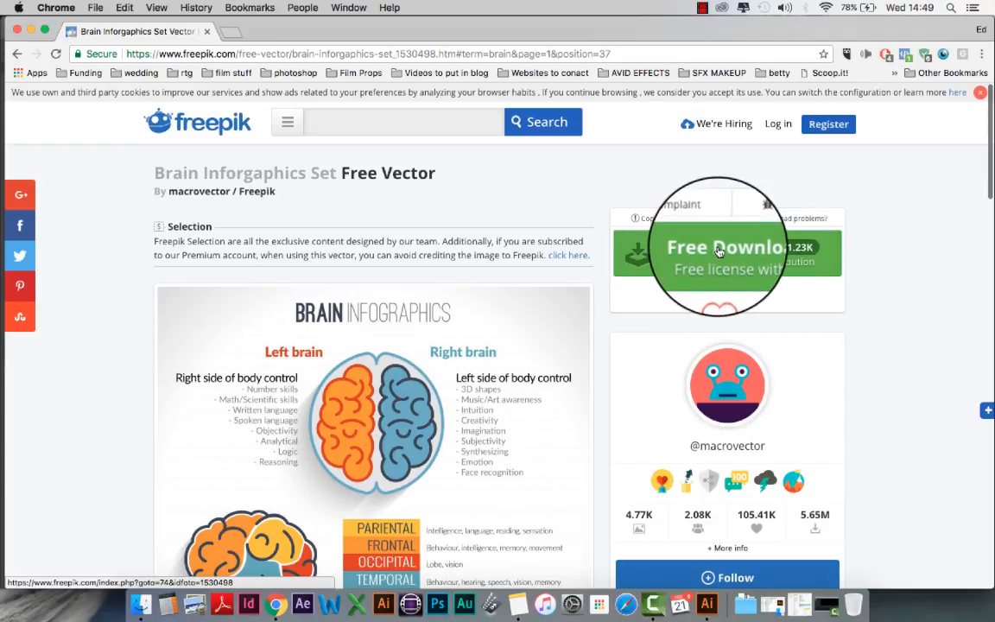
click(718, 249)
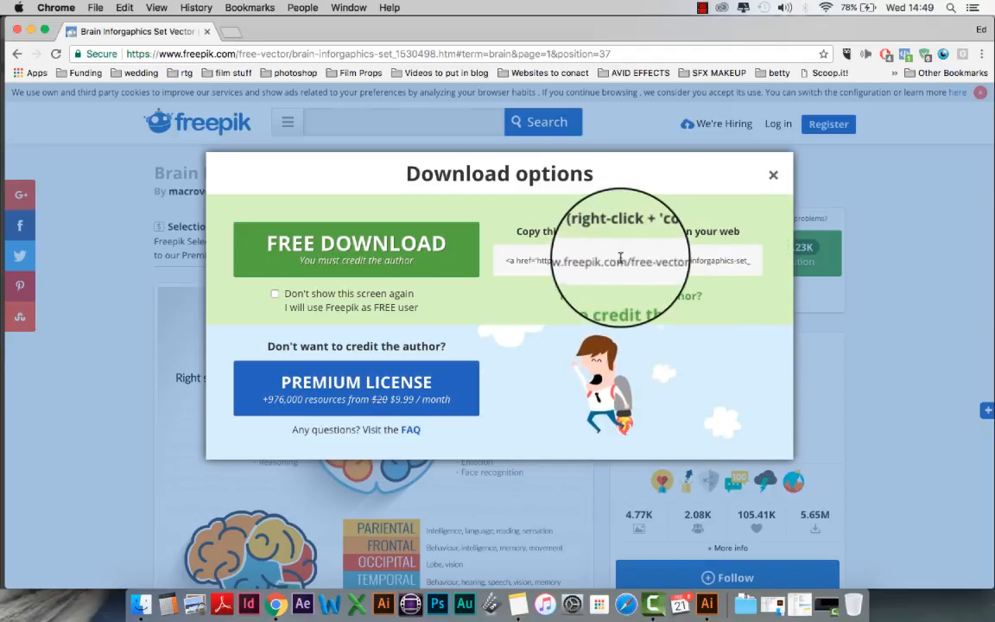
Examine the attribution link and the instructions for crediting the author, including the credit text for printing.
click(528, 259)
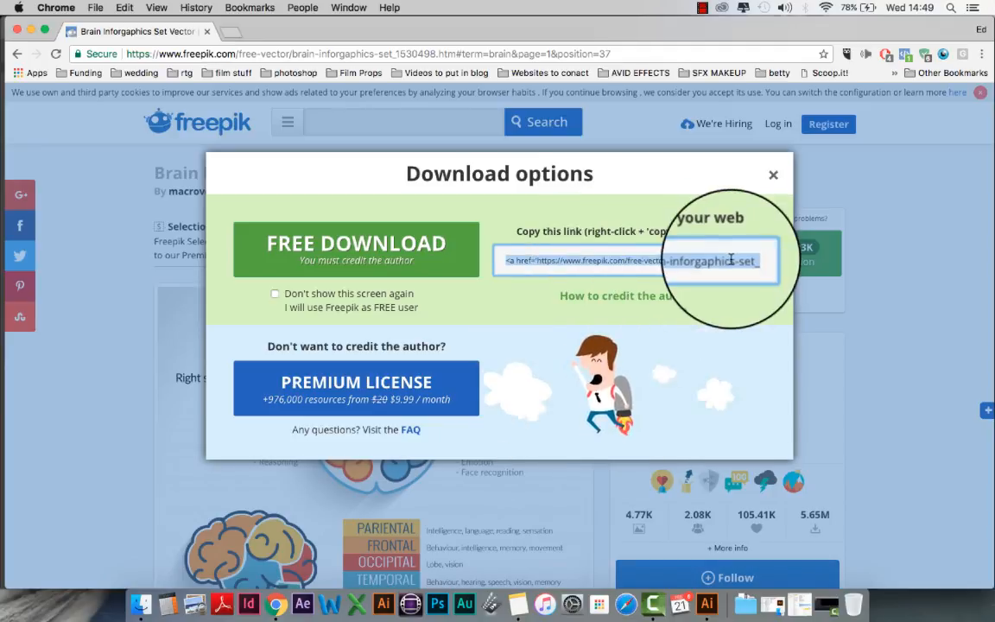
click(576, 260)
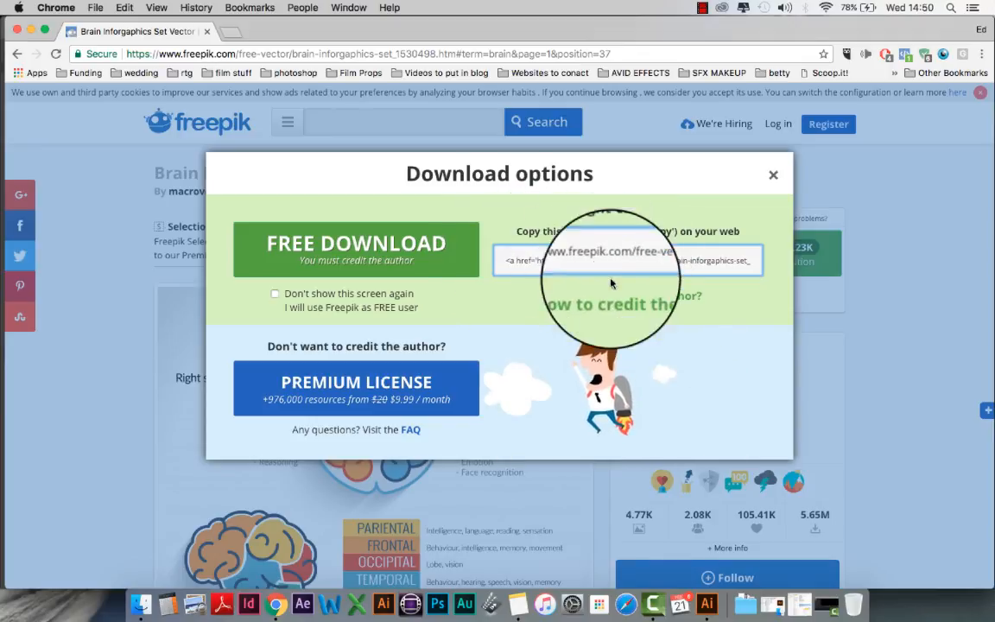
click(615, 297)
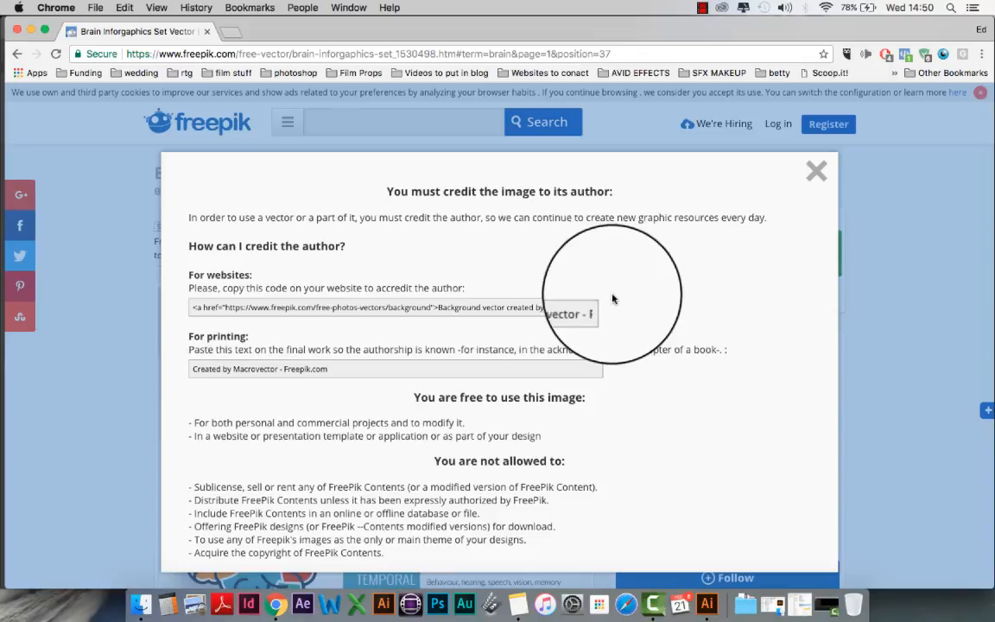
drag(349, 369, 190, 368)
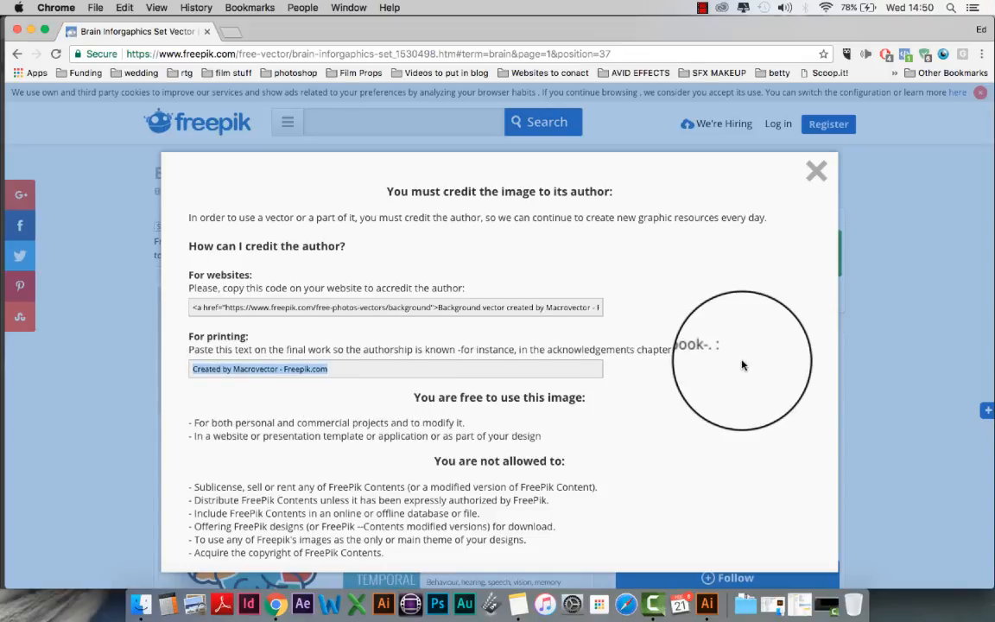
click(816, 171)
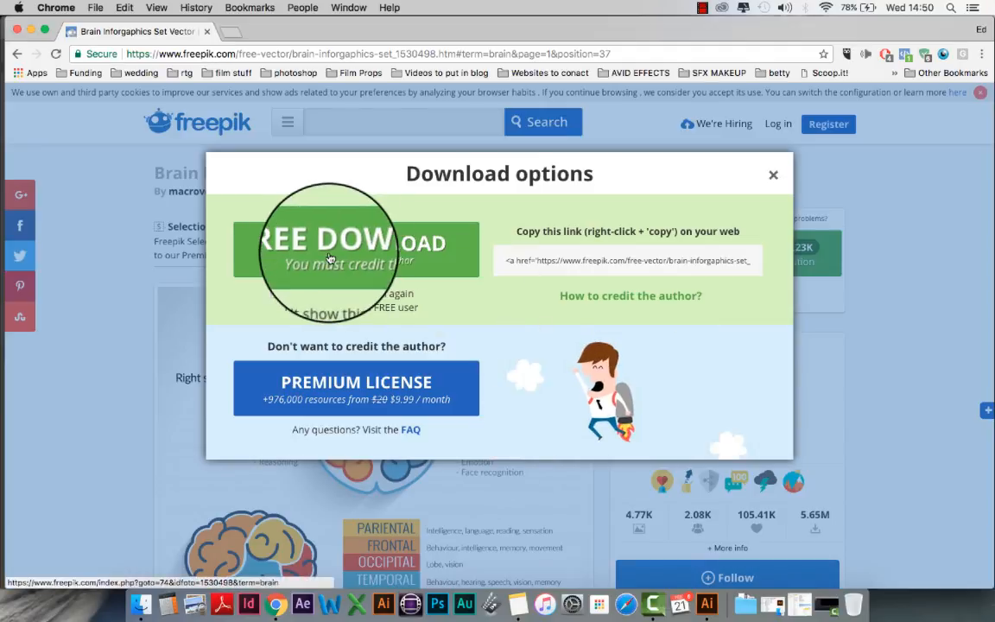
Download the Brain Inforgaphics Set with the free option that credits the author, and switch to Illustrator.
click(330, 251)
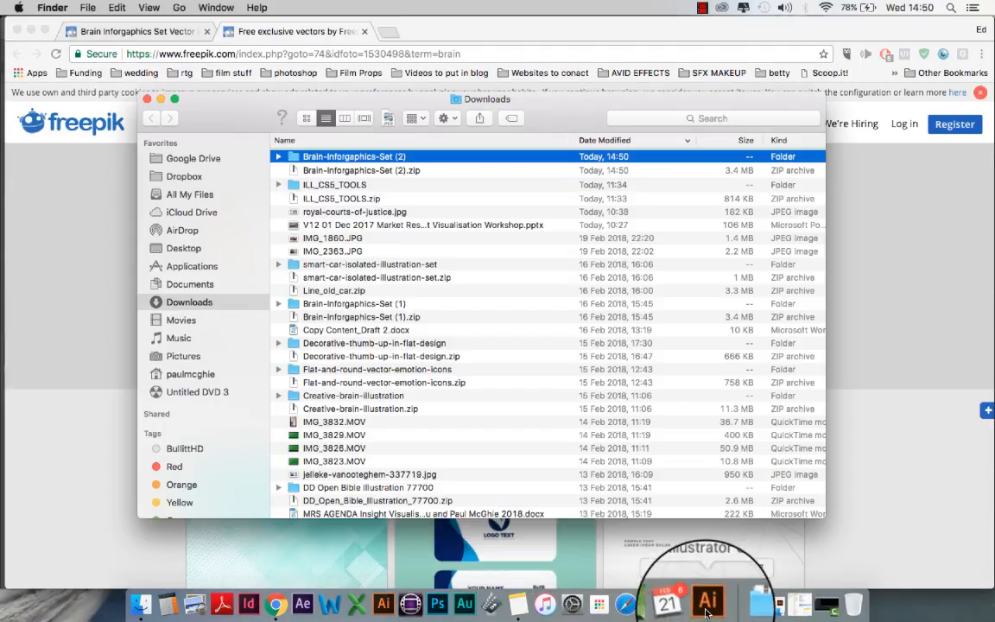
click(706, 605)
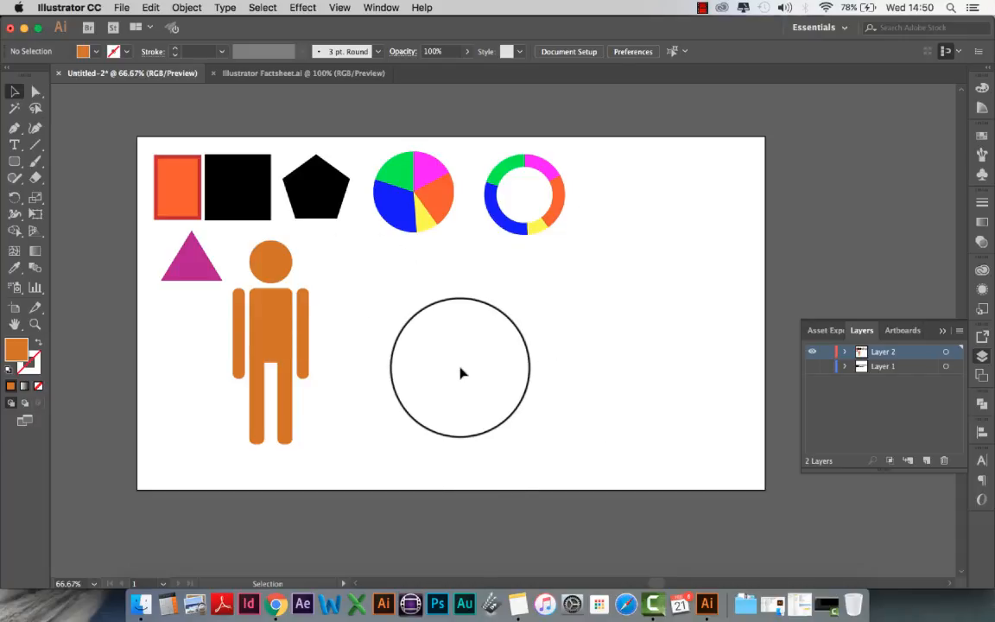
Start opening a file and go to the Brain-Inforgaphics-Set (2) folder in Downloads.
click(121, 8)
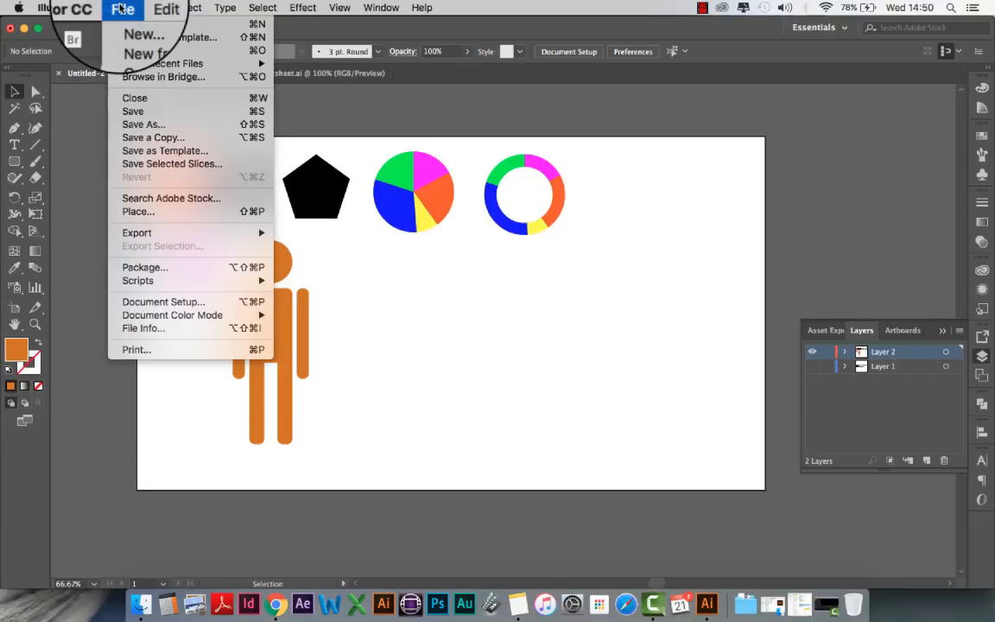
click(129, 50)
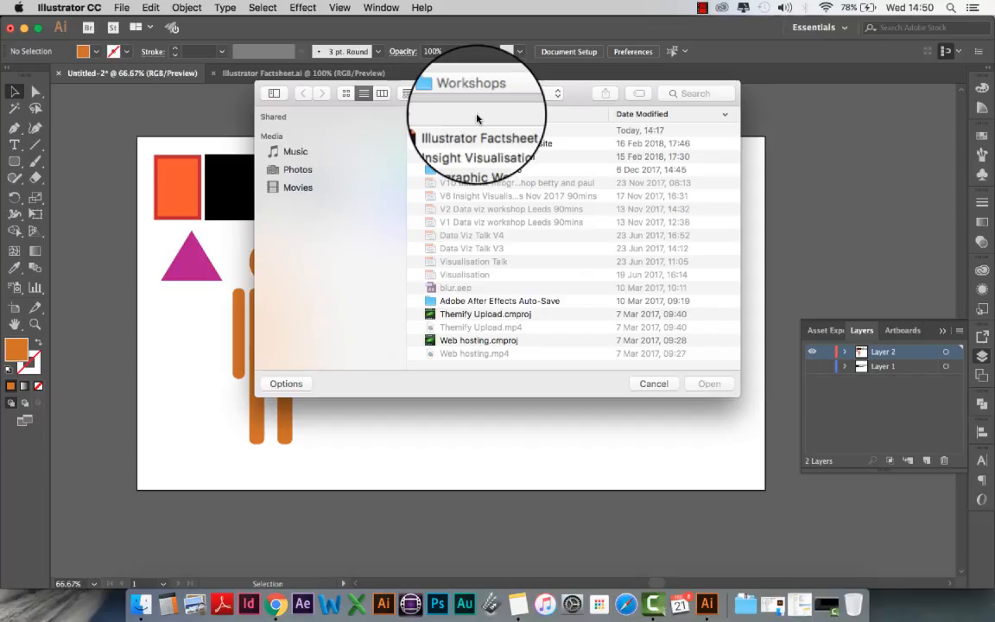
click(471, 92)
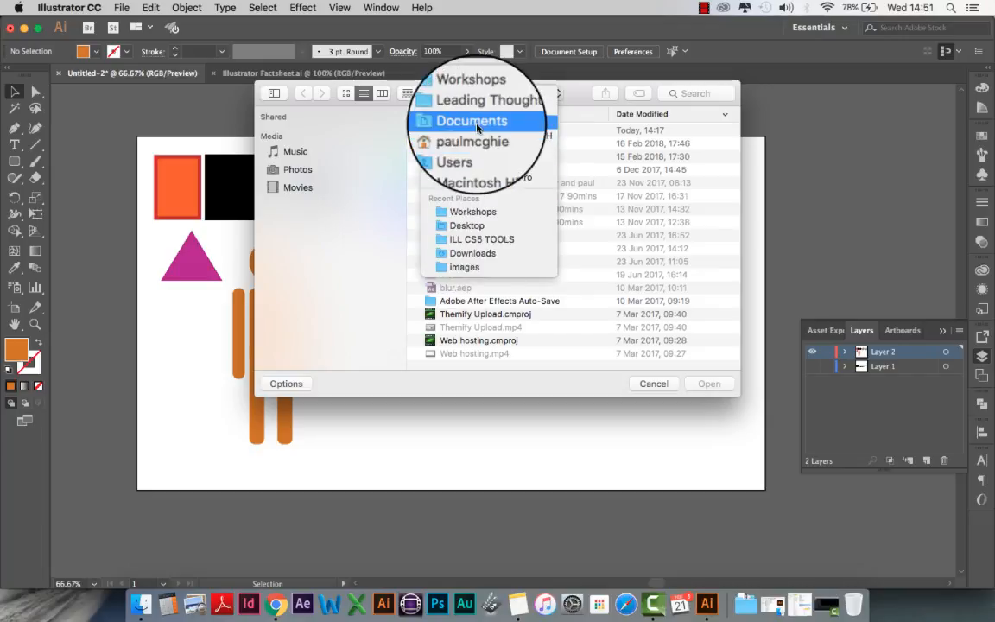
click(471, 255)
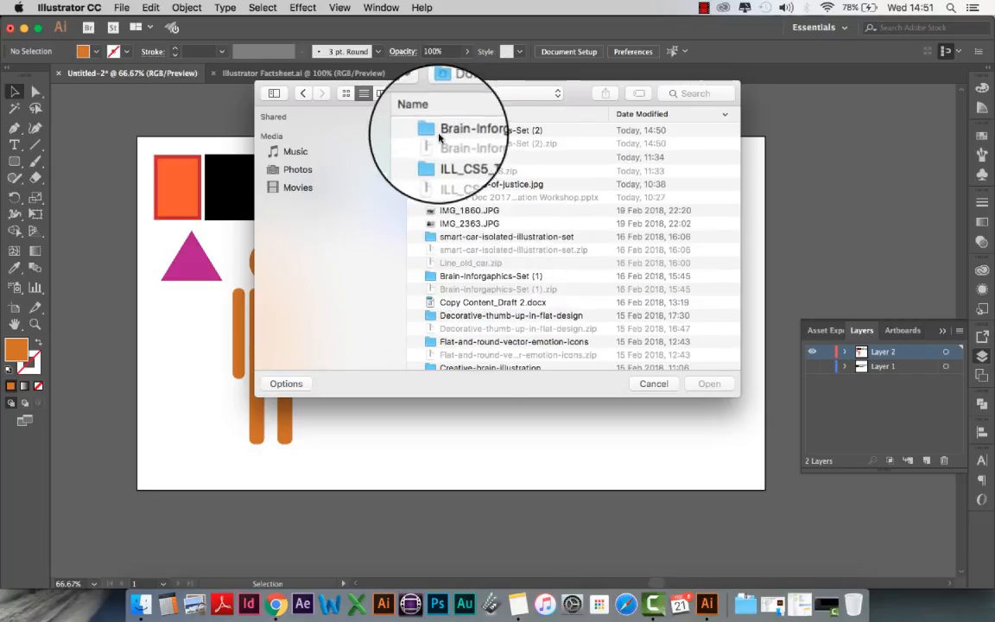
double_click(429, 131)
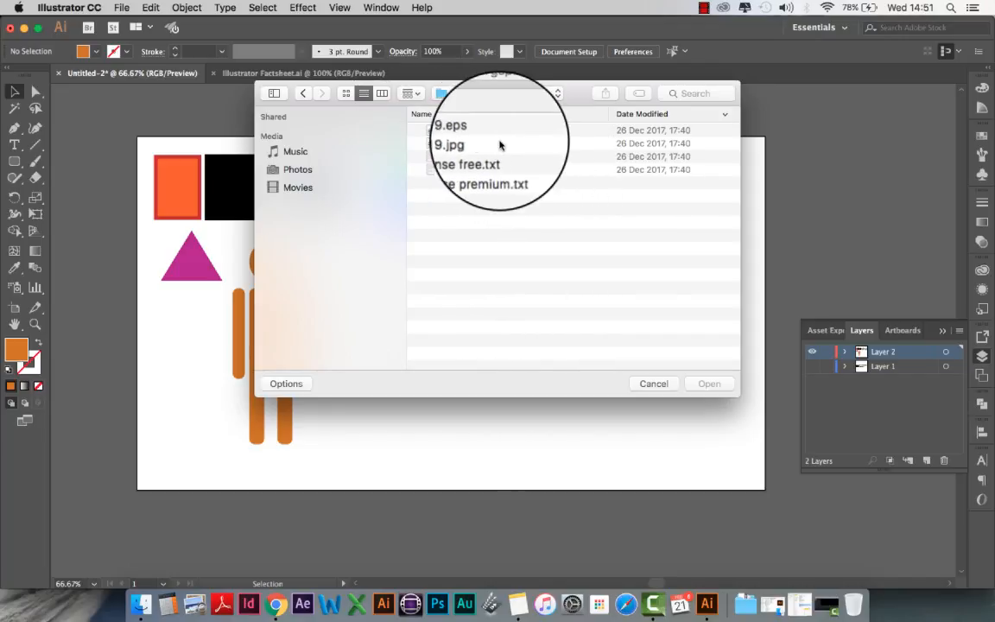
Open the vector file 3919.eps instead of the JPG, and dismiss the missing fonts warning.
click(466, 144)
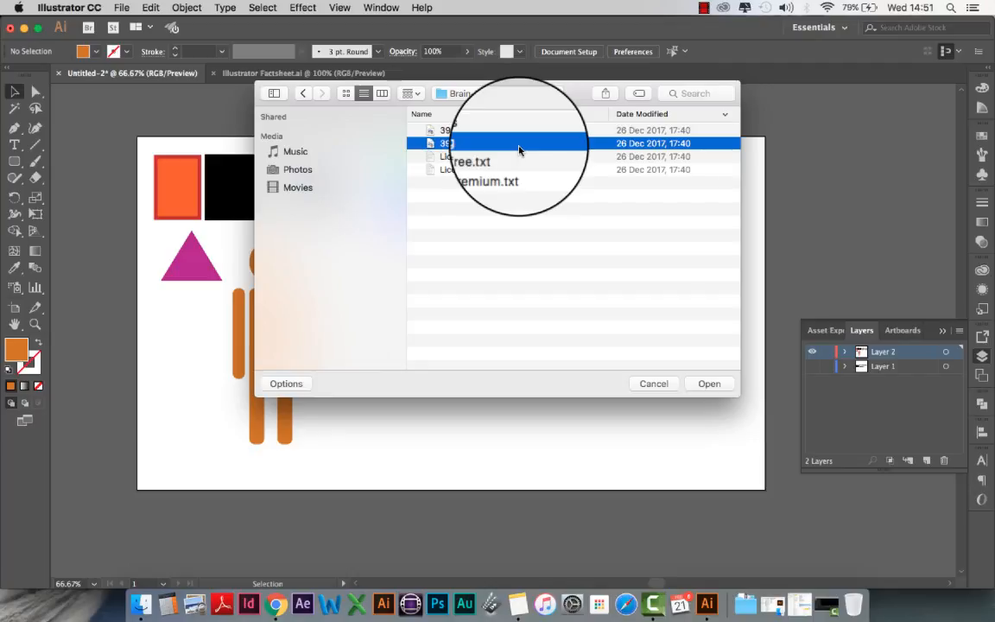
click(473, 130)
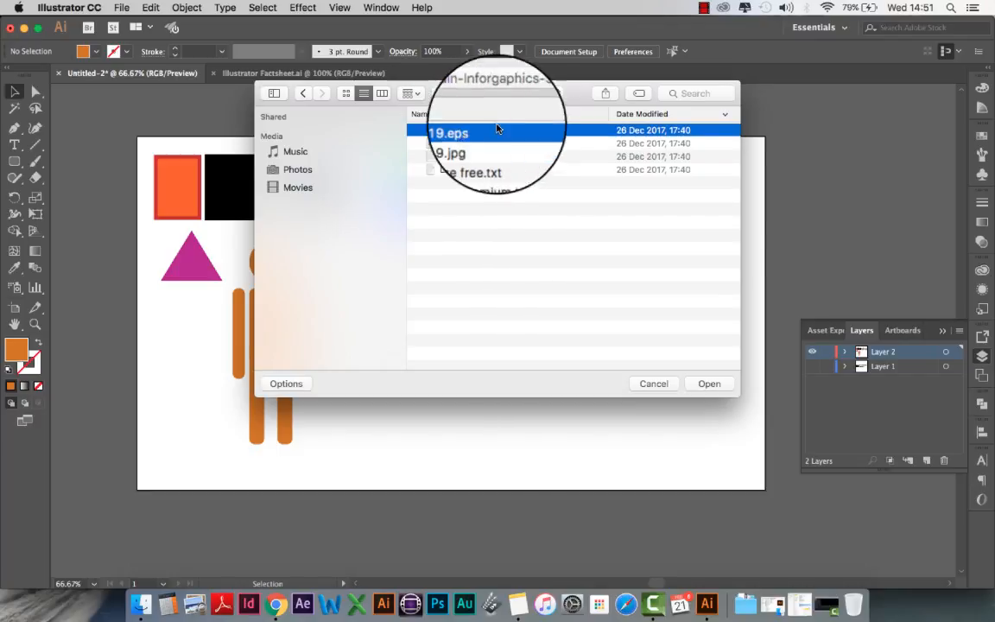
click(705, 386)
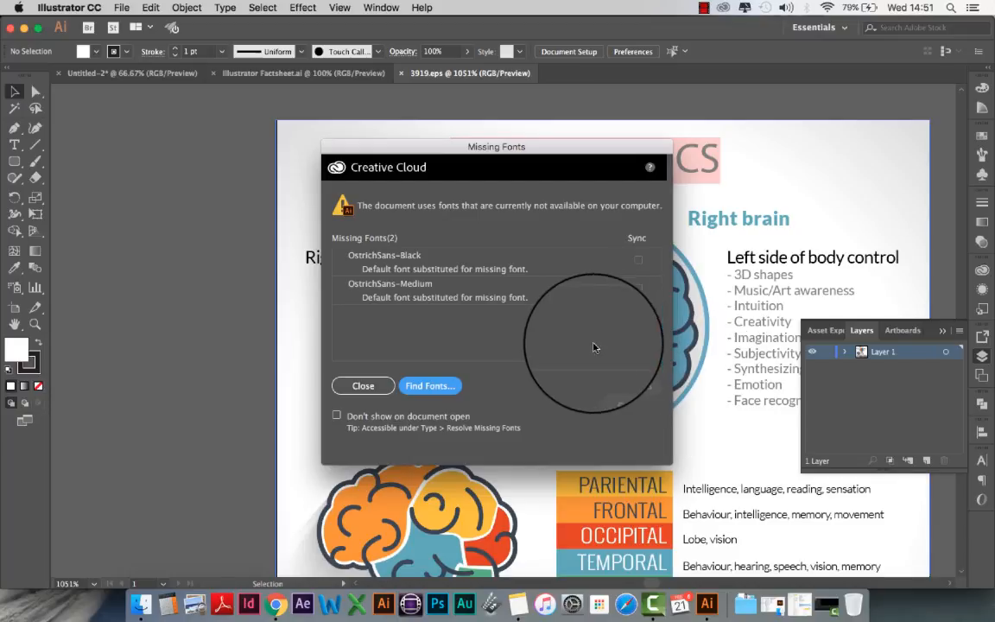
click(364, 387)
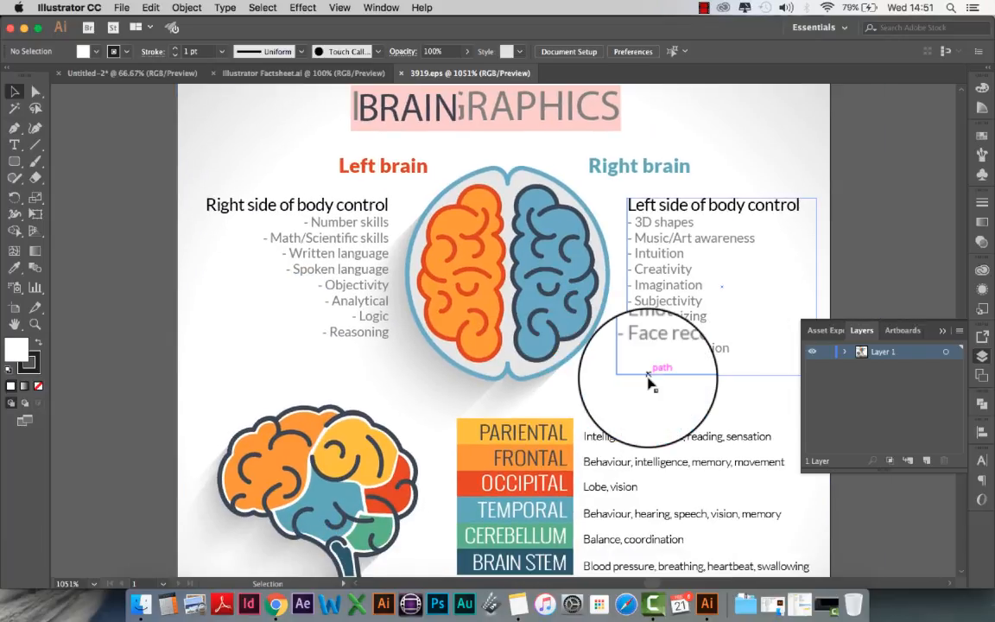
key(super+minus)
scroll(649, 380, down, 4)
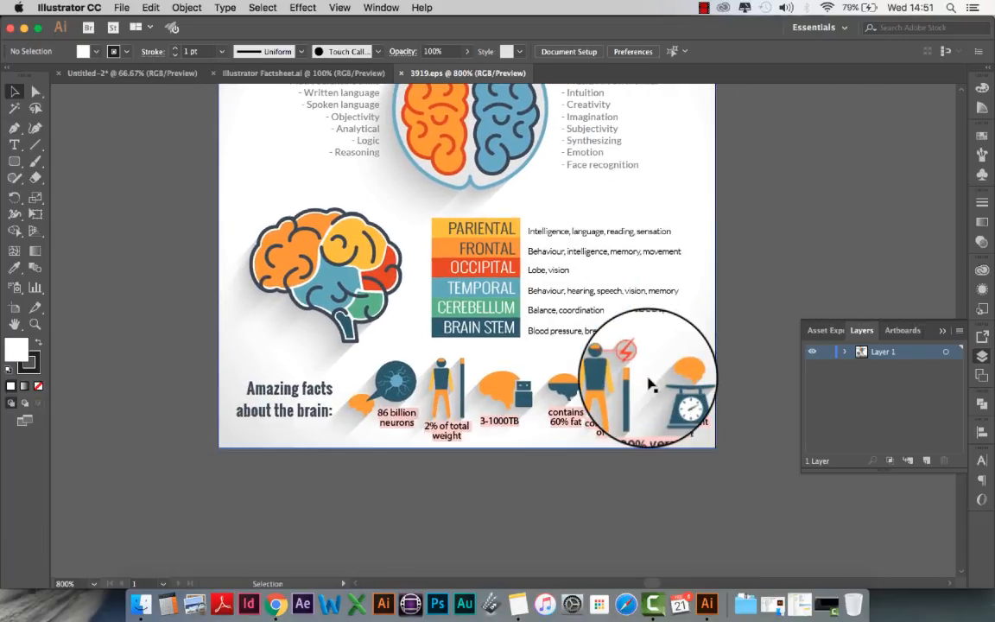
scroll(649, 380, up, 3)
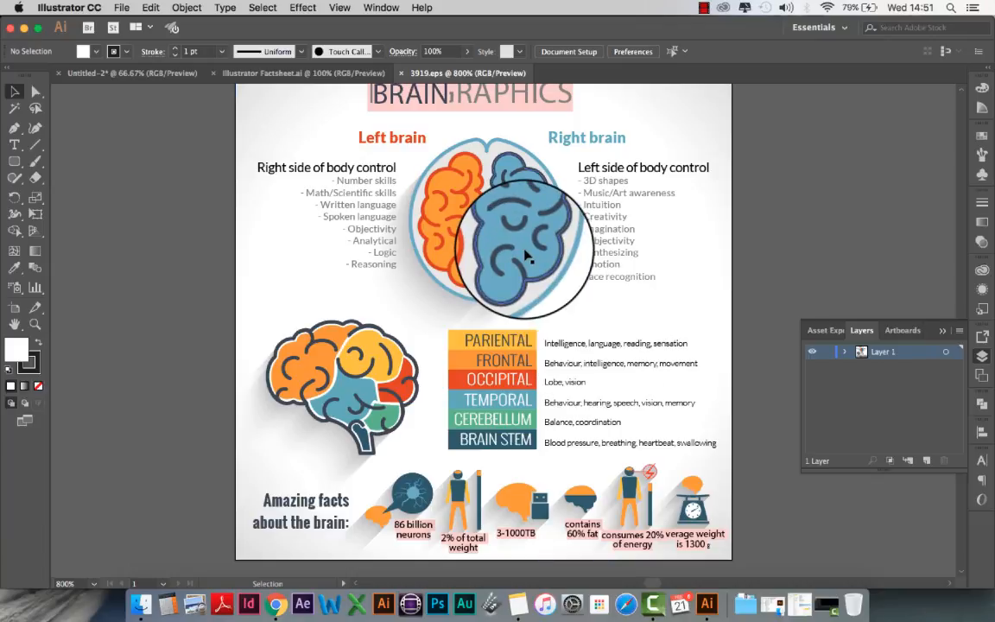
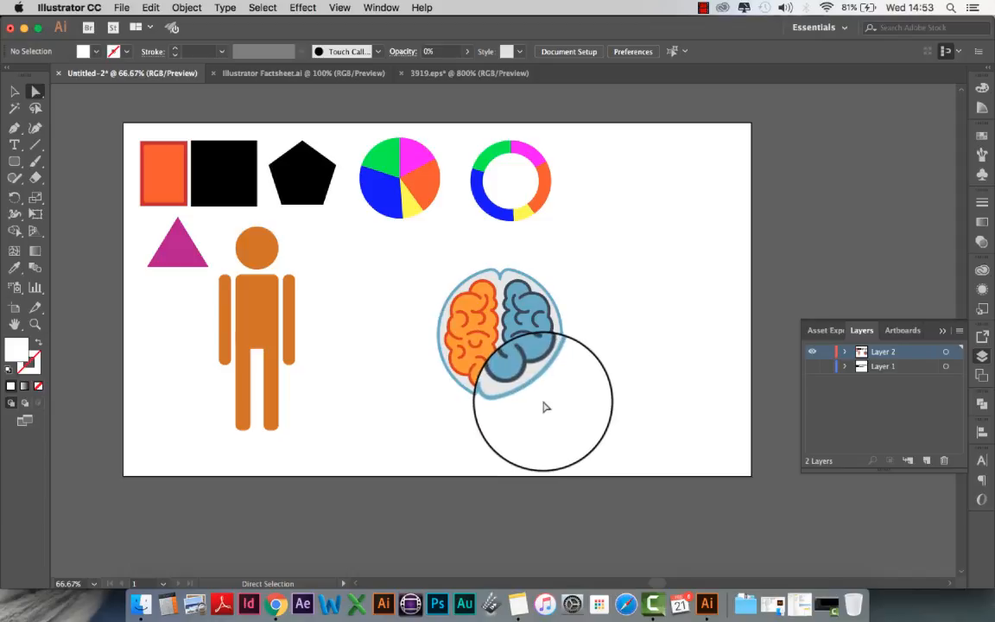
Directly select the fill shape of the brain's orange left hemisphere and recolour it with the light green swatch.
key(super+equal)
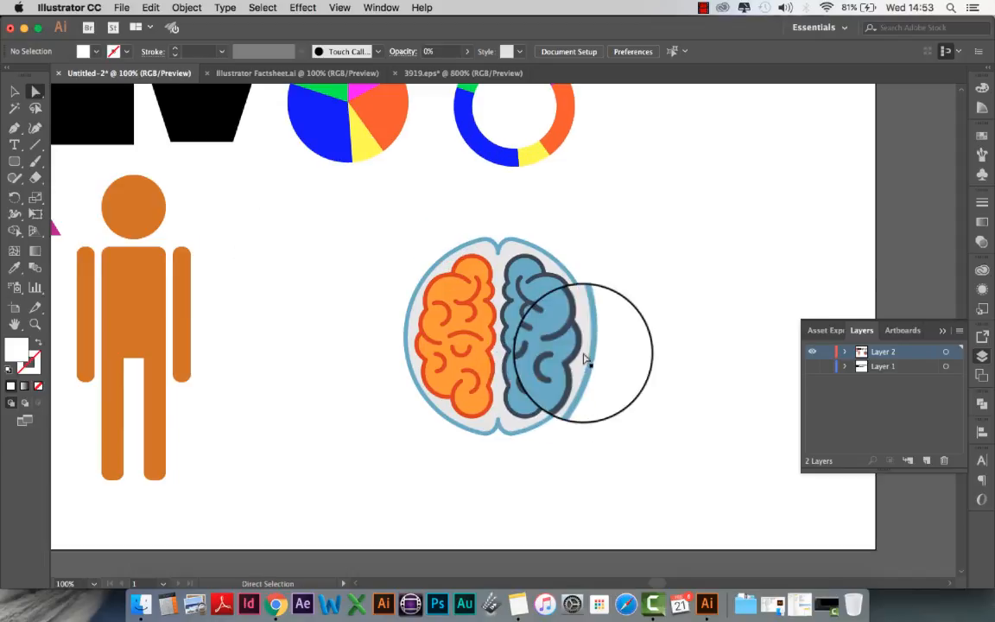
scroll(496, 306, left, 3)
scroll(493, 306, right, 2)
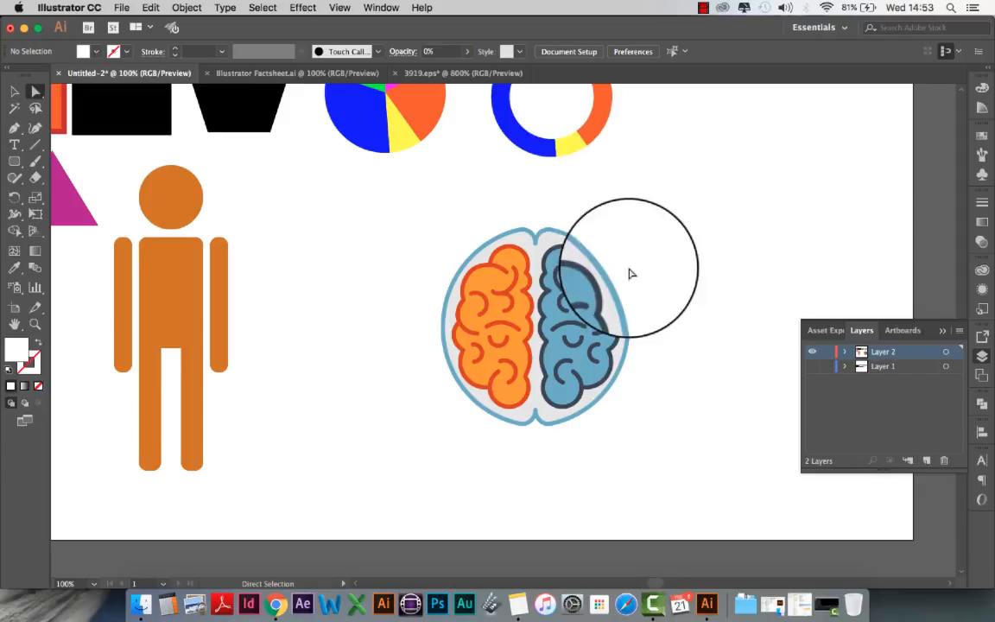
scroll(663, 328, down, 2)
scroll(663, 329, left, 1)
scroll(665, 328, up, 3)
scroll(665, 328, right, 2)
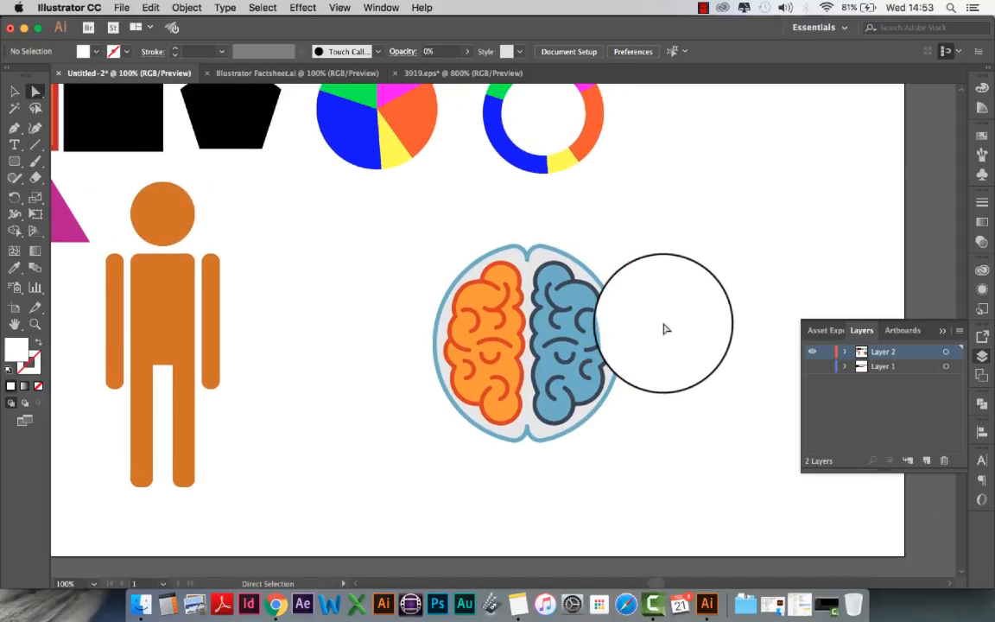
click(509, 330)
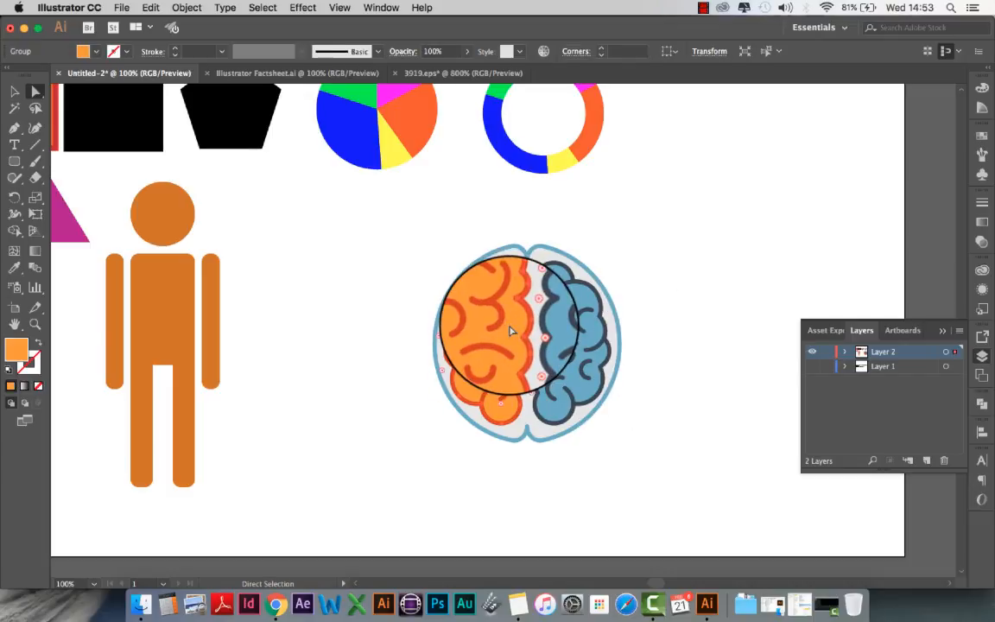
drag(509, 330, 481, 376)
key(super+z)
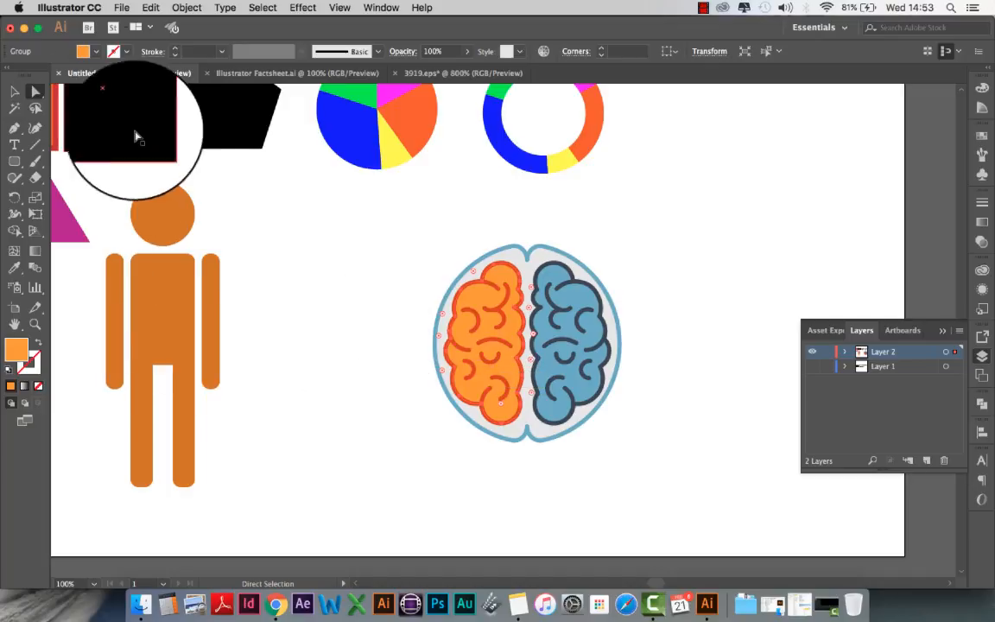
click(96, 52)
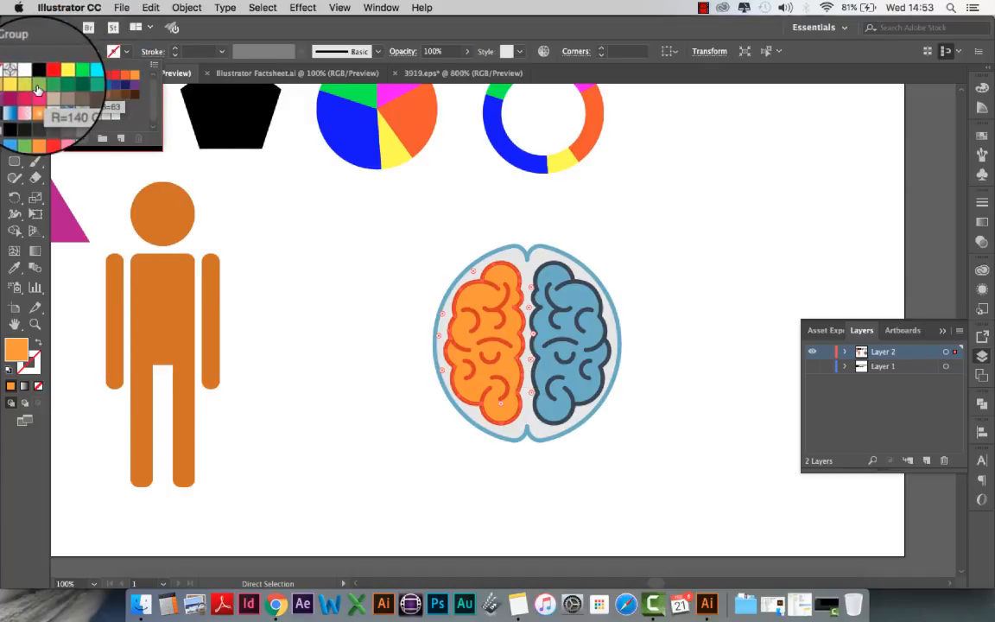
click(38, 88)
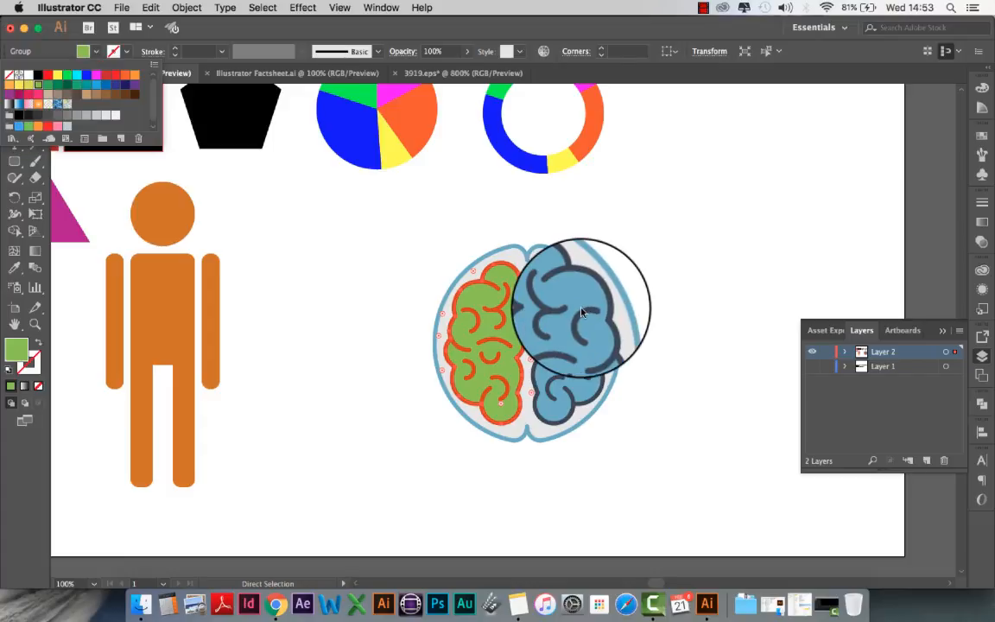
click(656, 286)
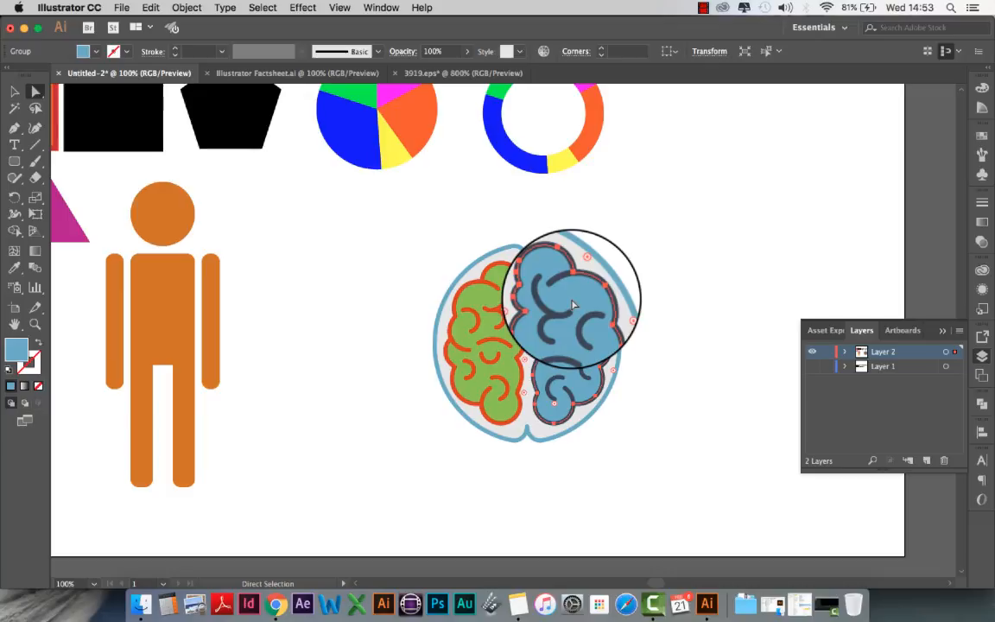
Fill the brain's blue right hemisphere with the same light green swatch and deselect it.
click(96, 54)
click(38, 83)
click(667, 279)
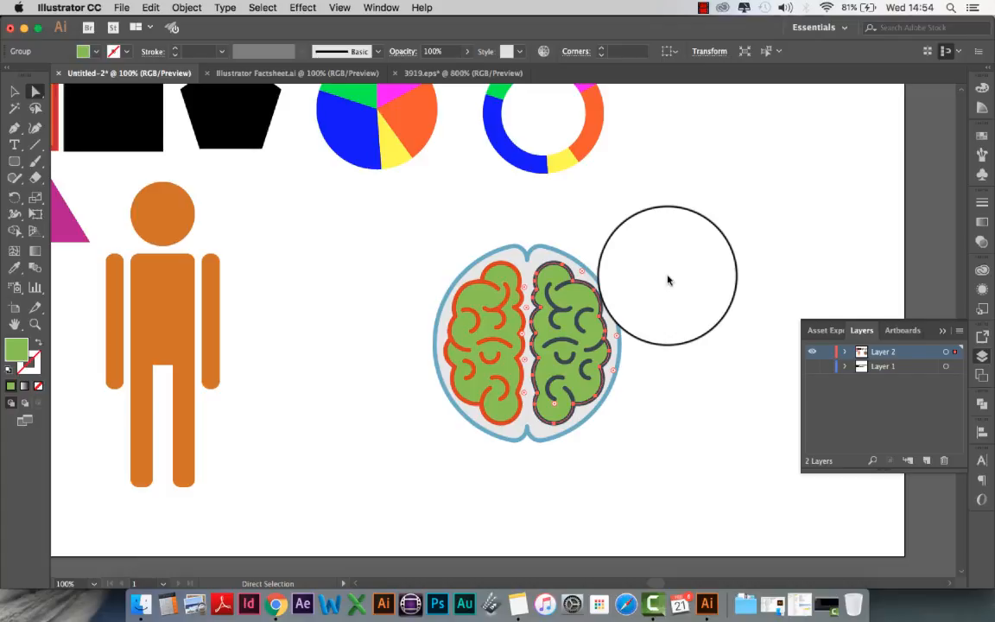
click(667, 278)
Fill the light grey background shape behind the two hemispheres with the medium green swatch.
click(541, 261)
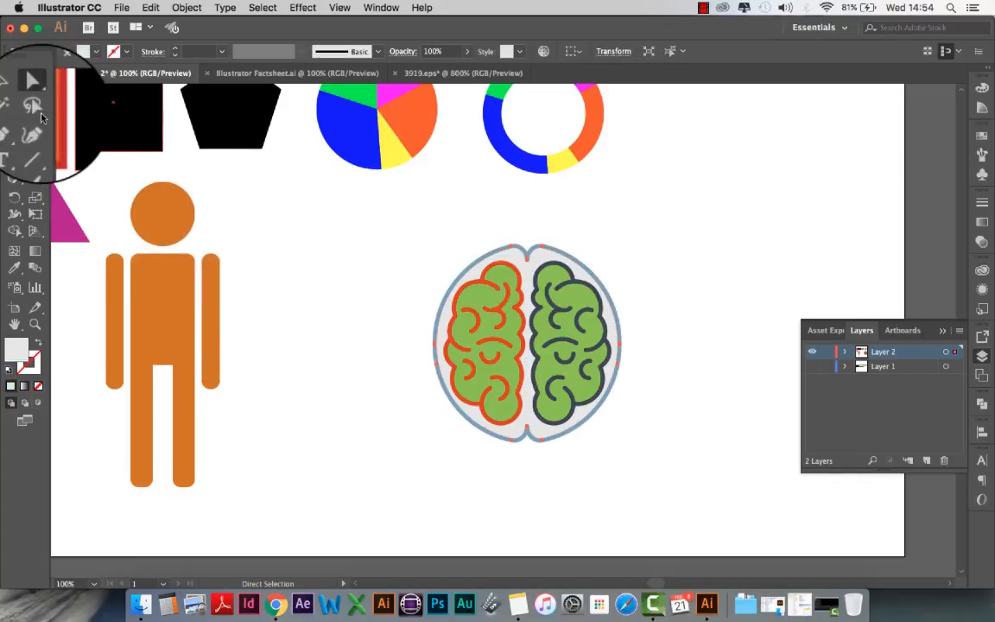
click(86, 51)
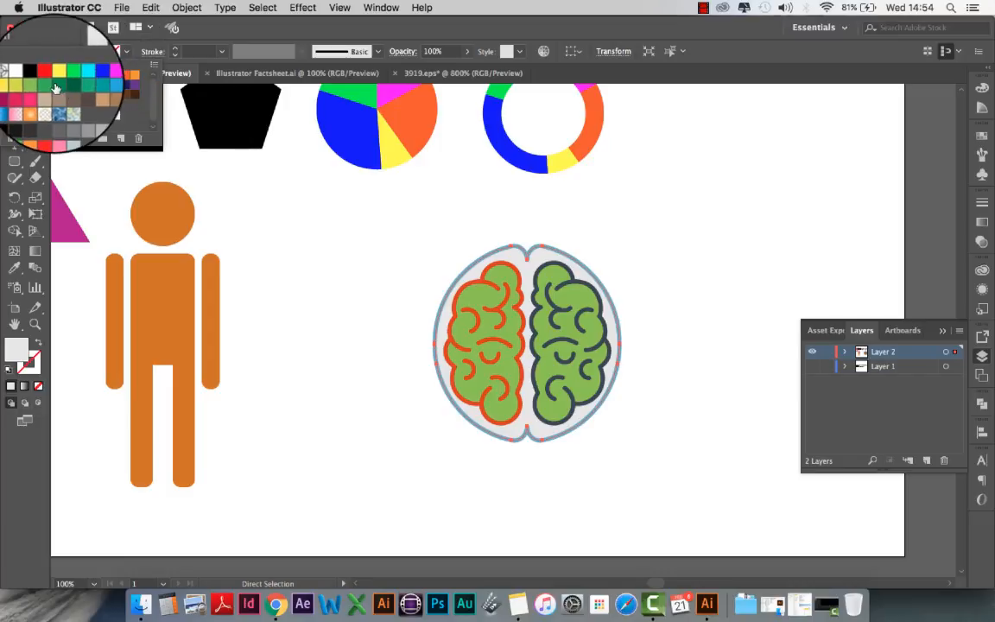
click(47, 87)
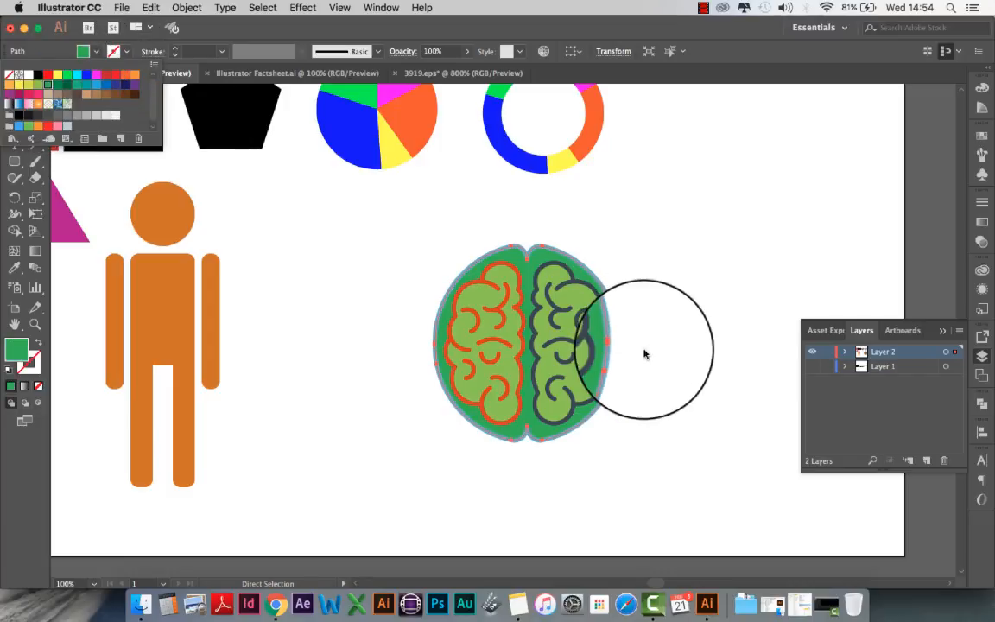
Recolour the dark outline around the right hemisphere with the dark green swatch.
click(569, 287)
key(v)
key(super+equal)
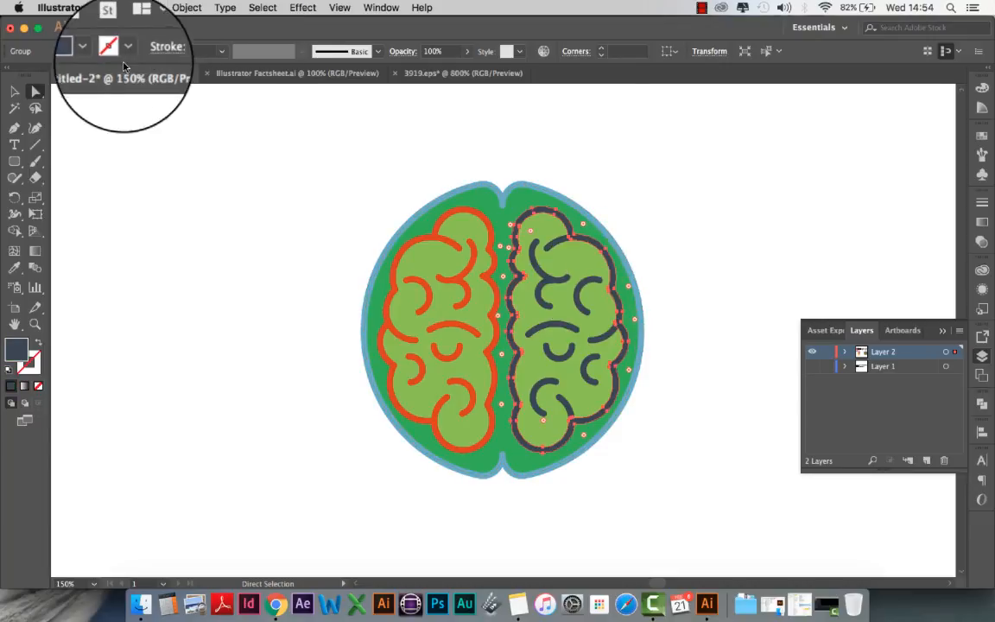
click(96, 51)
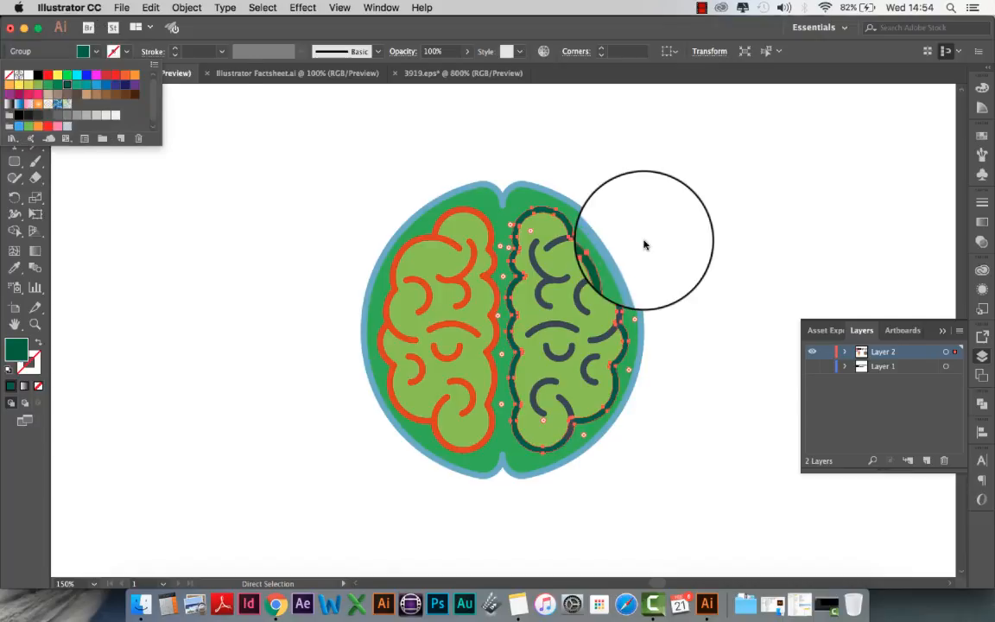
click(552, 283)
Select all the inner fold lines of the right hemisphere and match them to its dark green outline using the Eyedropper.
click(552, 284)
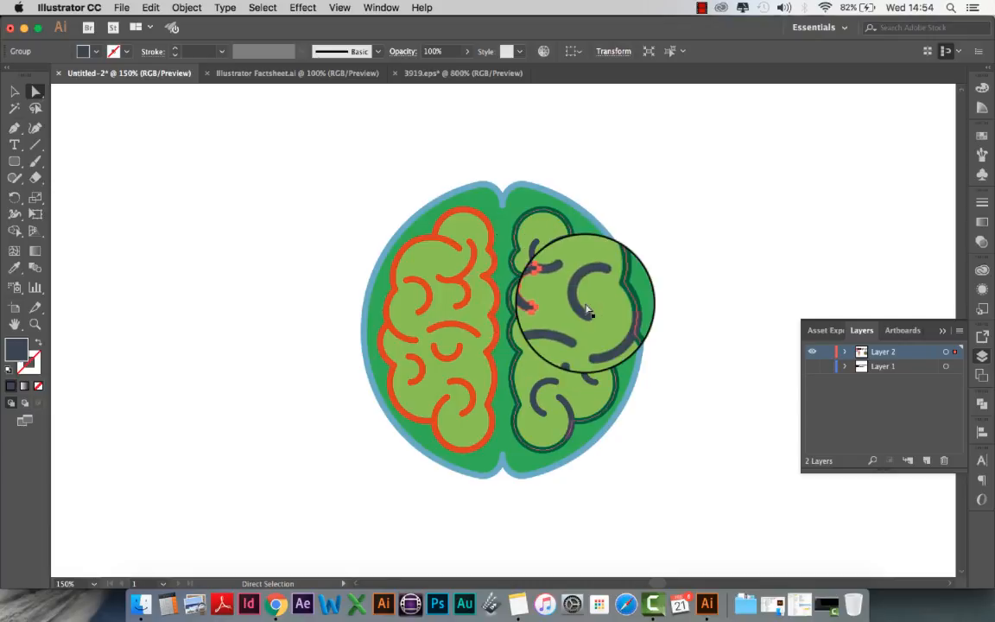
click(538, 266)
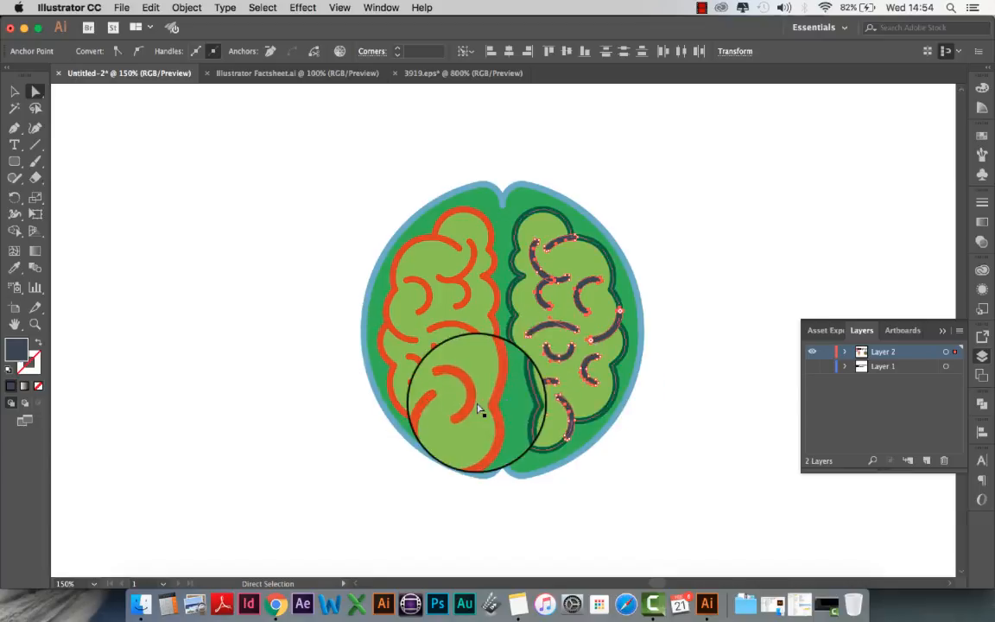
click(14, 273)
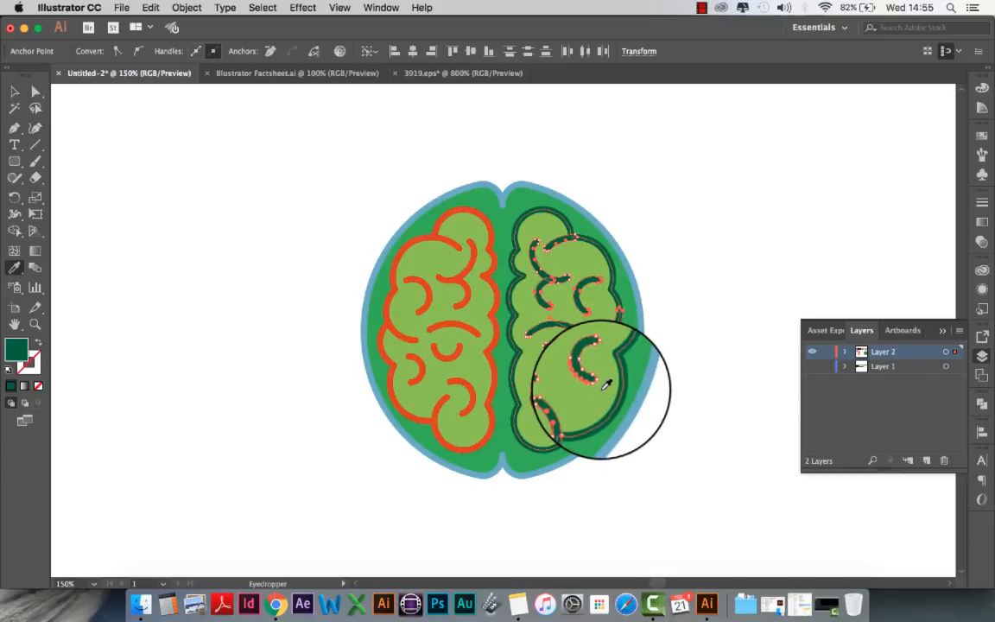
click(606, 385)
click(13, 90)
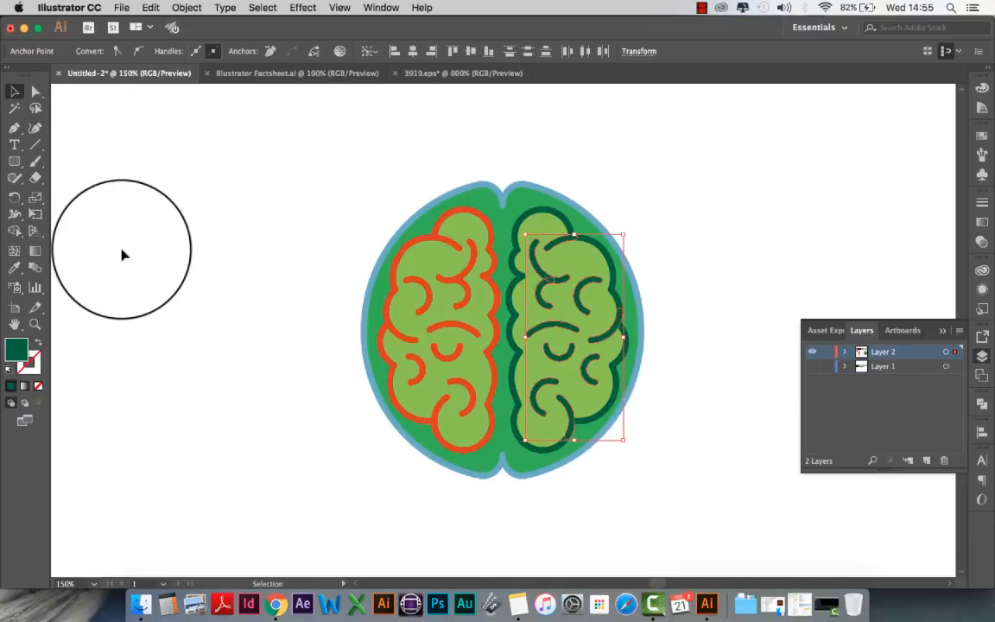
click(96, 202)
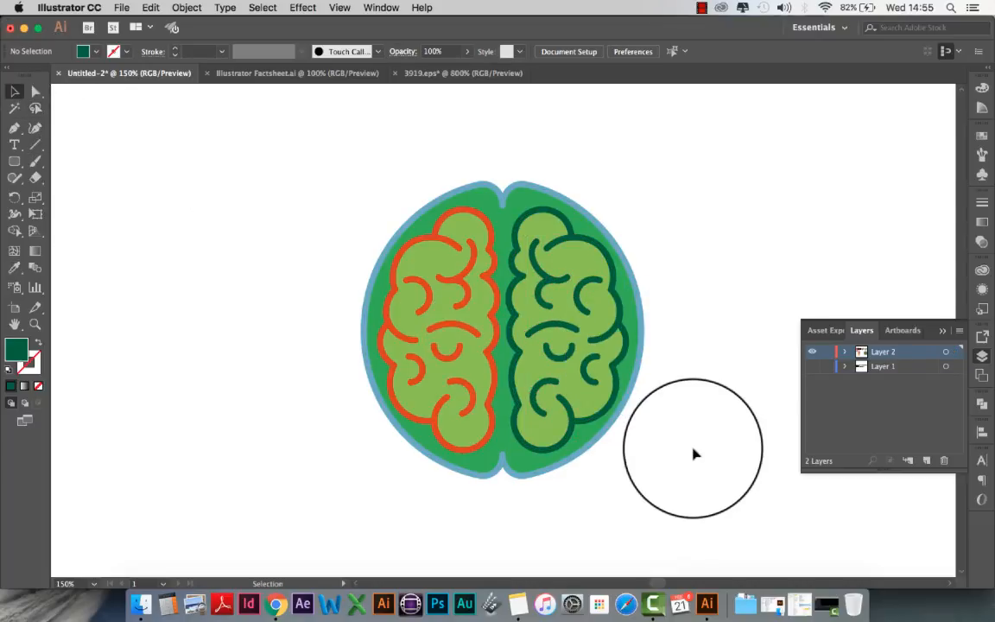
Try to apply the folds' dark green to the selected brain group with the Eyedropper, and undo the change.
click(609, 234)
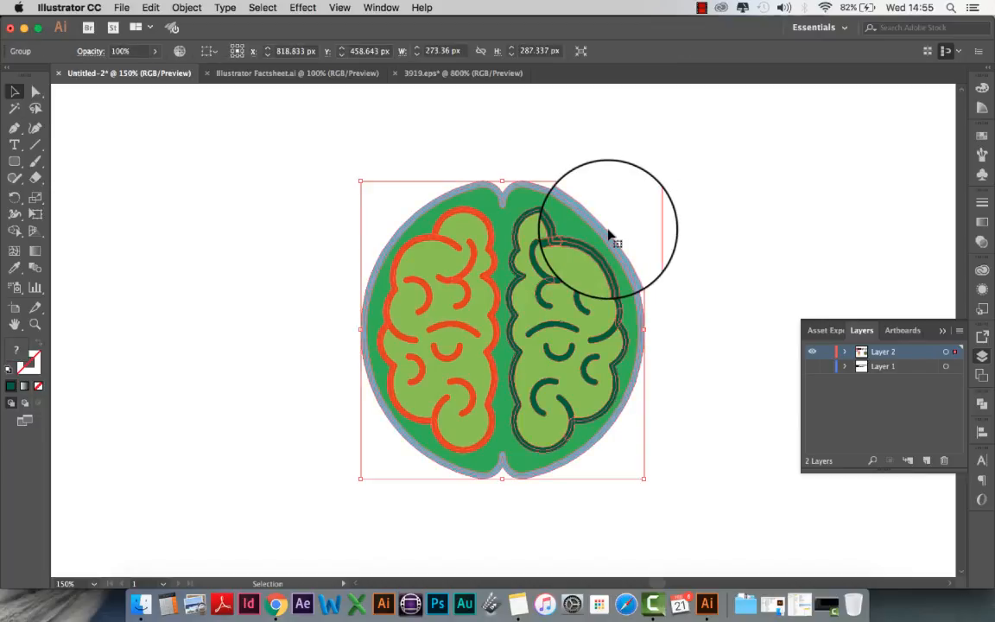
click(36, 91)
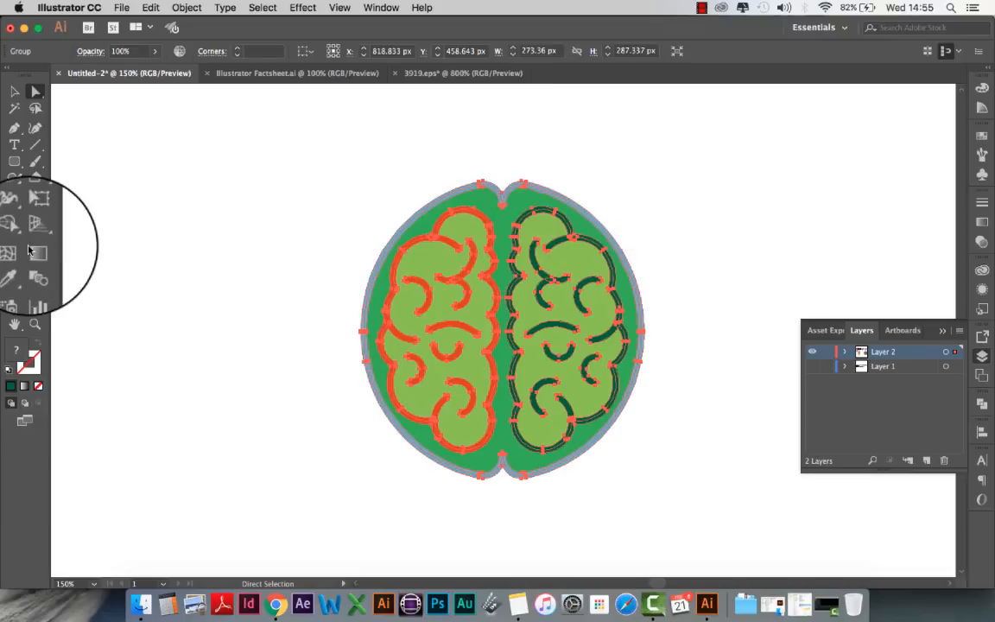
click(14, 268)
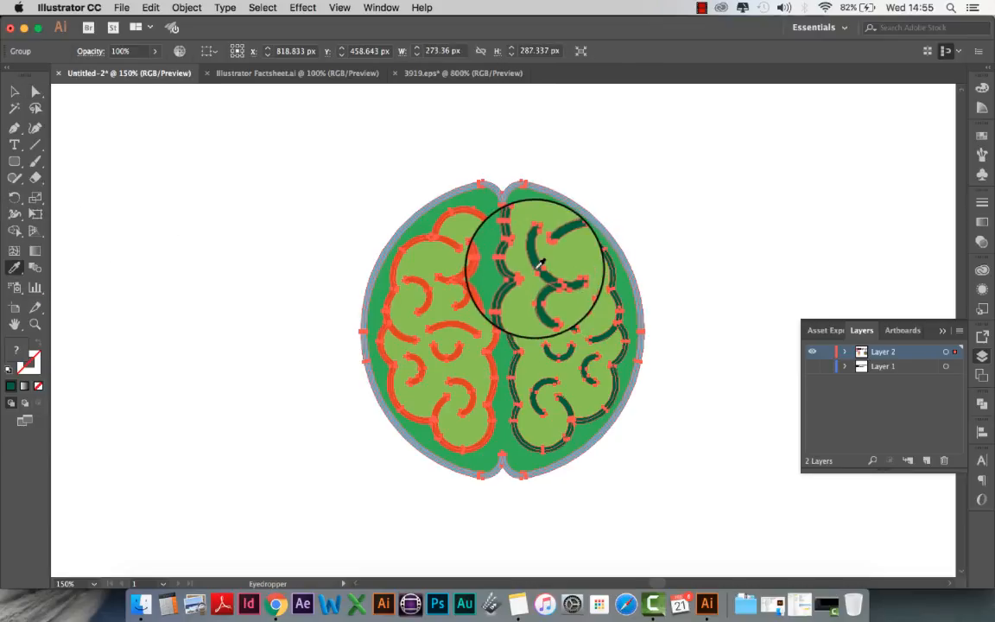
click(538, 253)
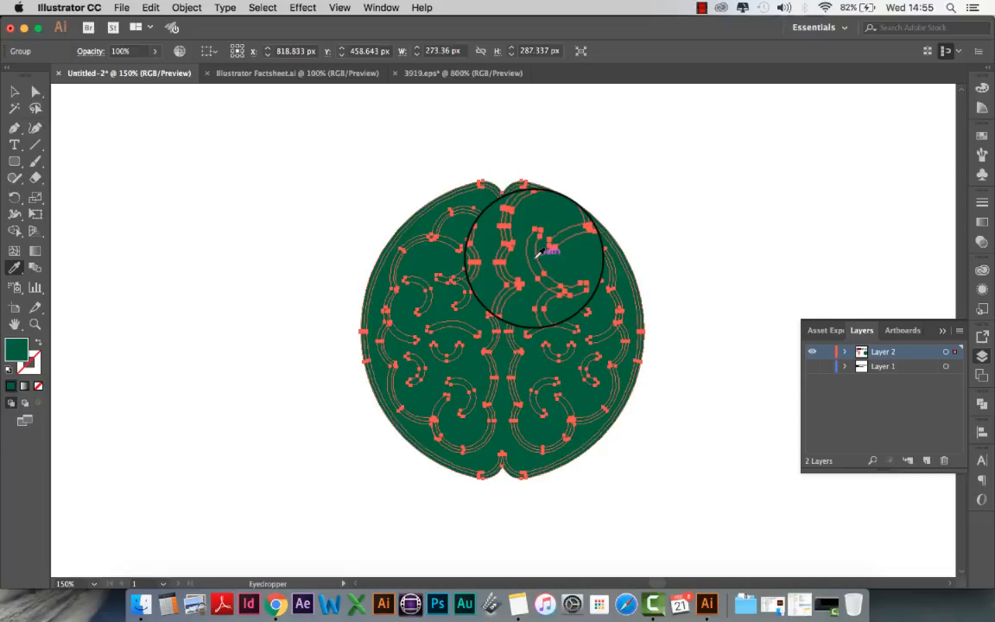
key(super+z)
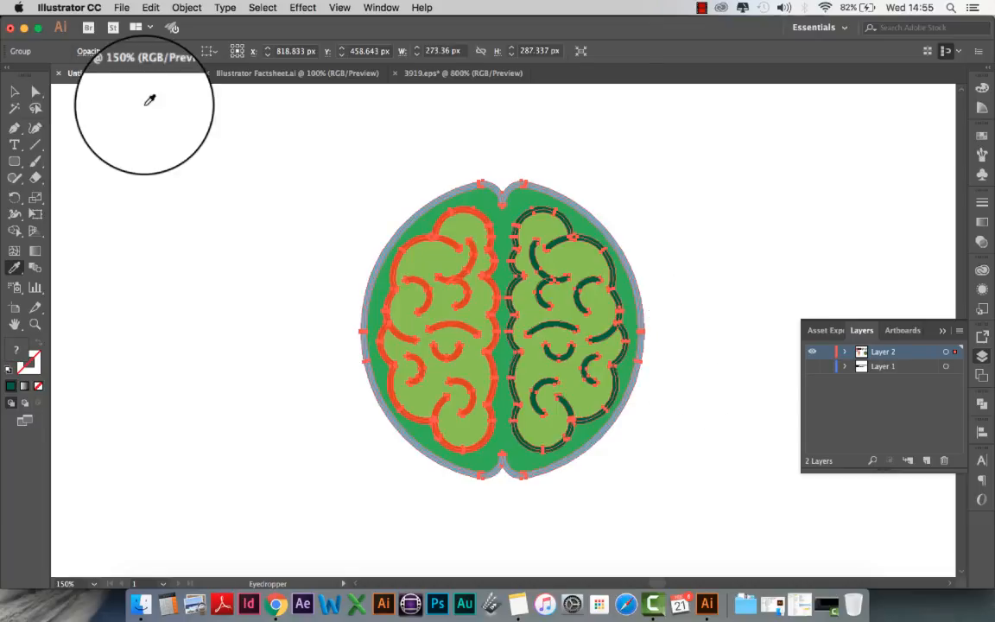
Ungroup the brain artwork twice to separate its outer outline from the other parts.
click(15, 92)
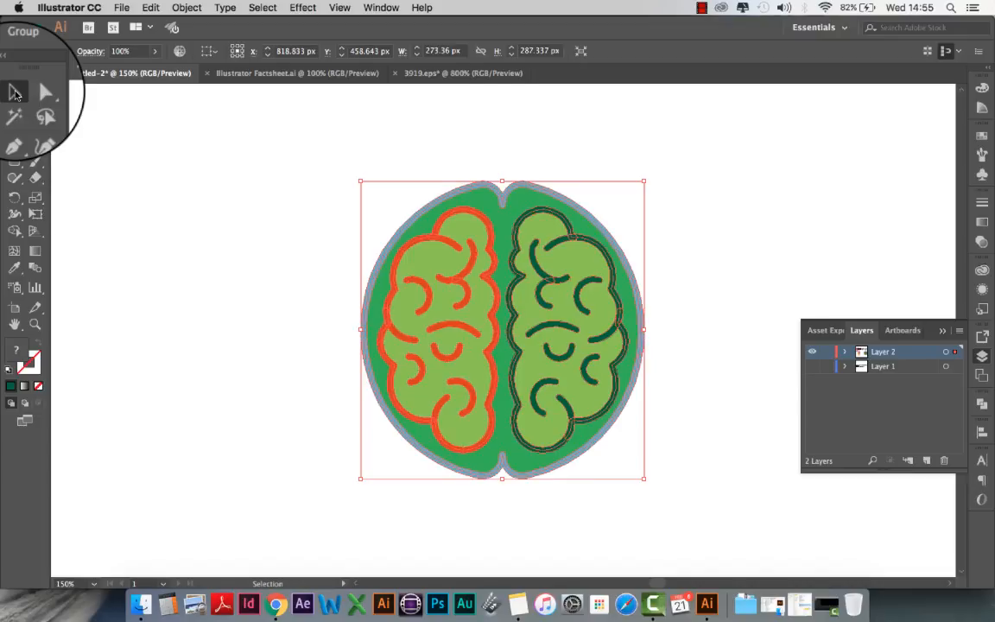
right_click(563, 199)
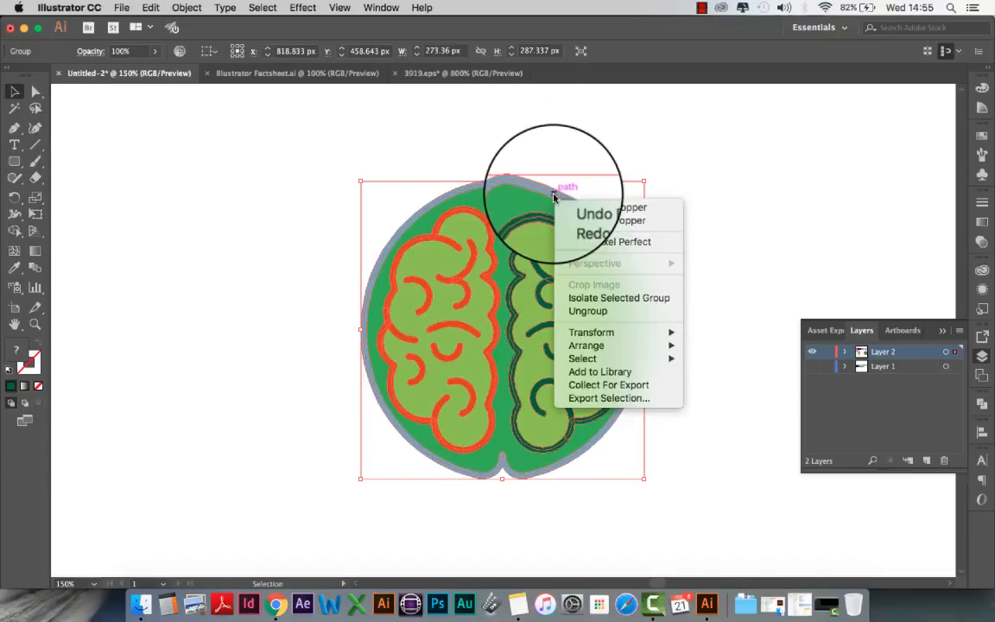
click(587, 311)
click(711, 233)
click(594, 218)
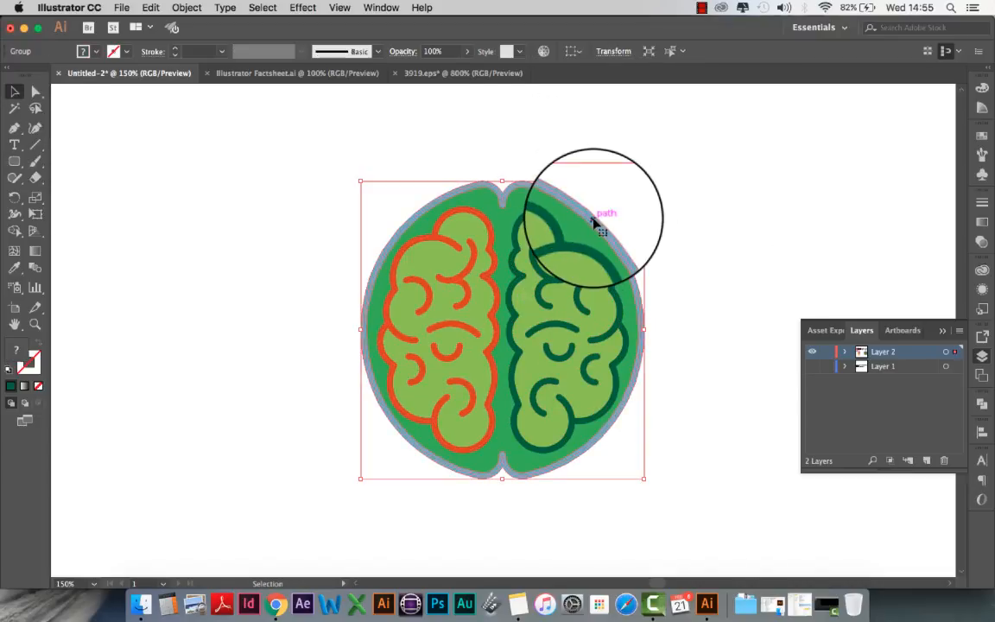
right_click(595, 219)
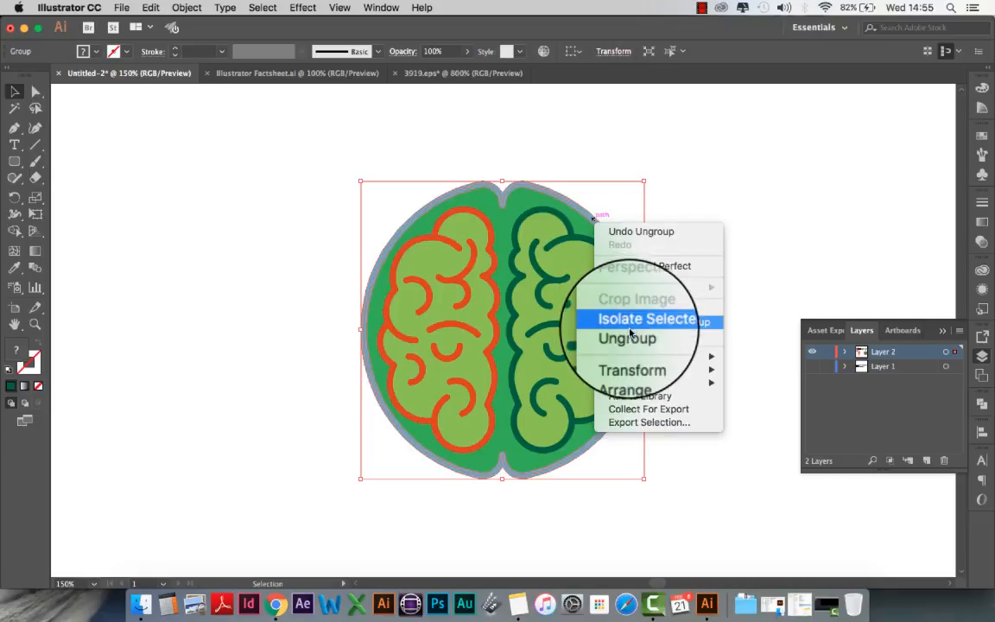
click(630, 335)
click(696, 255)
Recolour the brain's blue outer outline by sampling the right hemisphere's dark green outline with the Eyedropper.
click(596, 224)
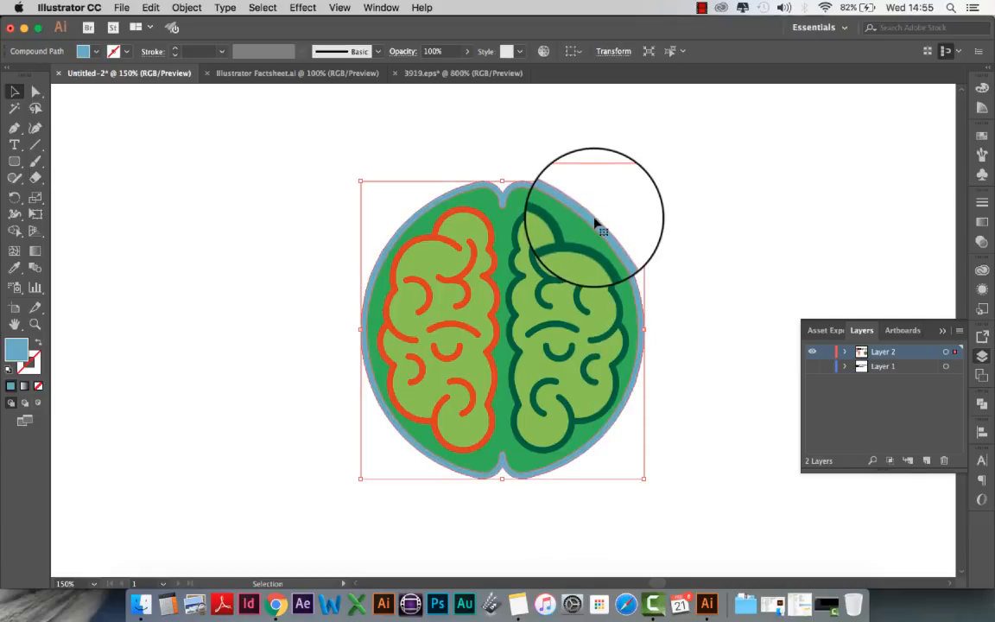
click(14, 268)
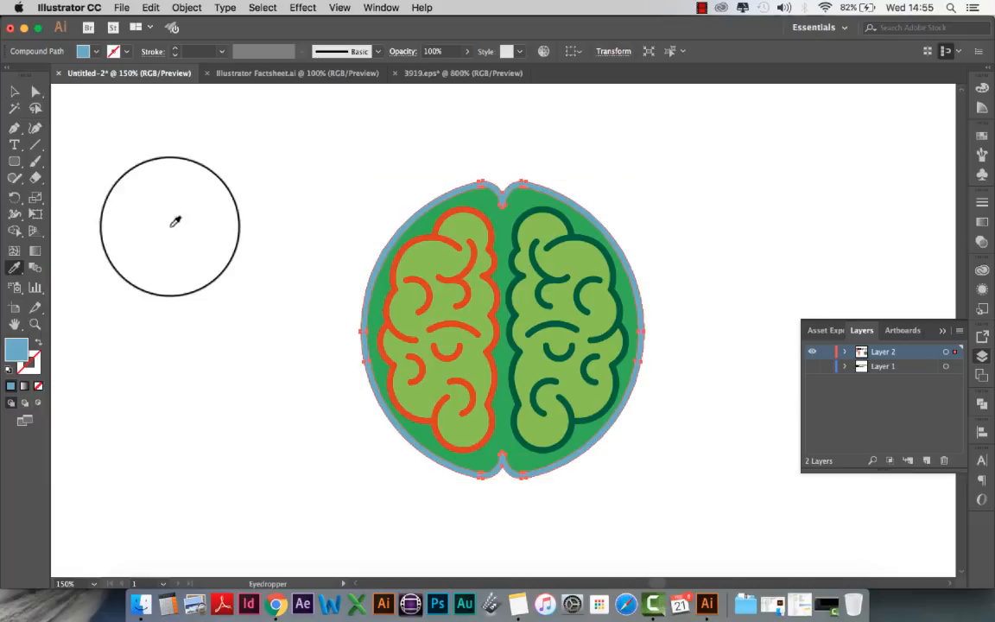
click(543, 202)
click(541, 210)
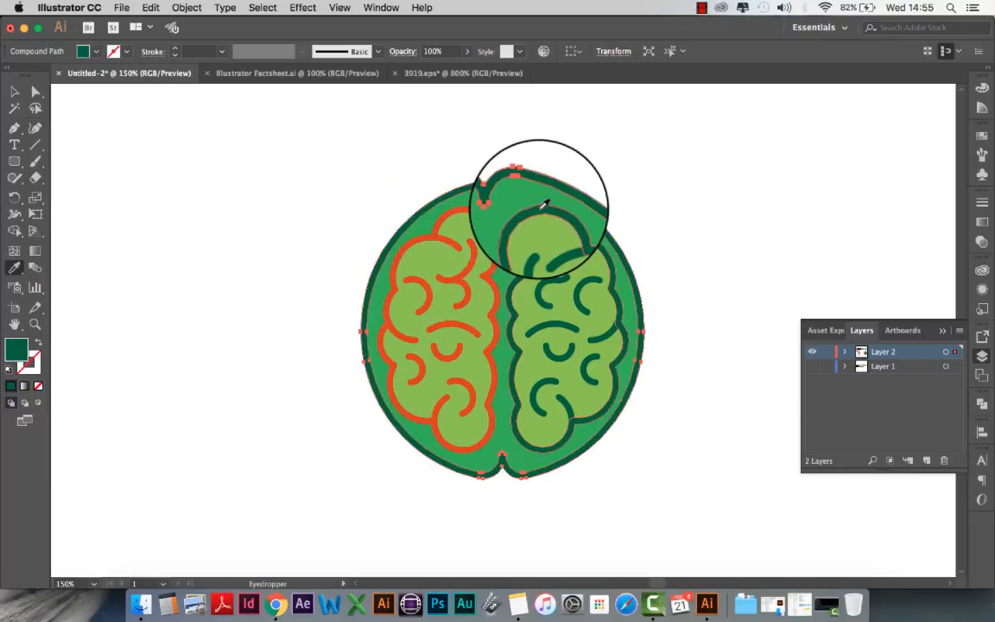
Match the left hemisphere's red outline and folds to the dark green outer outline with the Eyedropper, and deselect them.
click(15, 91)
click(221, 279)
drag(222, 277, 497, 270)
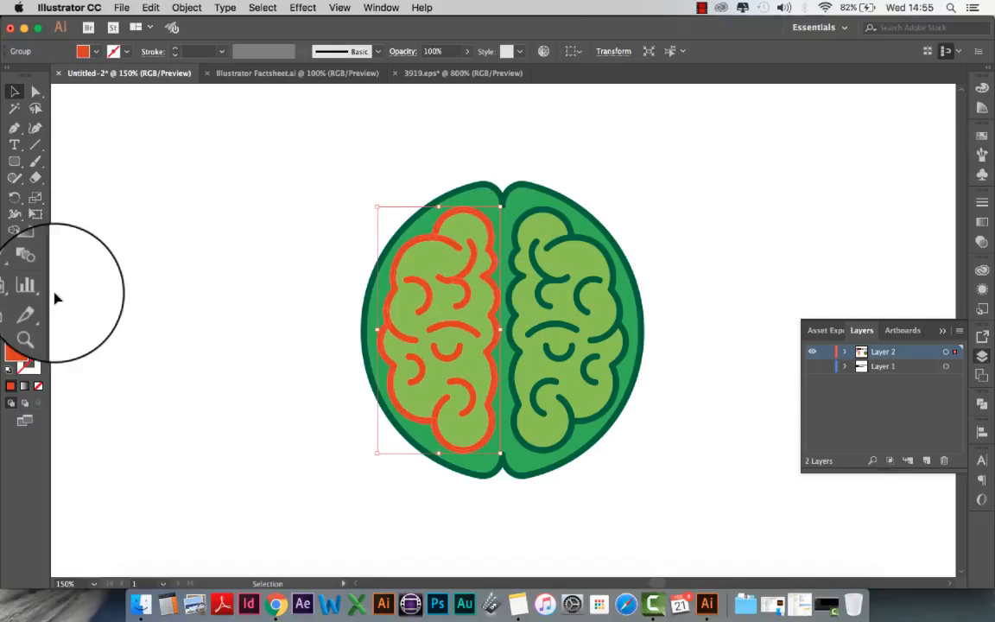
click(15, 266)
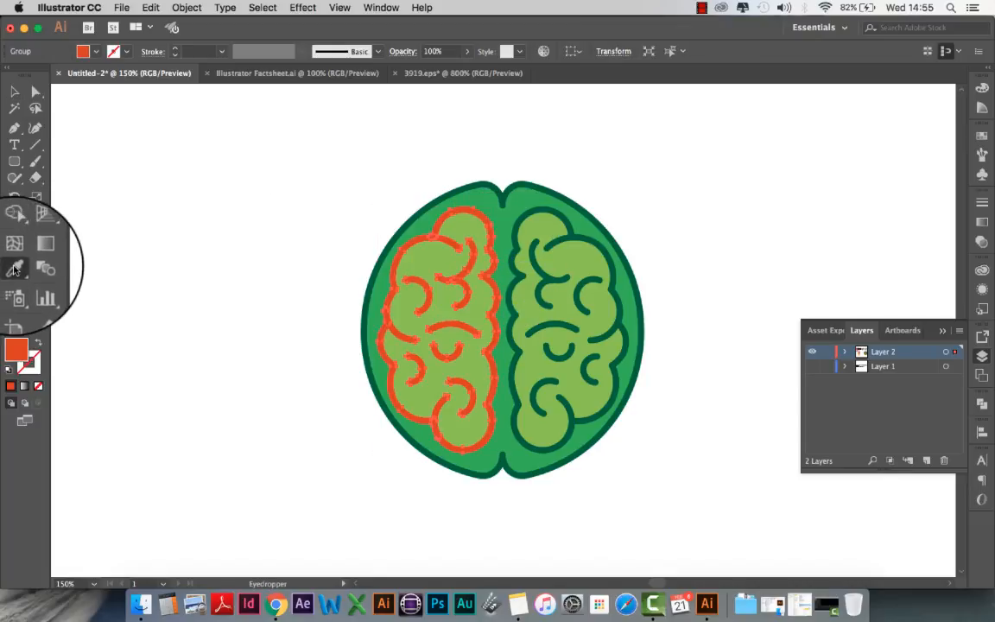
click(571, 195)
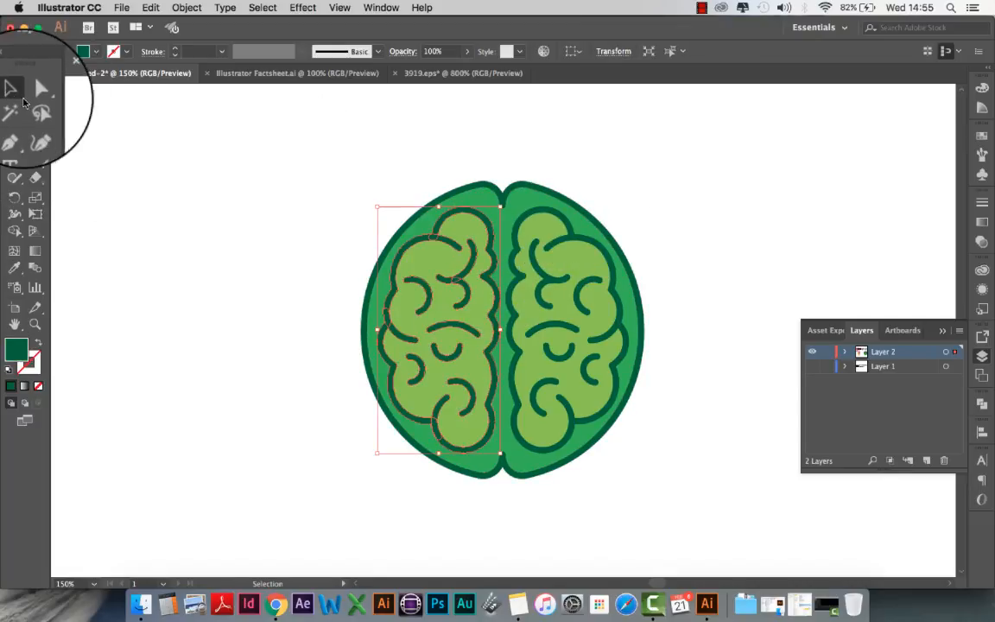
click(288, 273)
key(super+0)
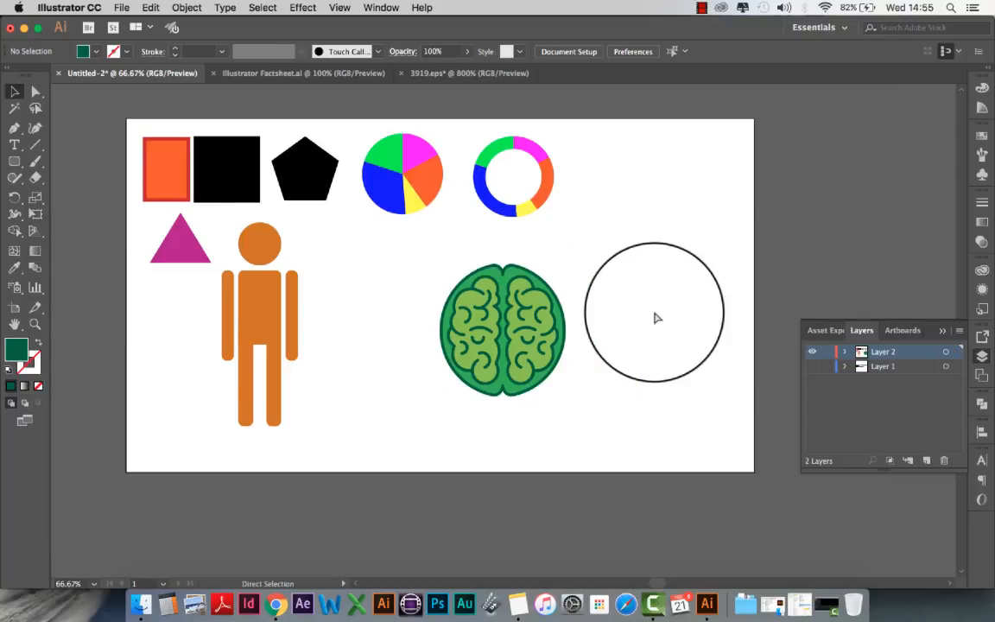
Group all the recoloured brain parts into a single object and deselect it.
drag(590, 248, 414, 430)
right_click(509, 333)
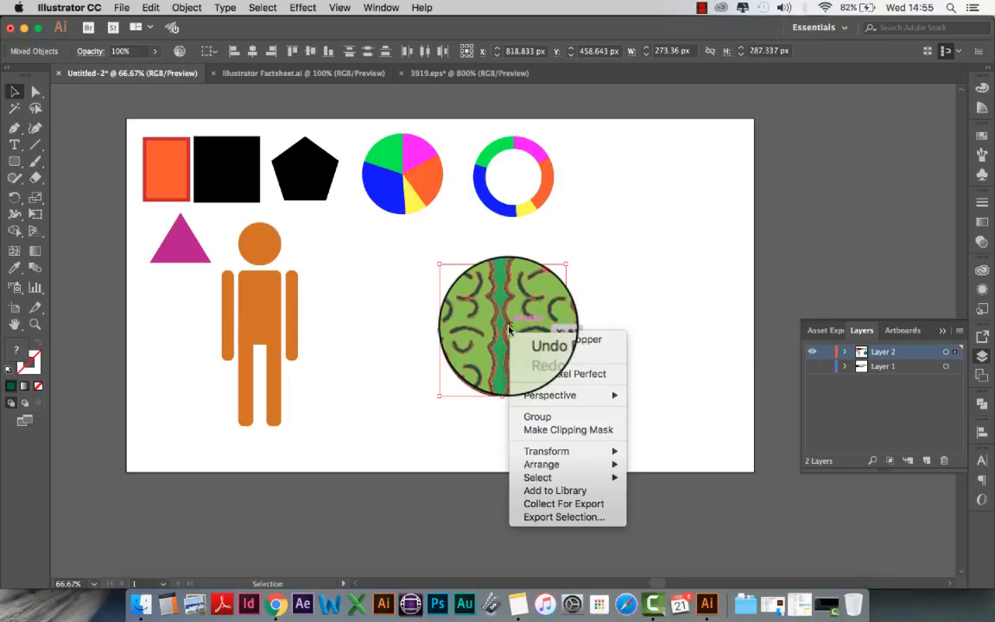
click(539, 417)
click(673, 348)
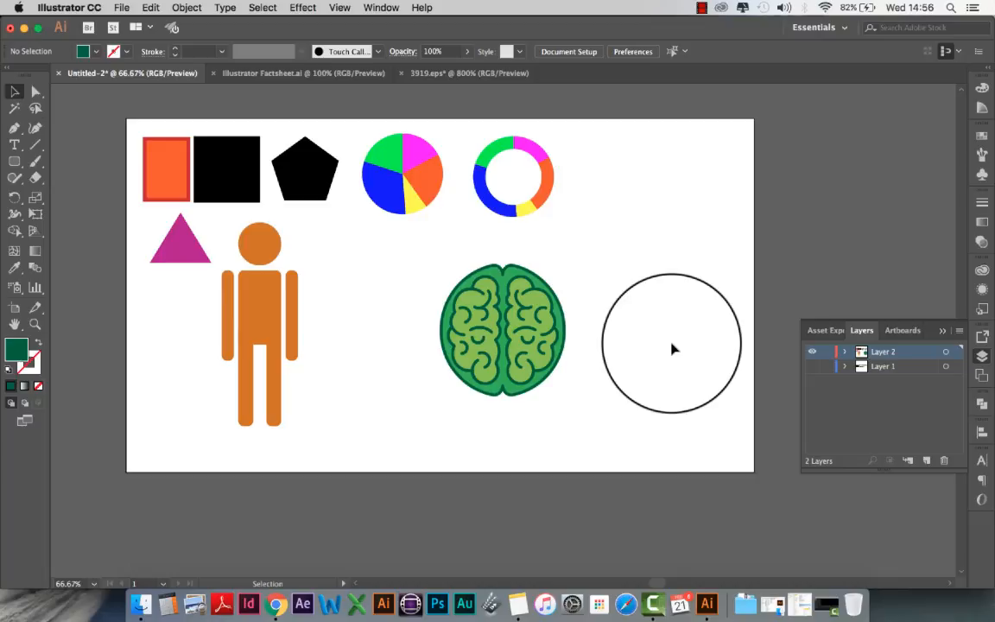
Scale the brain group down to fit the figure's torso and place it on the chest.
click(492, 371)
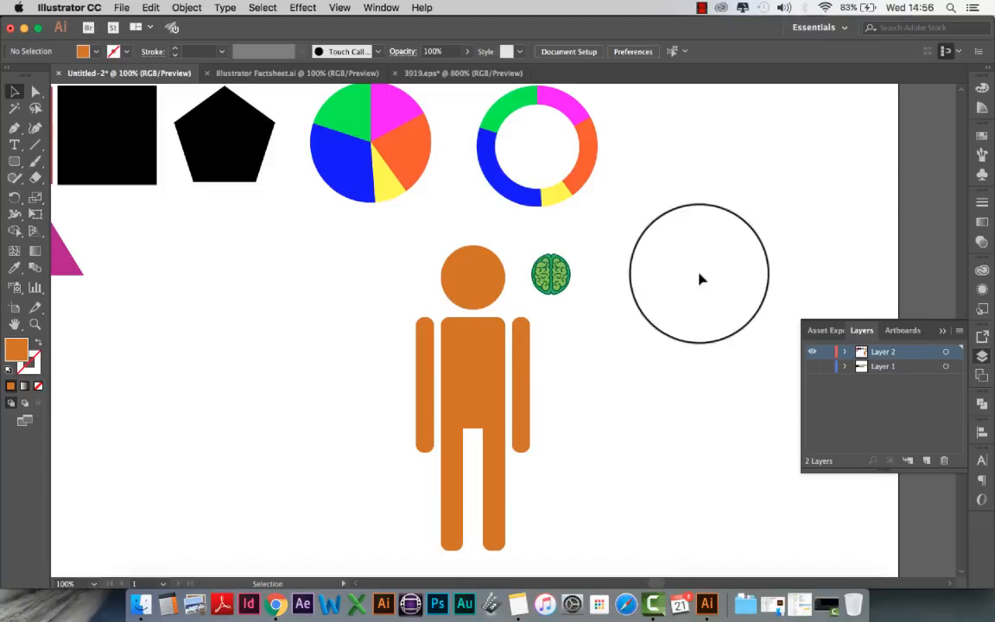
scroll(568, 307, right, 3)
scroll(568, 308, down, 1)
scroll(568, 308, left, 3)
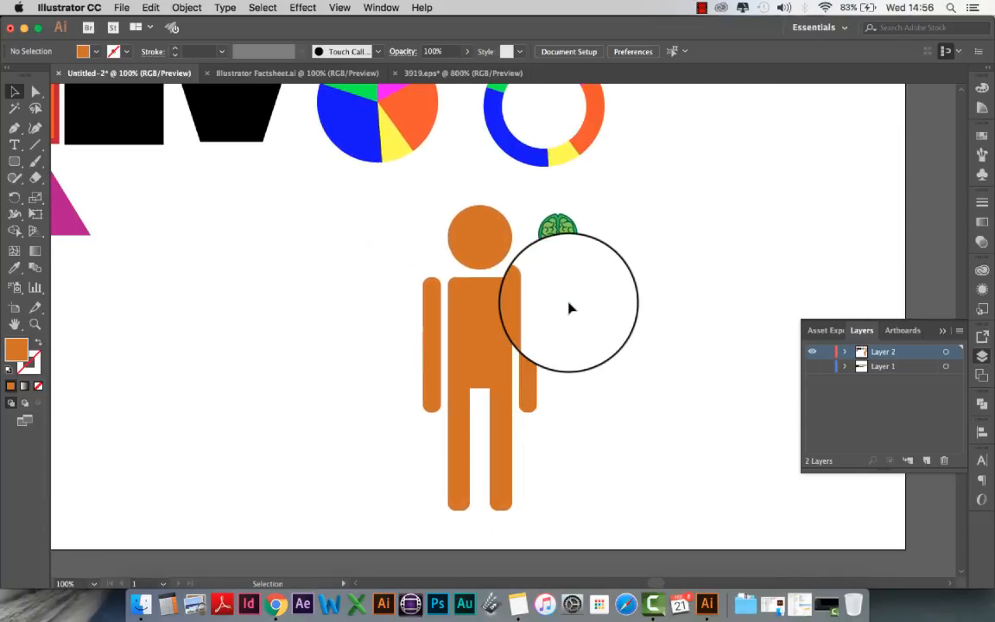
drag(566, 229, 488, 312)
click(617, 317)
scroll(617, 317, left, 3)
scroll(617, 317, up, 2)
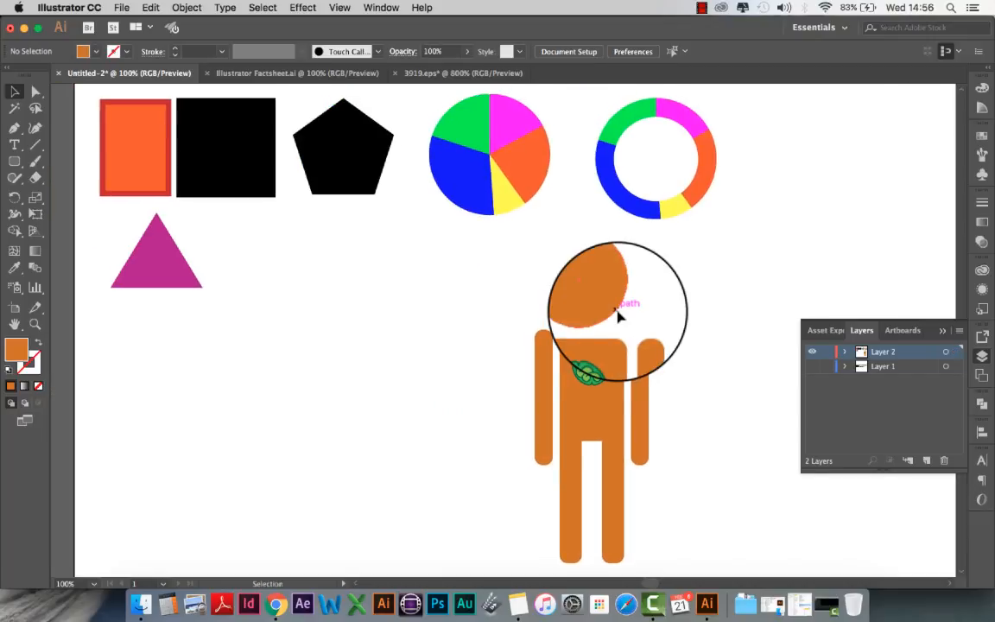
Scale the multicoloured ring chart down to about half its size and move it beside the figure's head.
click(708, 168)
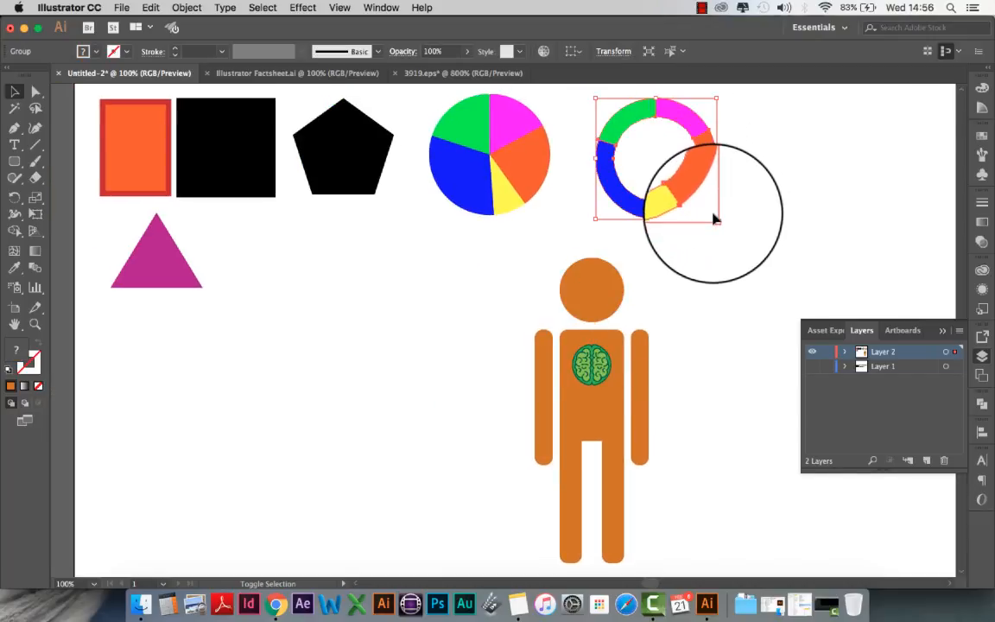
drag(715, 218, 681, 191)
key(a)
key(v)
key(ctrl+z)
key(ctrl+z)
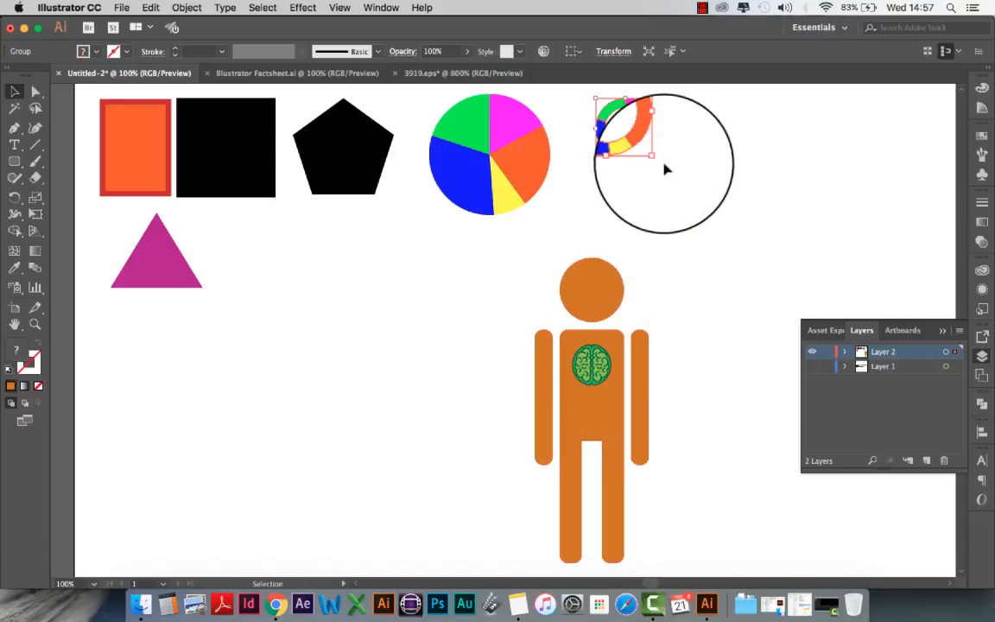
drag(644, 147, 692, 242)
Examine the Arrange options for the ring chart and the stacking order of the groups in Layer 2.
right_click(692, 243)
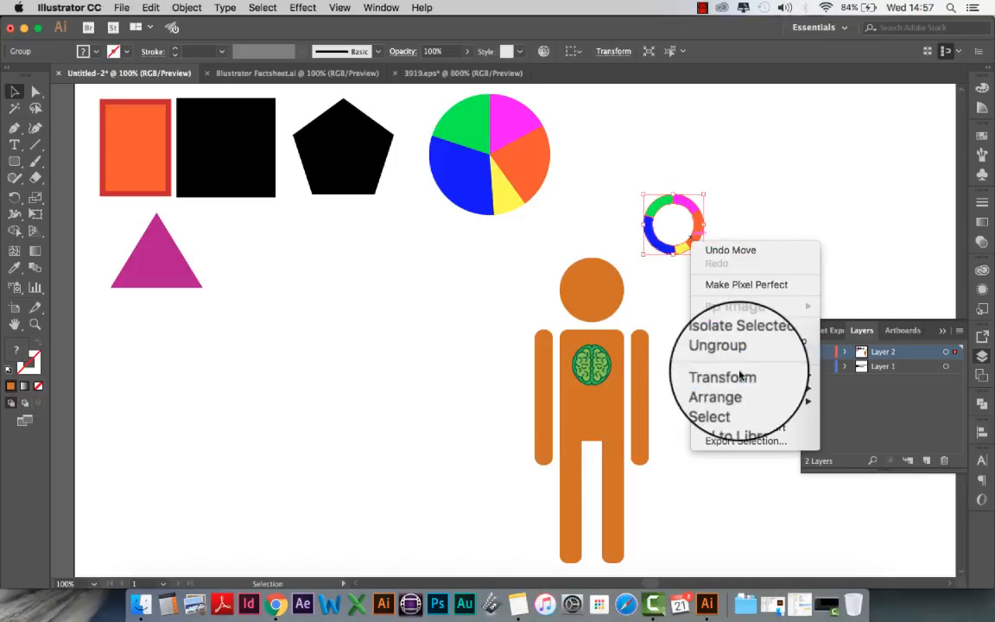
mouse_move(735, 391)
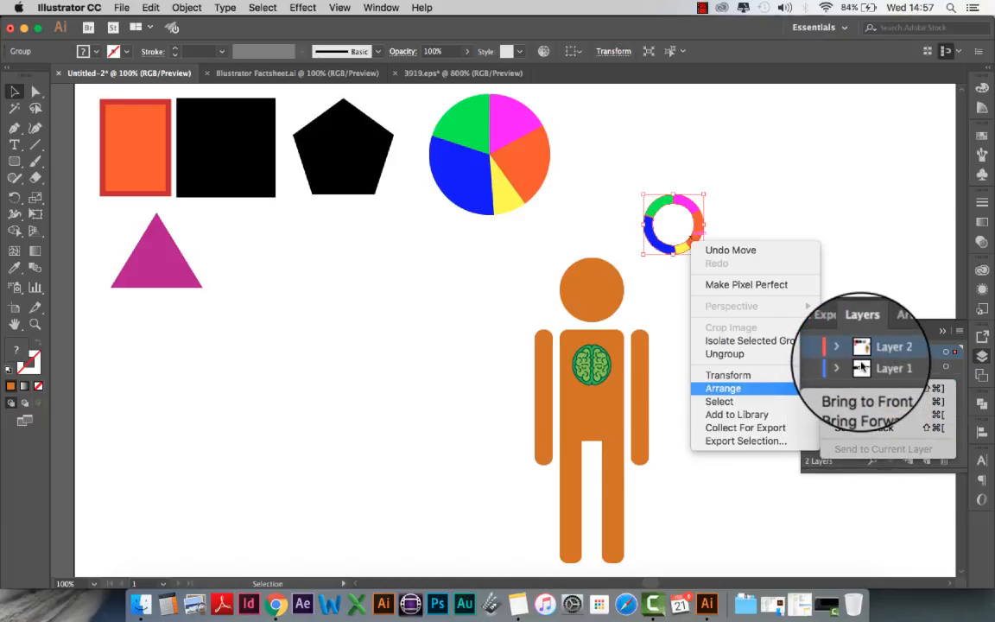
click(846, 202)
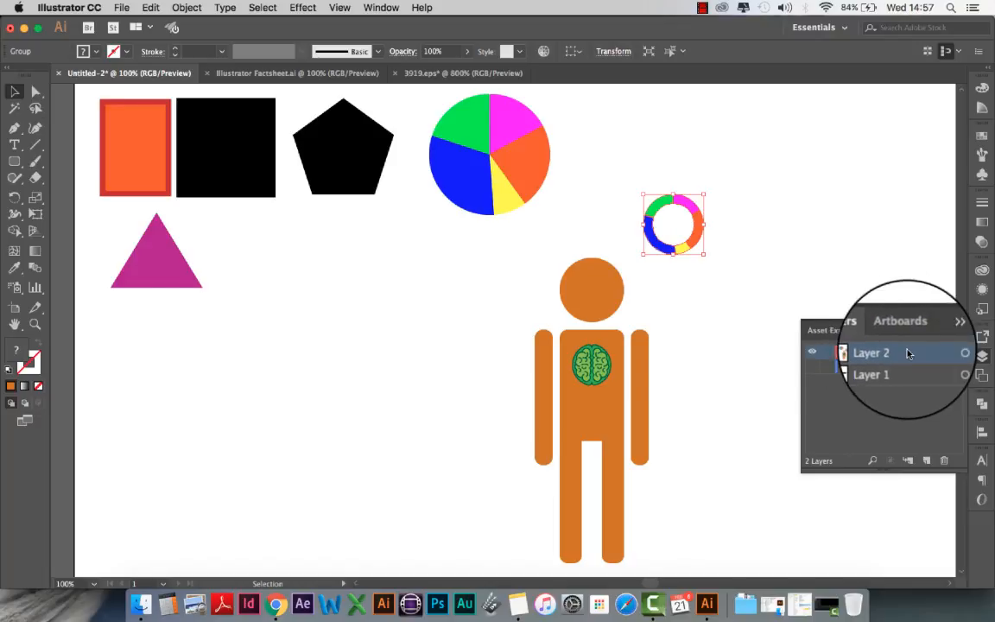
click(985, 359)
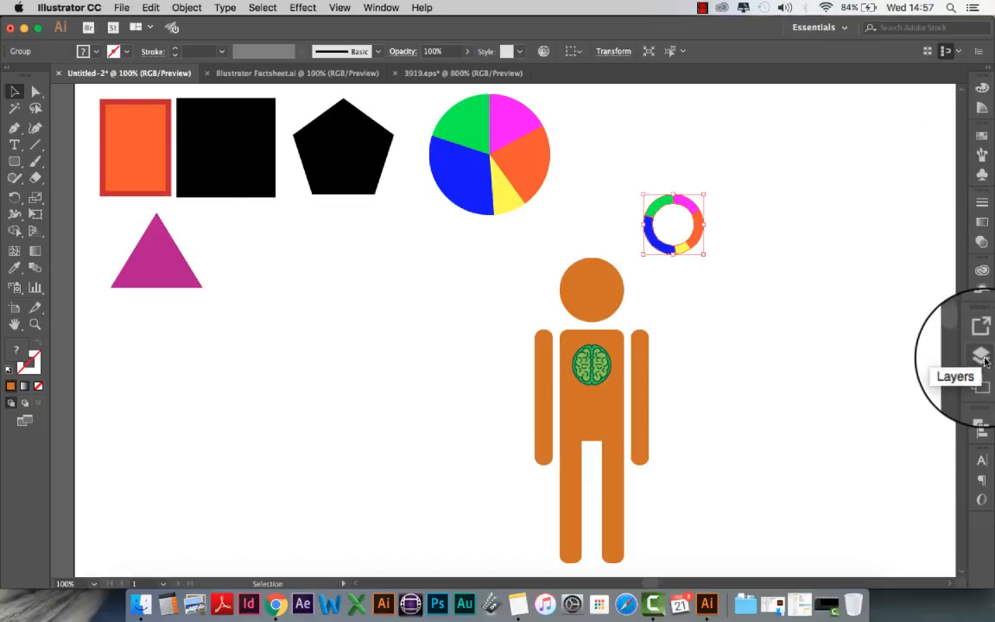
click(378, 8)
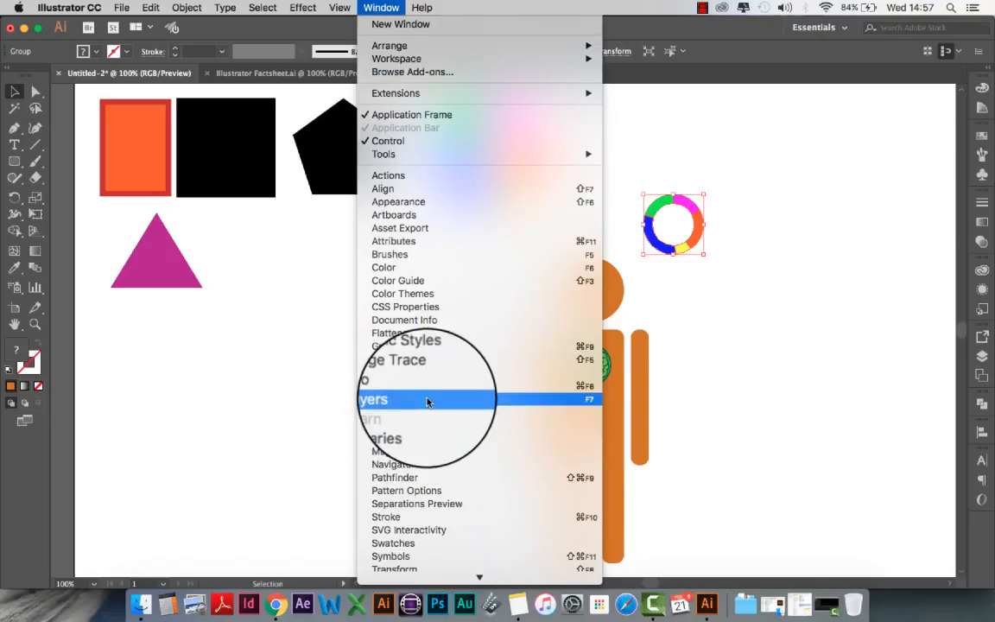
click(976, 367)
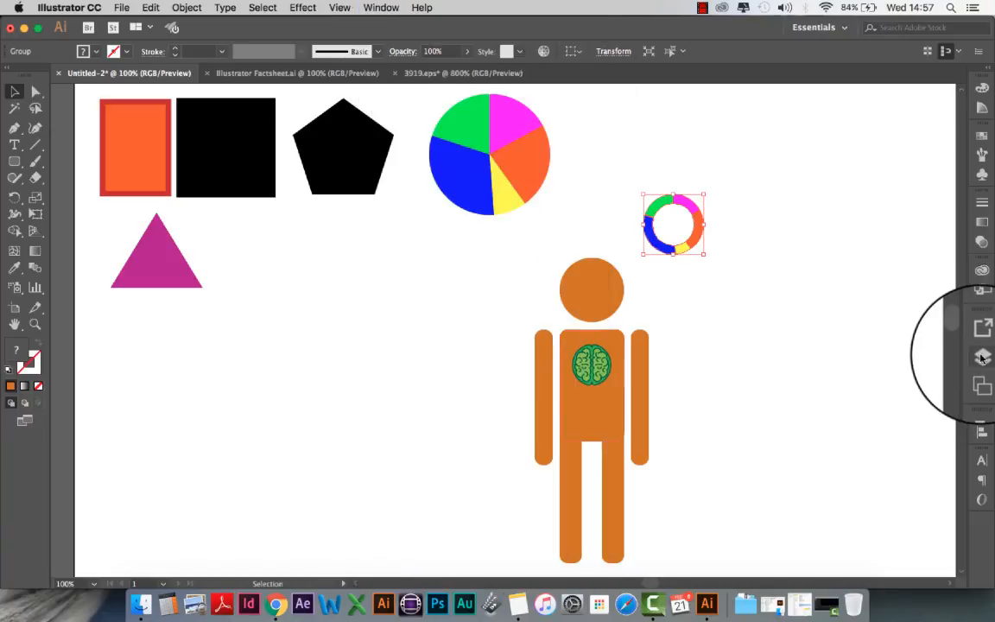
click(981, 357)
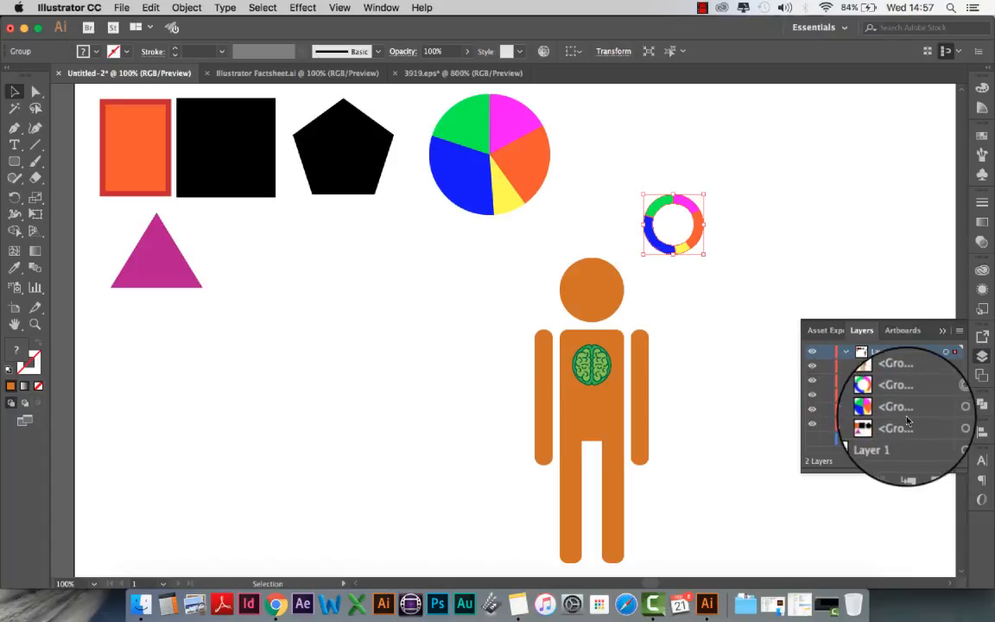
click(943, 332)
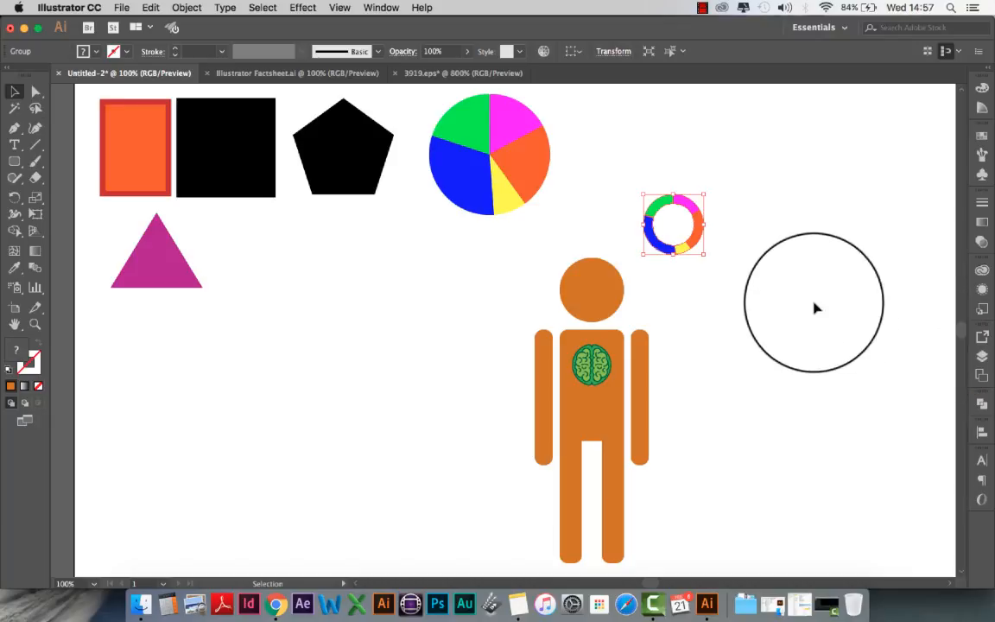
Bring the ring chart to the front and position it around the brain on the figure's chest.
mouse_move(698, 242)
mouse_down()
mouse_move(599, 289)
mouse_move(596, 238)
mouse_move(699, 227)
mouse_up()
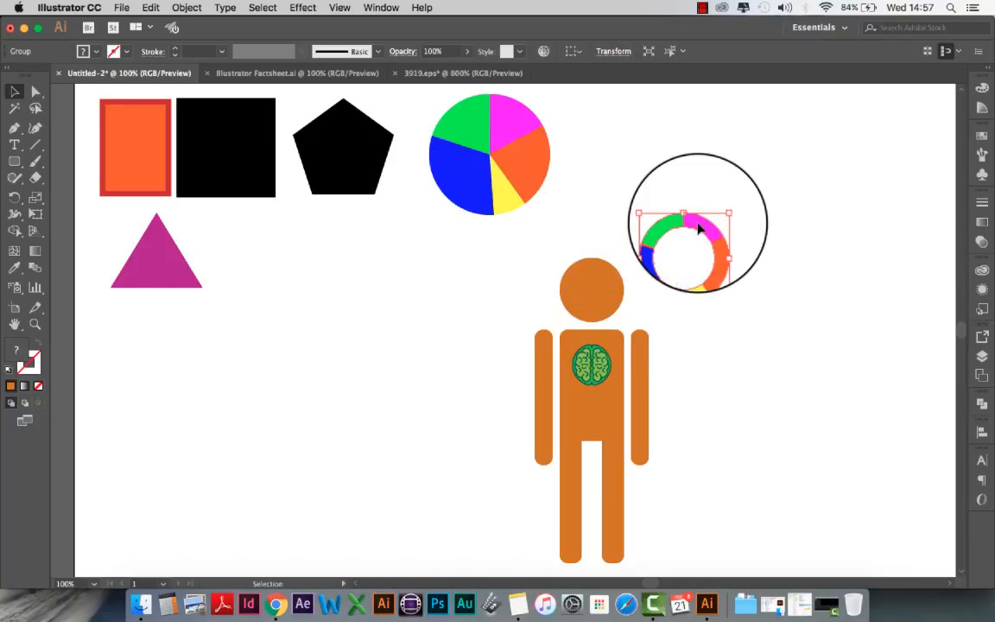
right_click(699, 226)
mouse_move(749, 382)
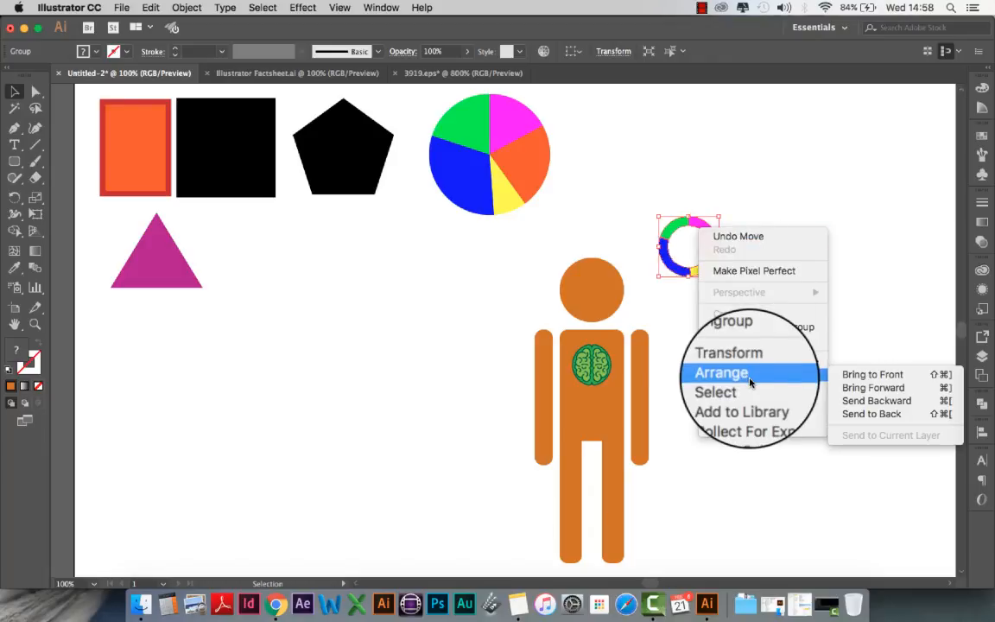
click(866, 376)
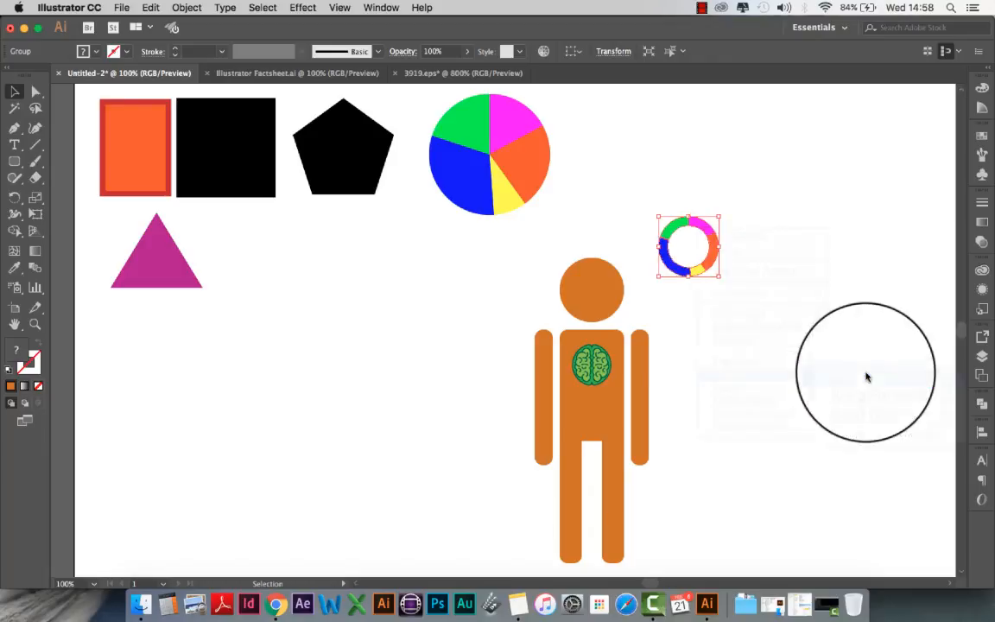
drag(713, 262, 618, 383)
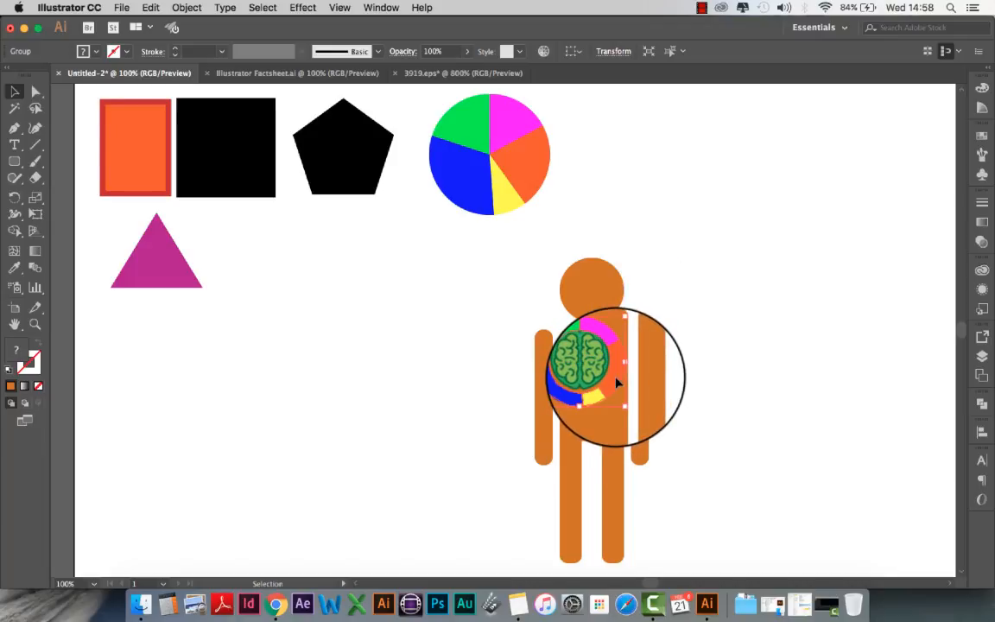
key(a)
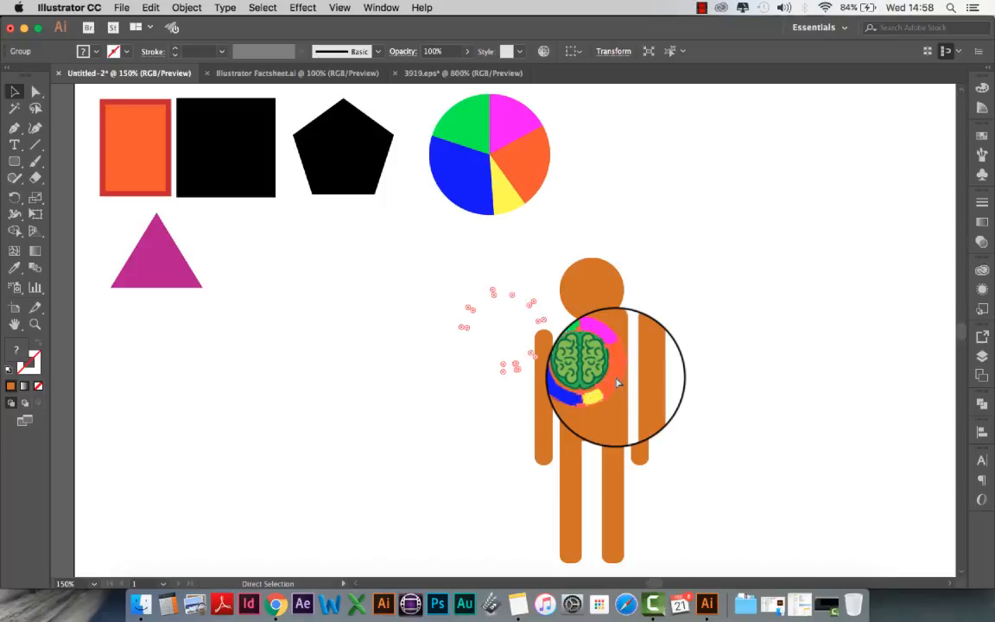
key(super+equal)
key(super+equal)
key(v)
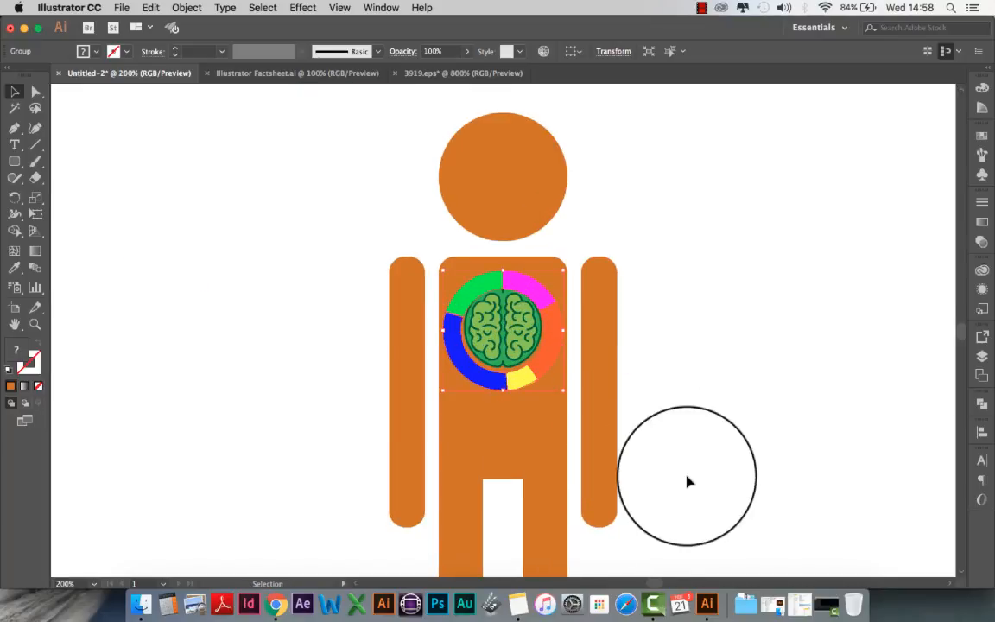
Recolour the orange figure by sampling the brain's medium green with the Eyedropper.
click(553, 473)
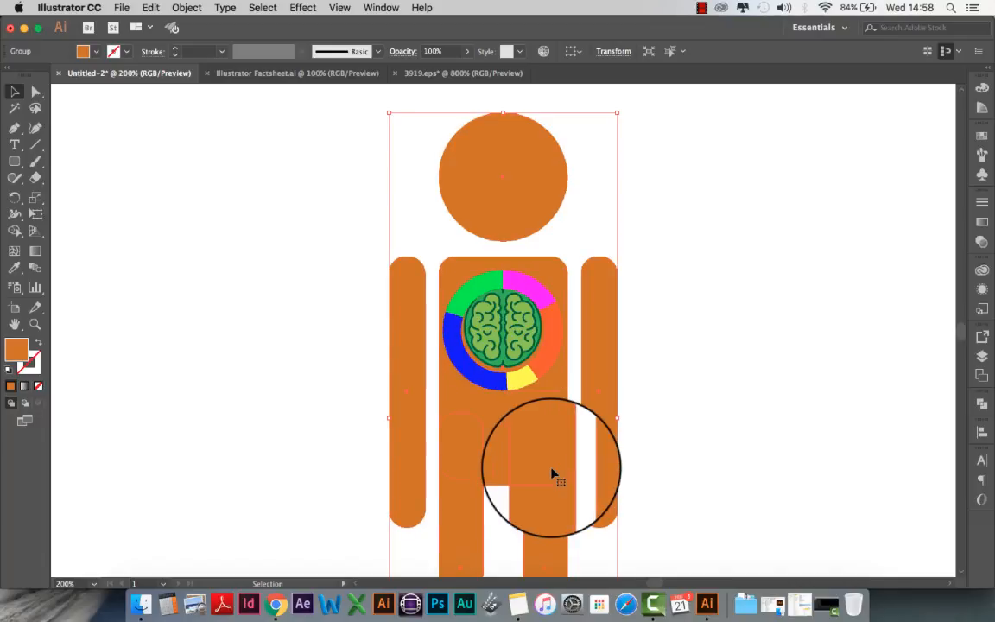
click(15, 268)
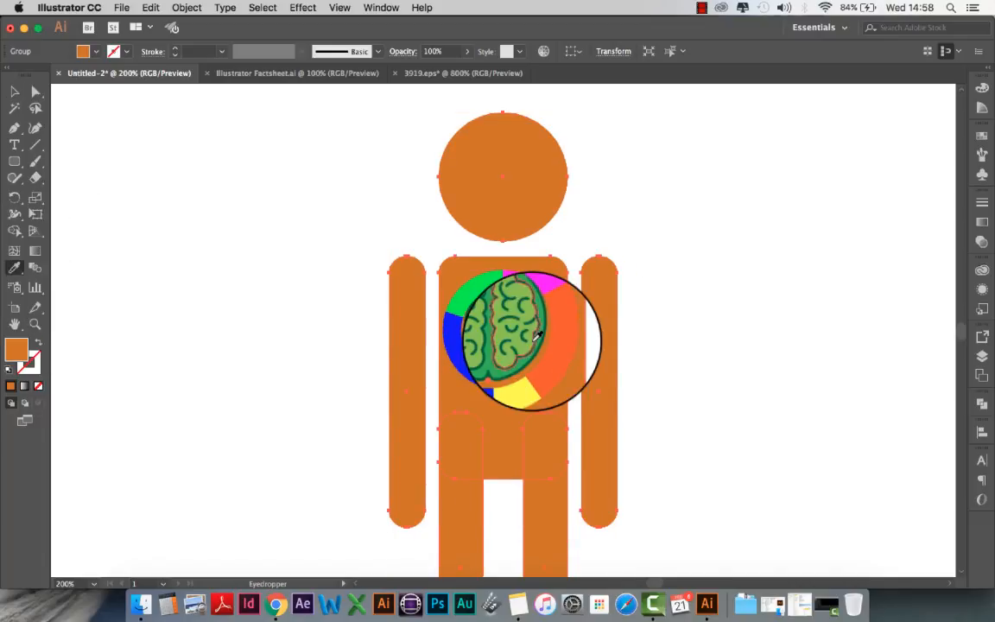
click(508, 349)
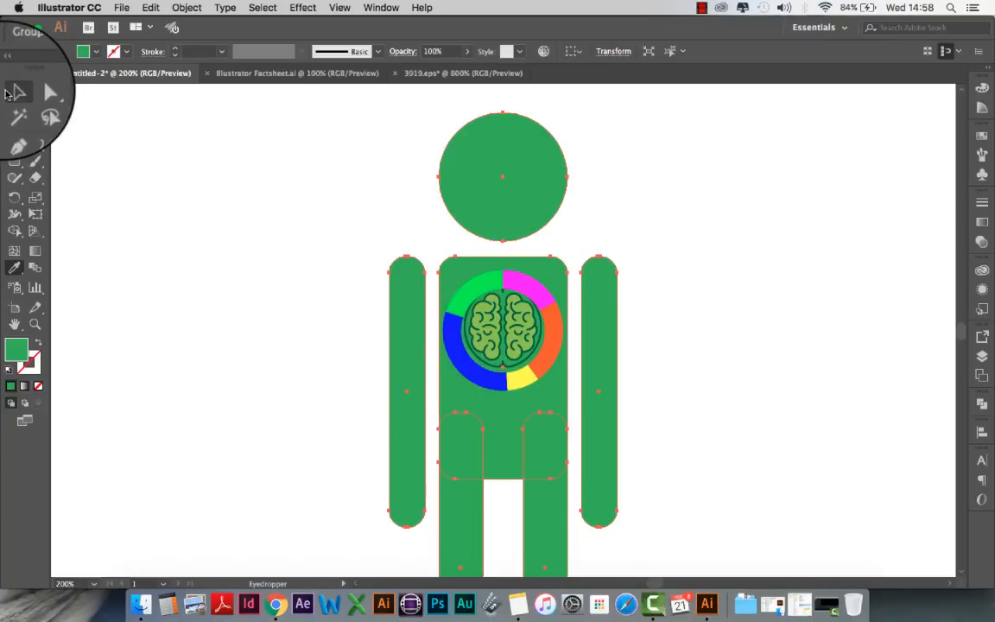
click(15, 92)
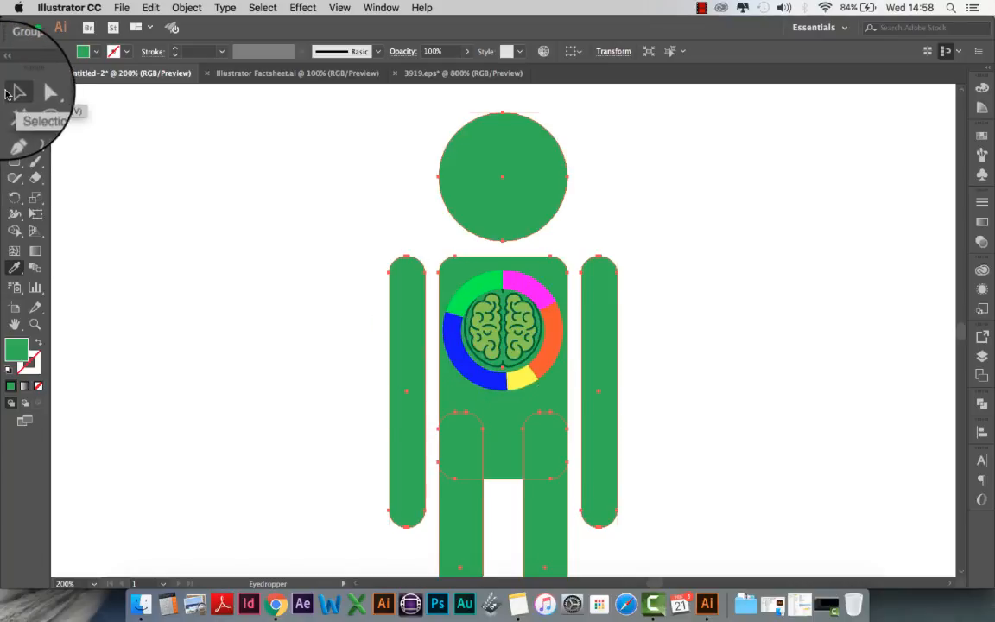
Select only the ring's bright green segment with Direct Selection and fill it with light olive green.
click(471, 290)
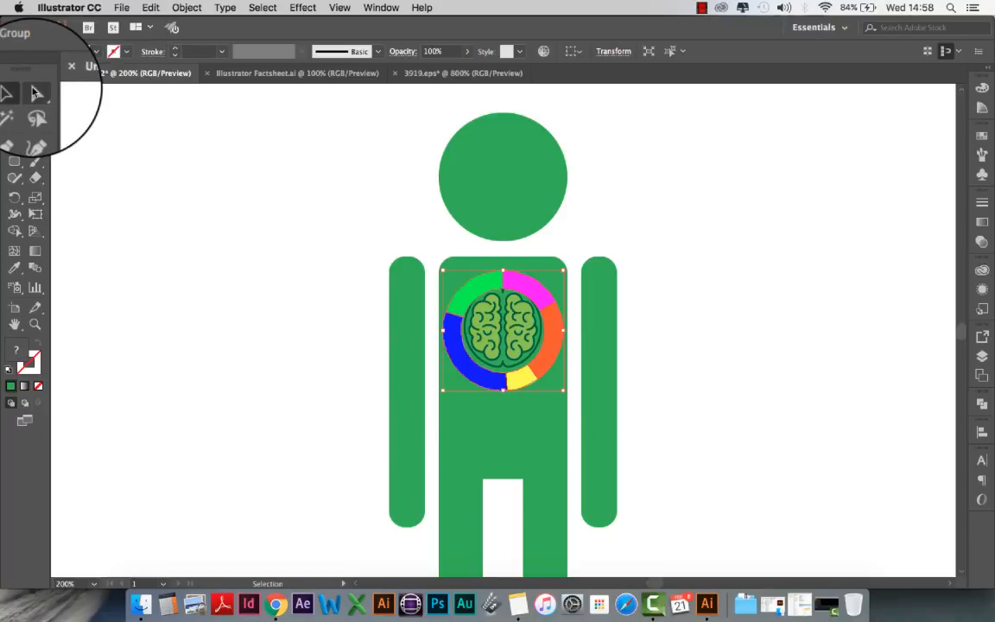
click(36, 92)
click(650, 282)
click(441, 258)
click(86, 51)
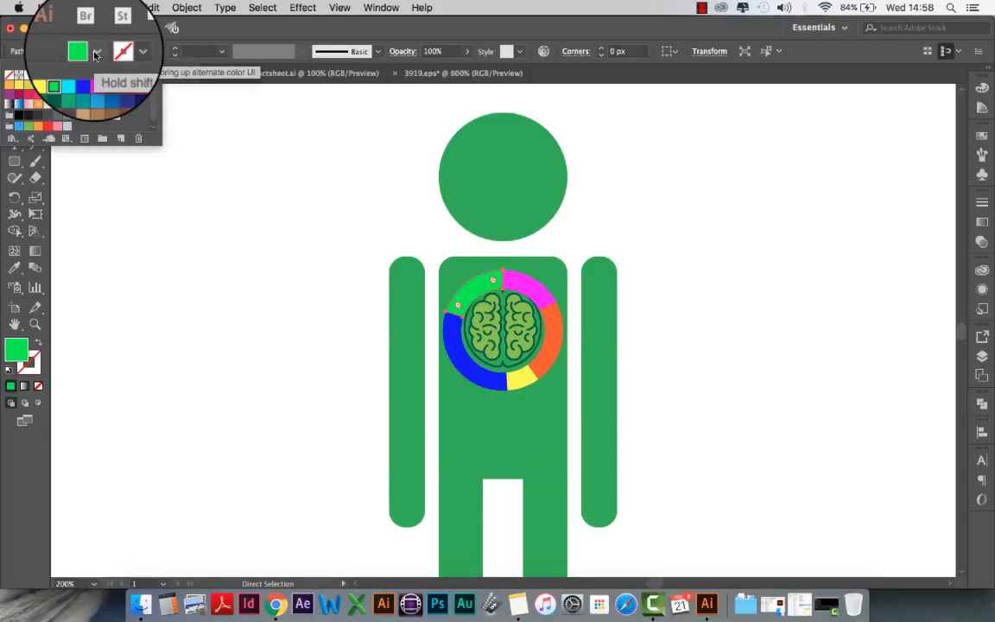
click(45, 88)
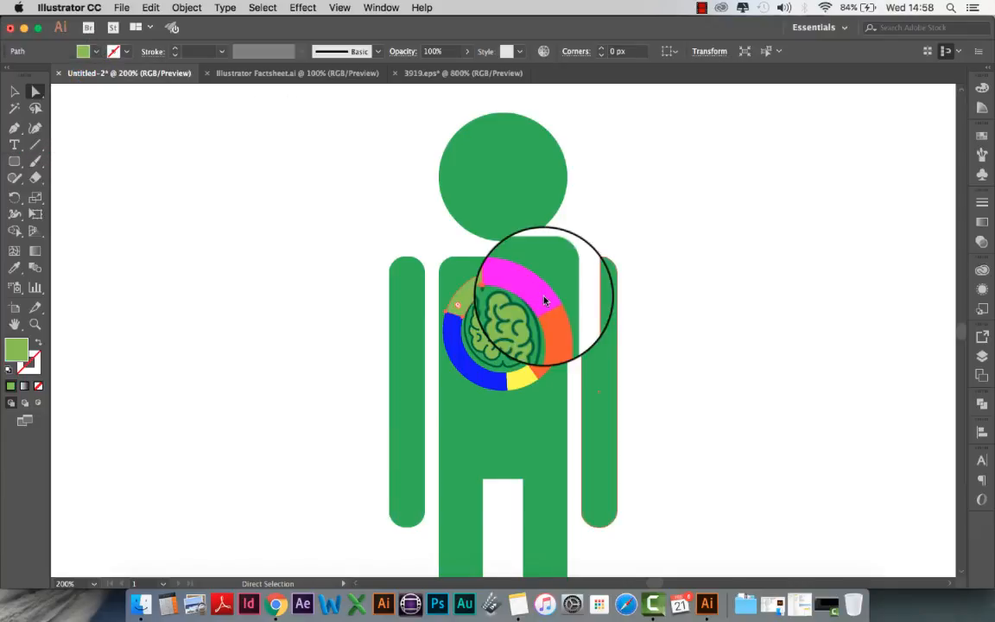
Fill the ring's magenta segment with dark green and its orange segment with teal.
click(96, 51)
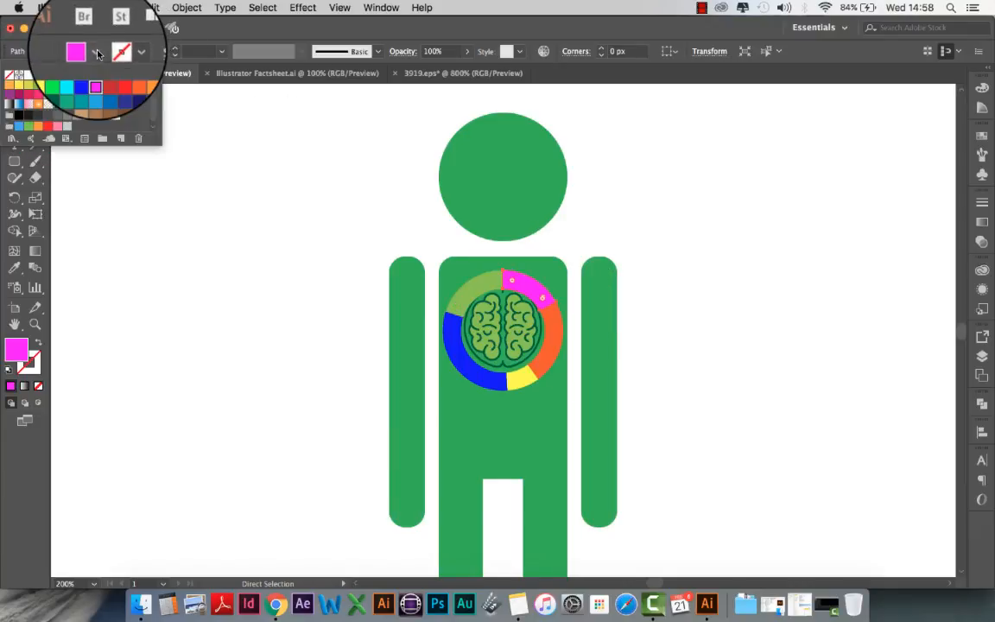
click(78, 93)
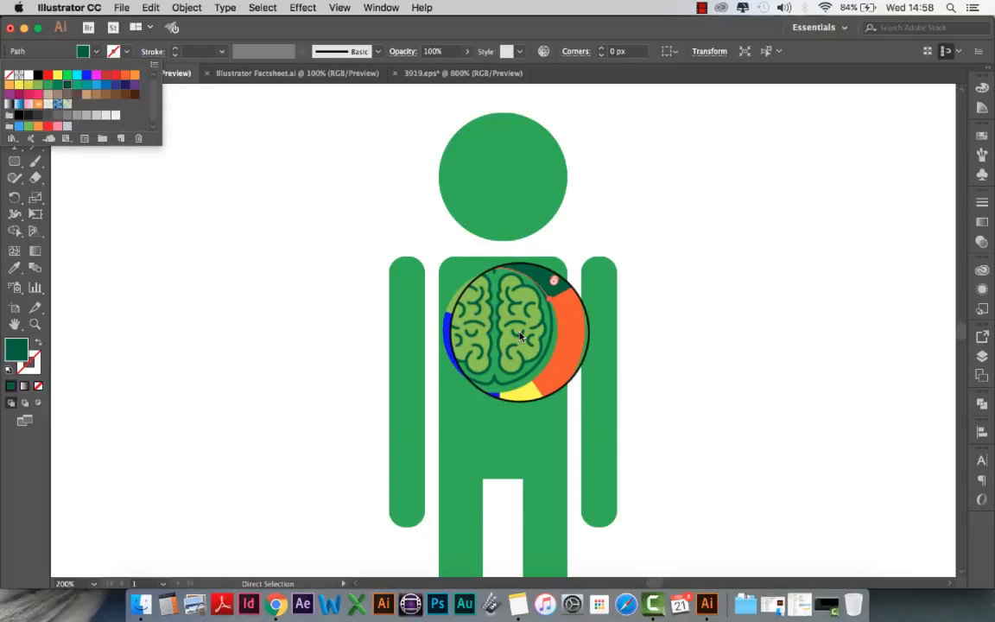
click(547, 357)
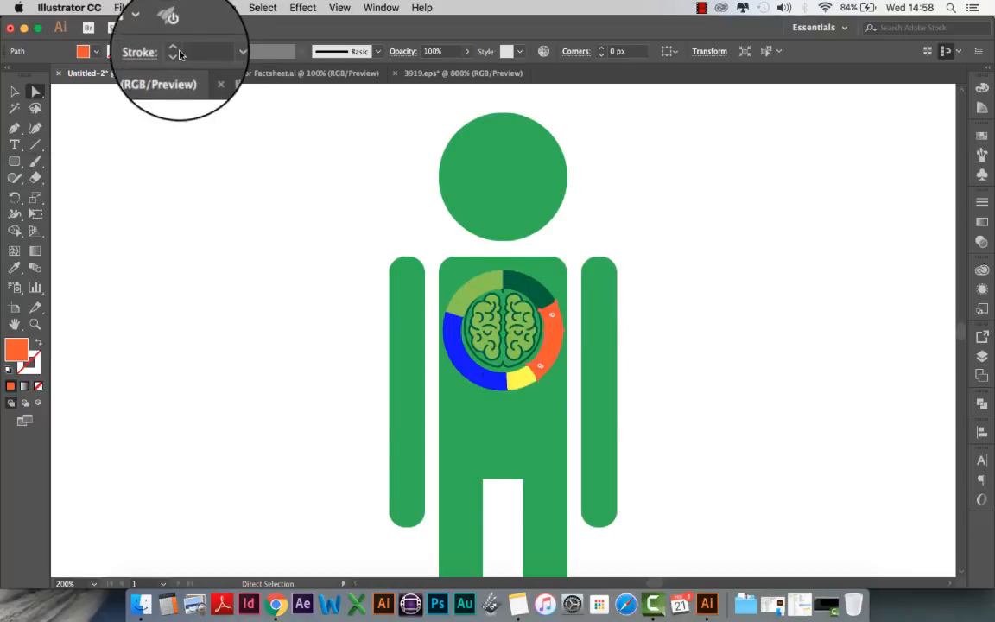
click(96, 54)
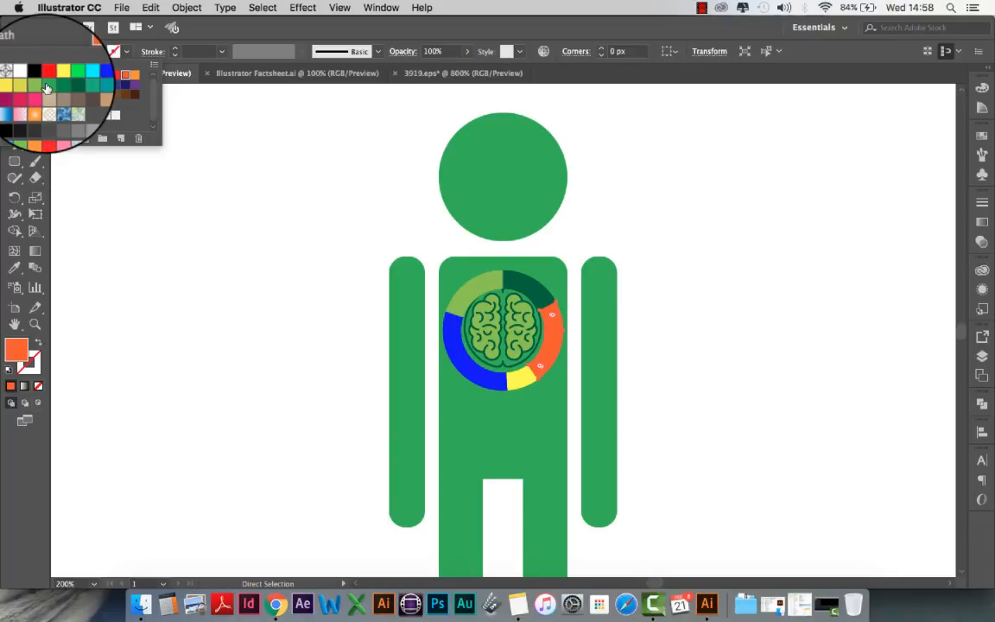
click(76, 84)
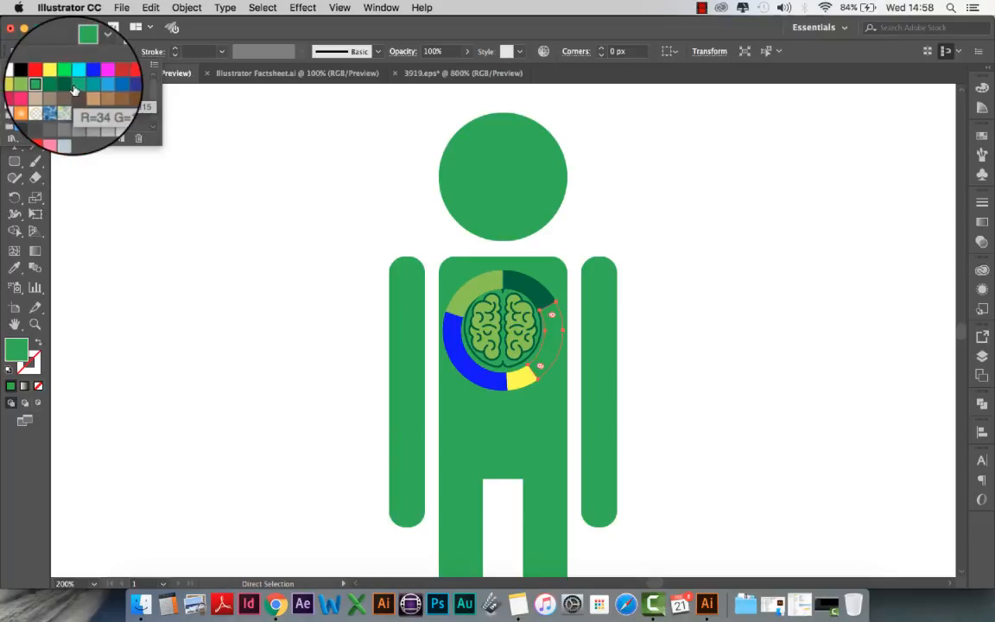
Fill the ring's yellow segment with dark green.
click(521, 383)
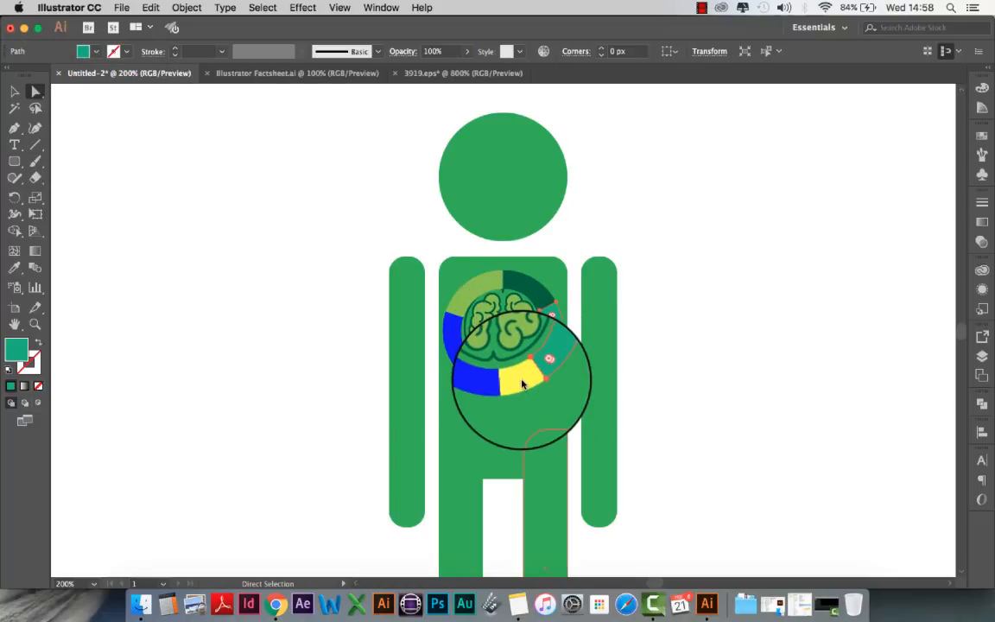
click(95, 51)
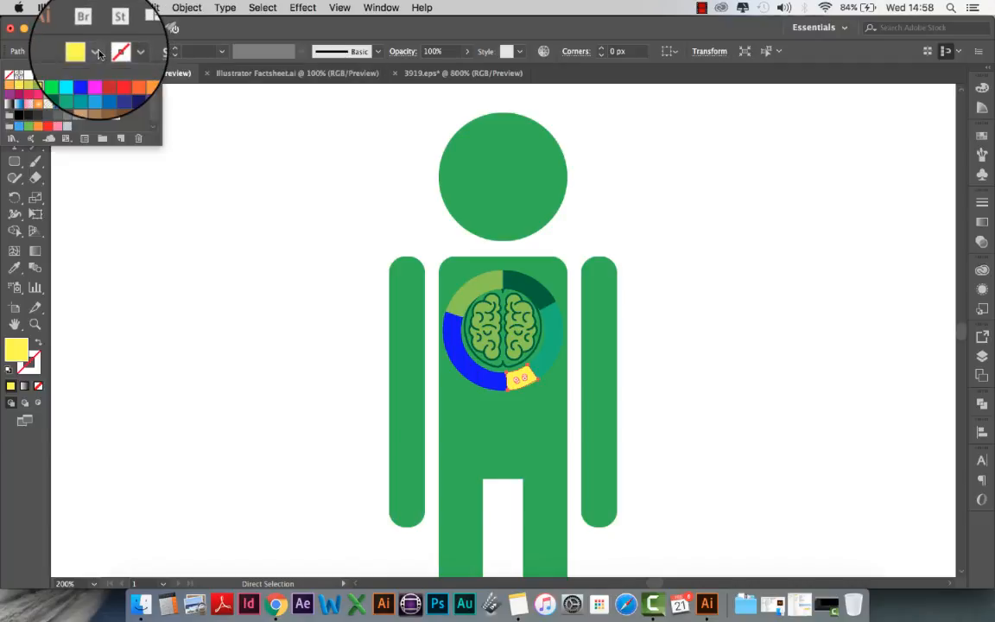
click(68, 87)
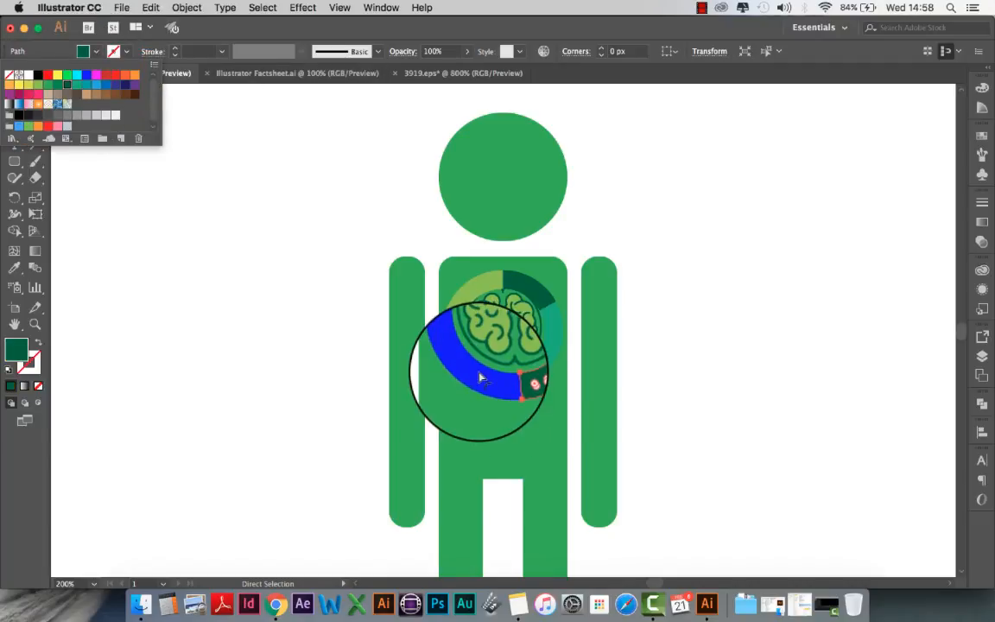
Select the ring's bright blue segment and fill it with purple.
click(480, 375)
click(479, 376)
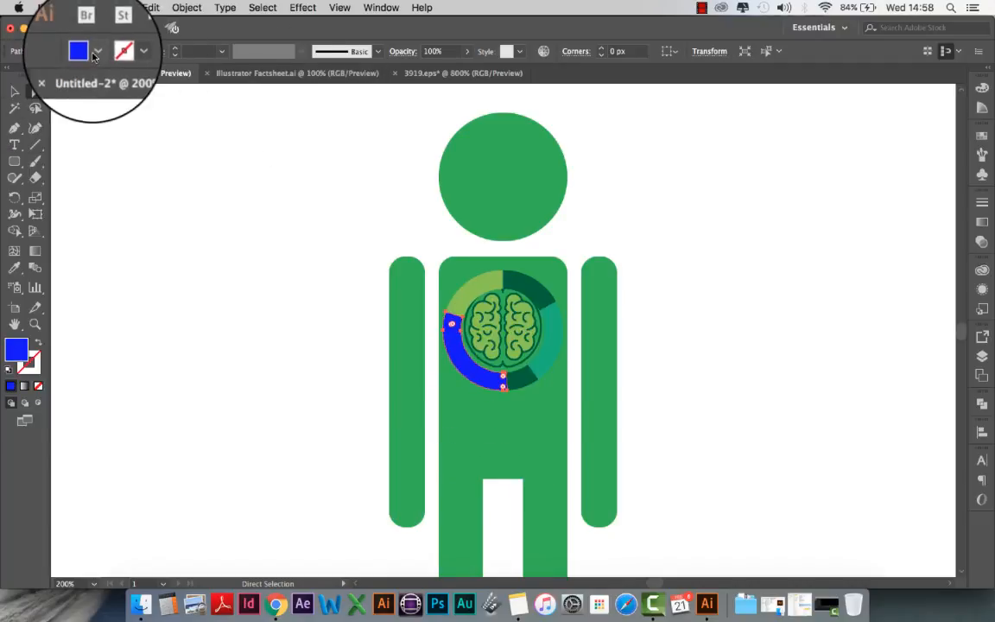
click(95, 53)
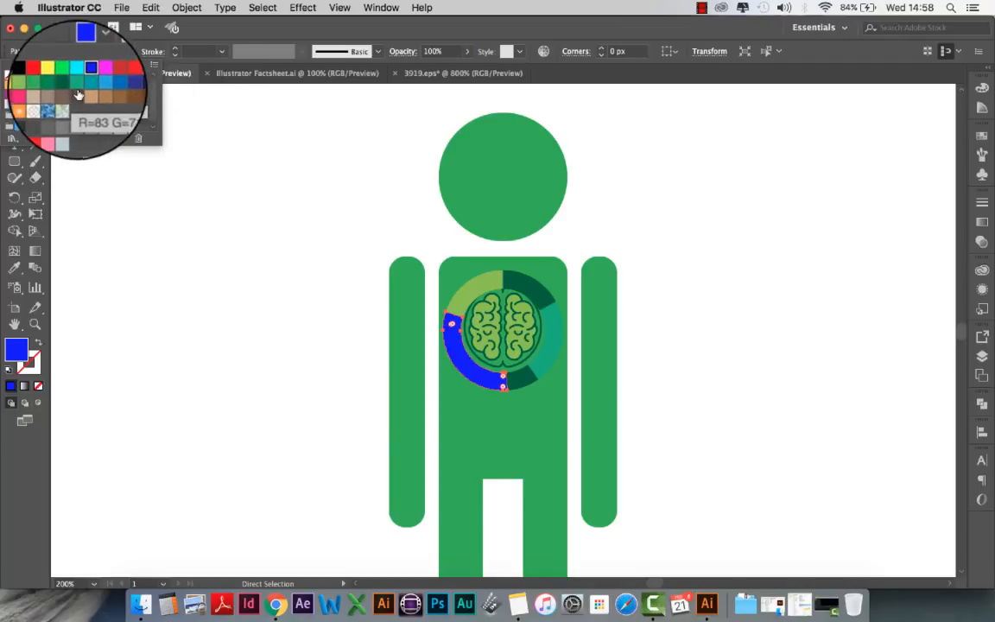
click(87, 89)
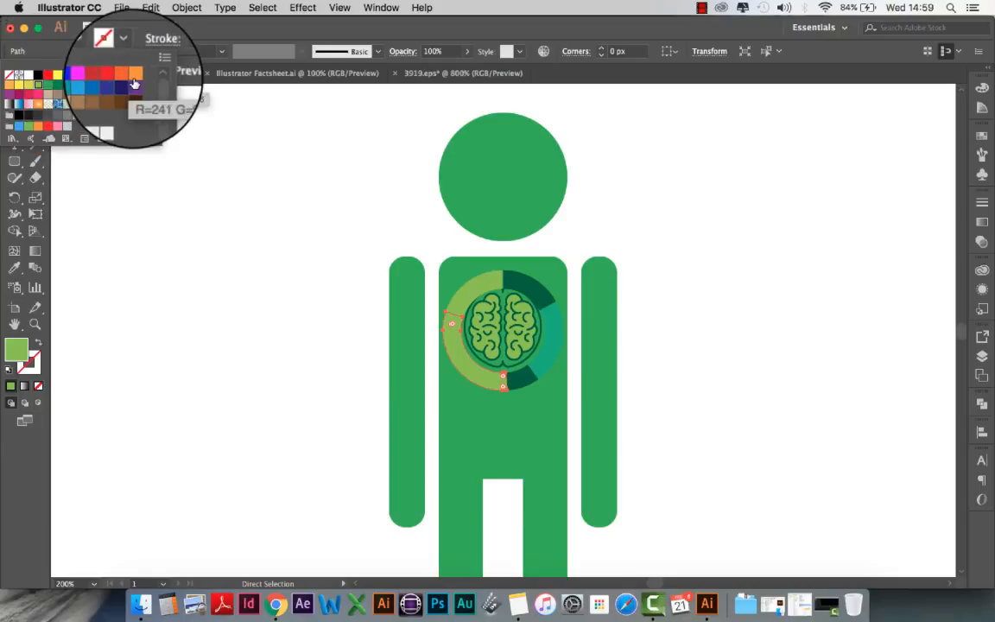
click(132, 84)
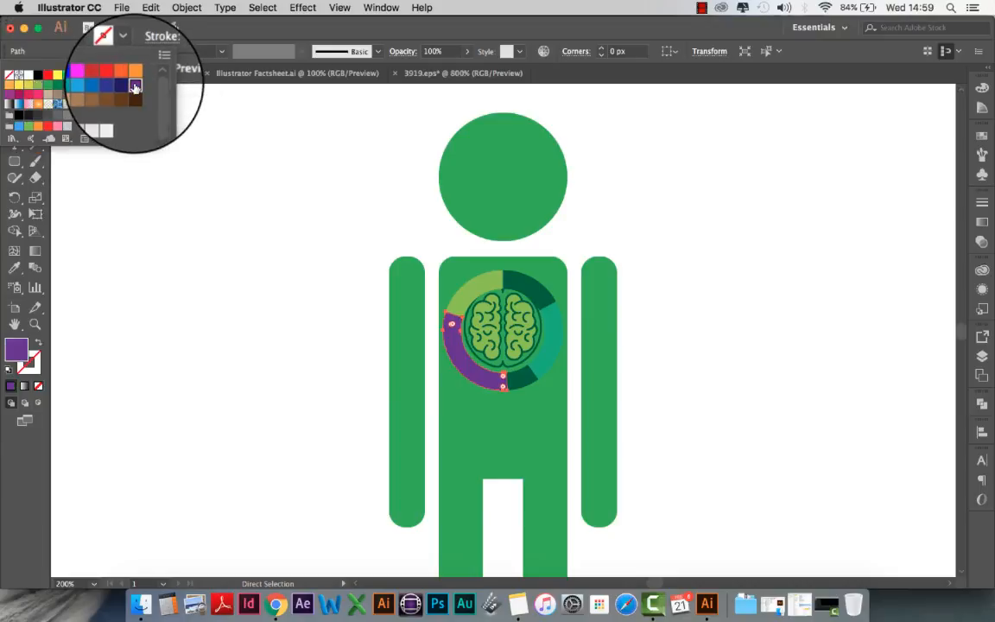
Select the ring's whole teal segment and fill it with dark indigo blue.
click(554, 349)
click(555, 350)
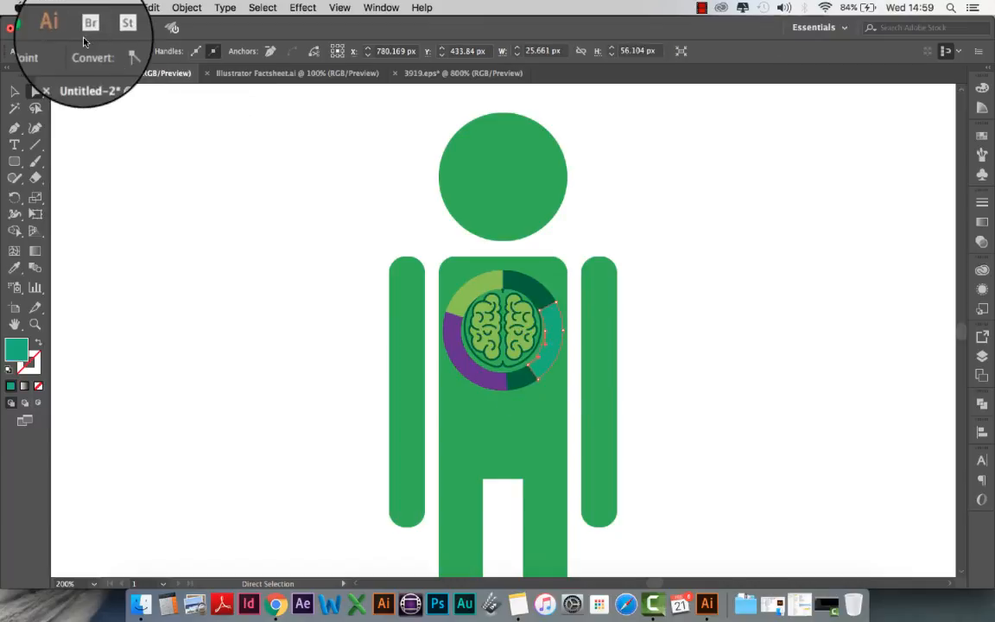
click(732, 384)
click(554, 353)
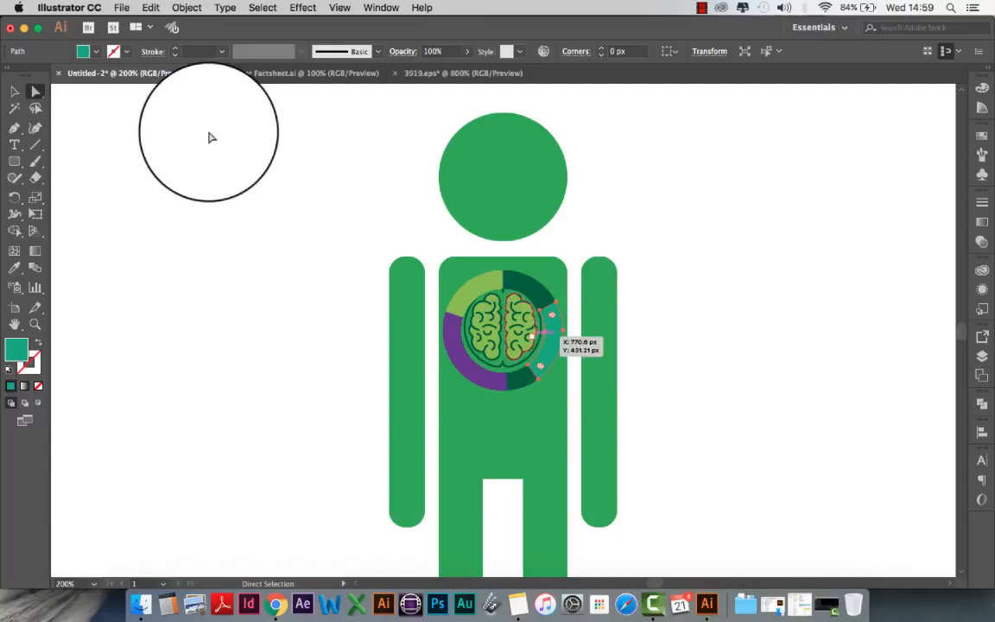
click(96, 51)
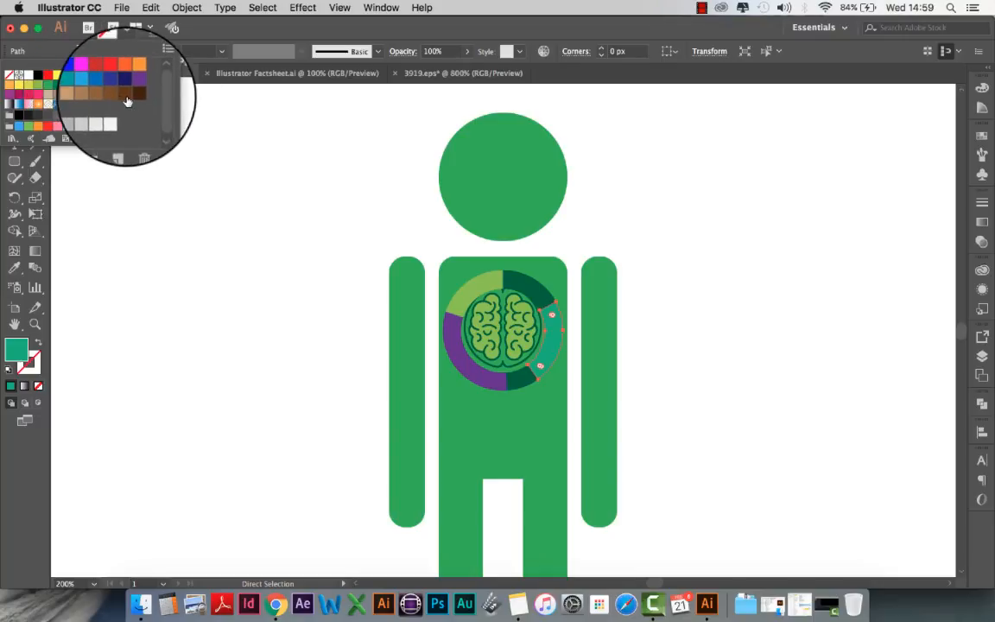
click(125, 93)
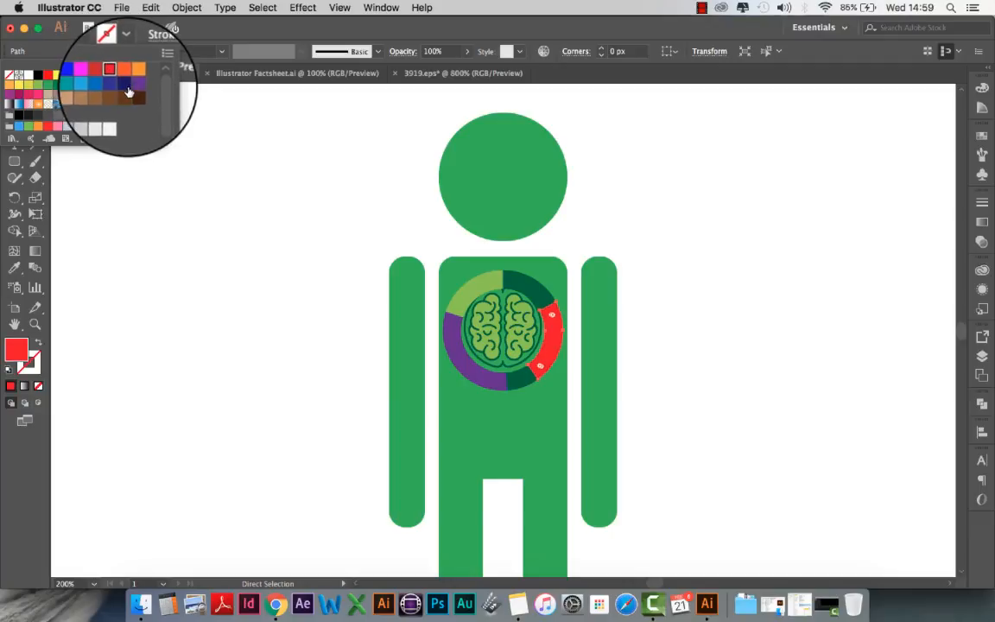
click(775, 366)
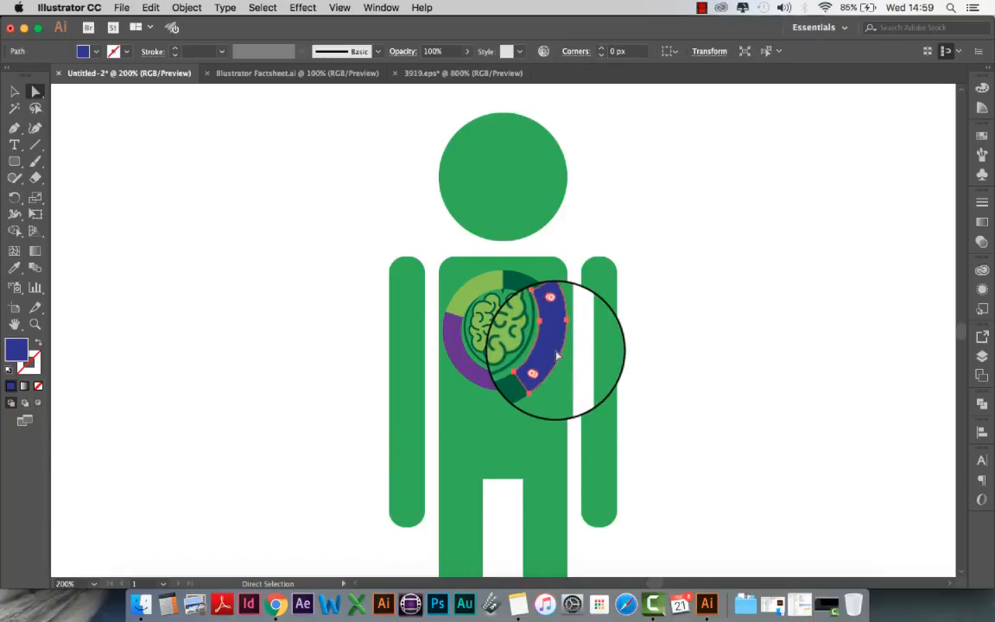
Scale the brain group down slightly and nudge it into the centre of the ring.
click(15, 90)
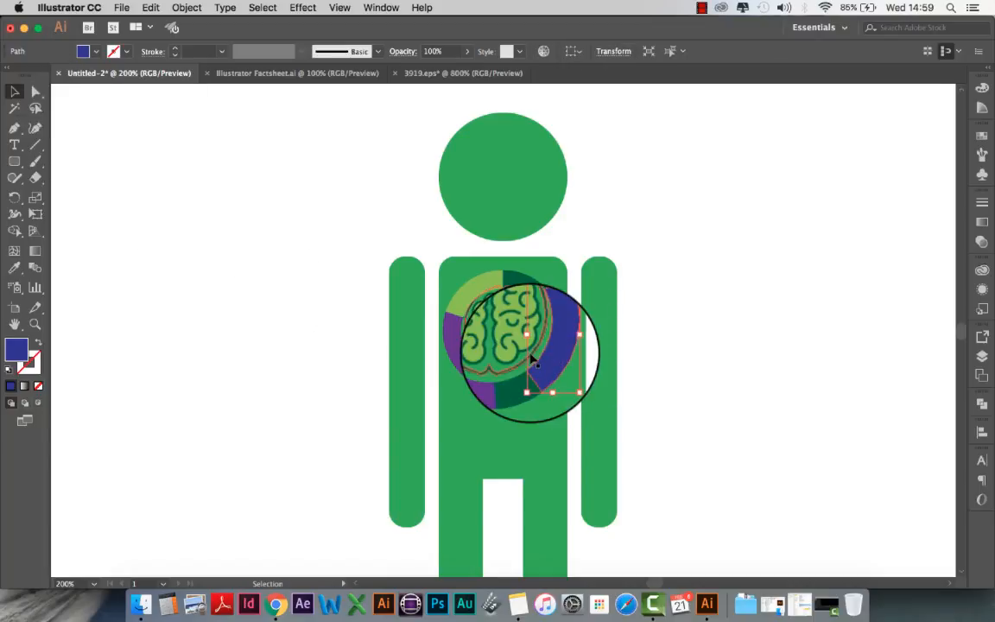
click(516, 330)
drag(541, 285, 539, 289)
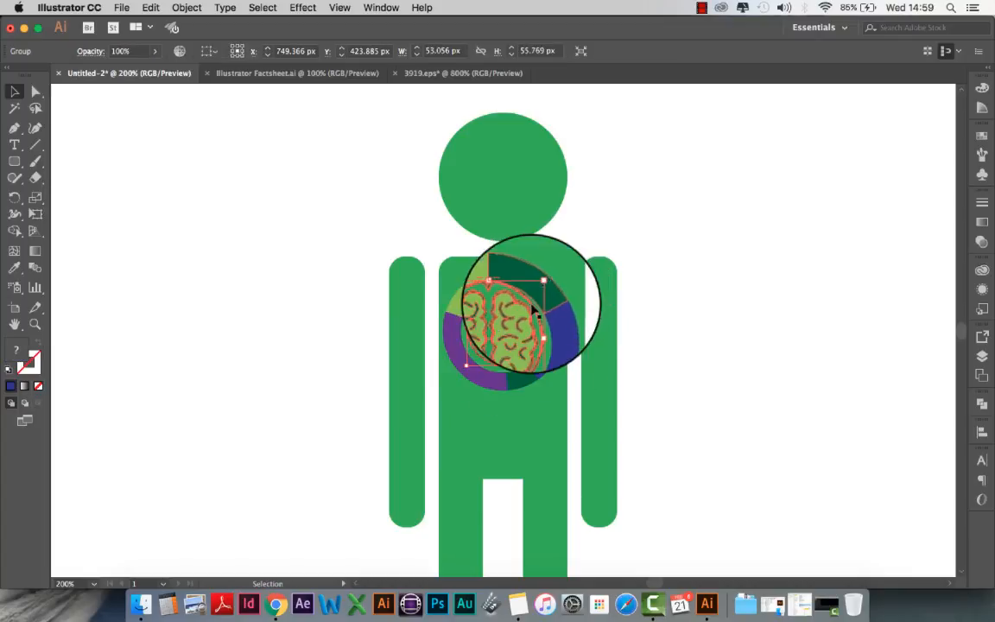
mouse_move(503, 326)
mouse_down()
mouse_move(500, 369)
mouse_move(499, 331)
mouse_up()
key(Down)
key(Down)
key(Left)
key(Up)
key(Right)
click(692, 391)
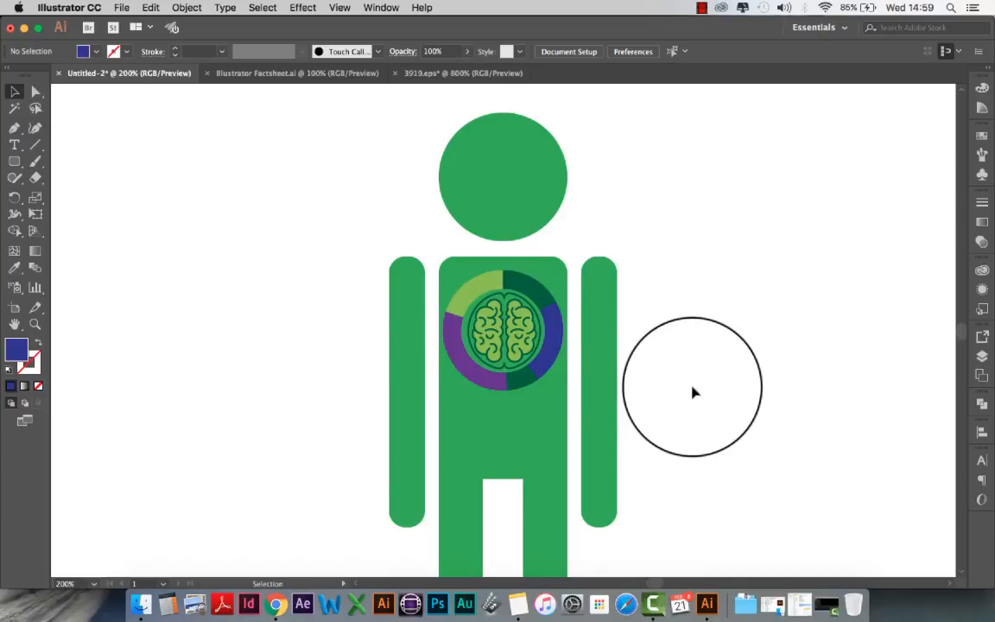
Select the whole figure together with its ring and brain and group them.
key(super+minus)
key(super+minus)
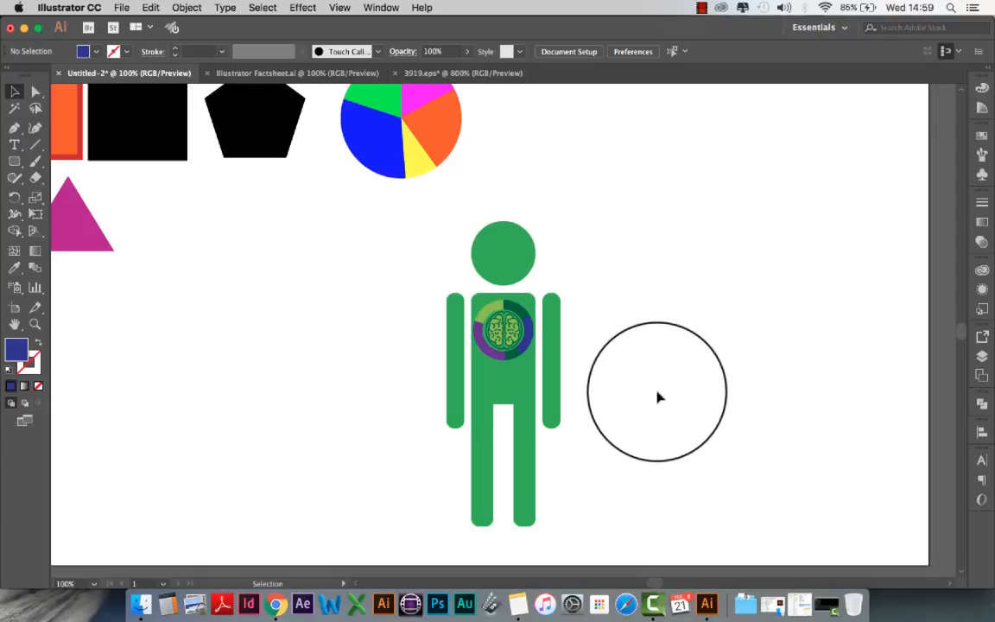
drag(585, 205, 470, 537)
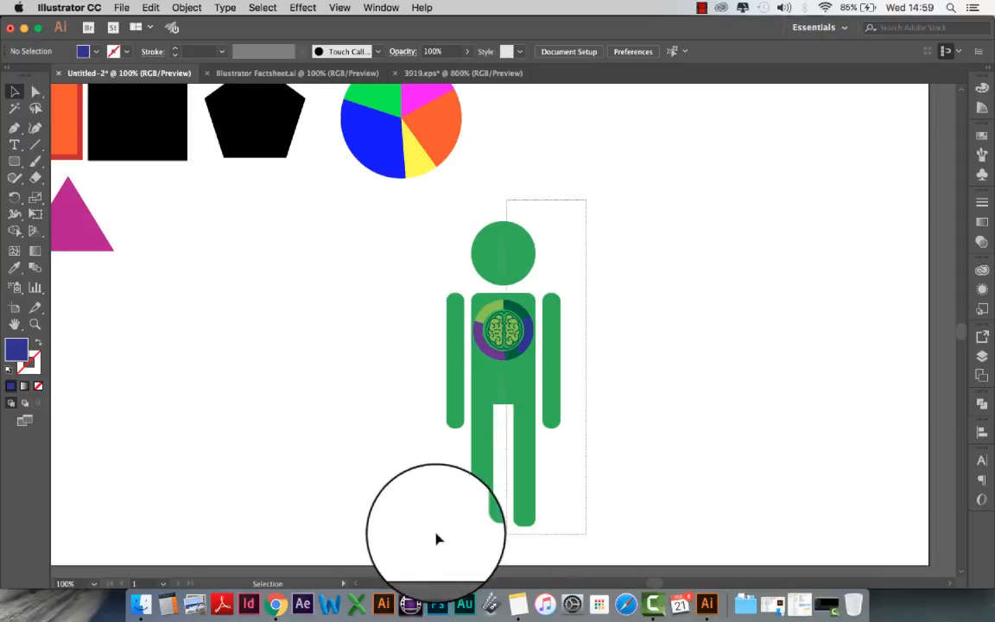
right_click(480, 396)
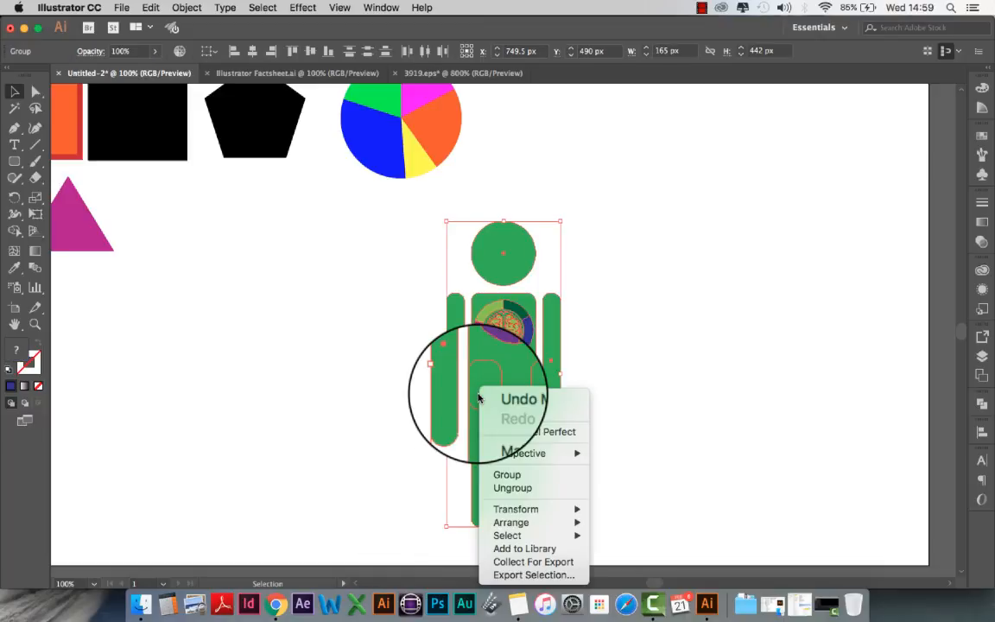
click(509, 476)
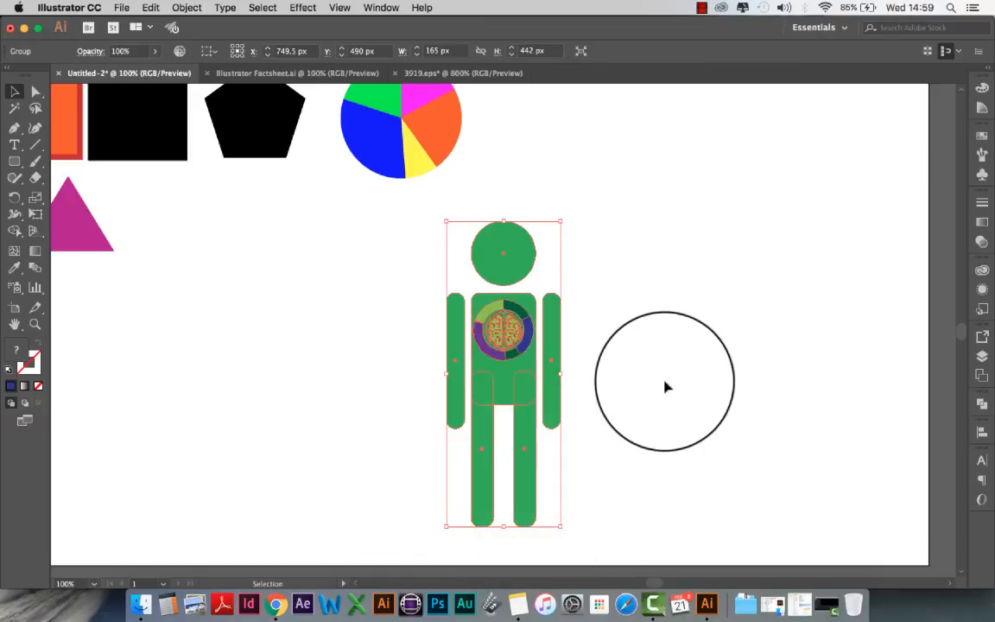
click(665, 386)
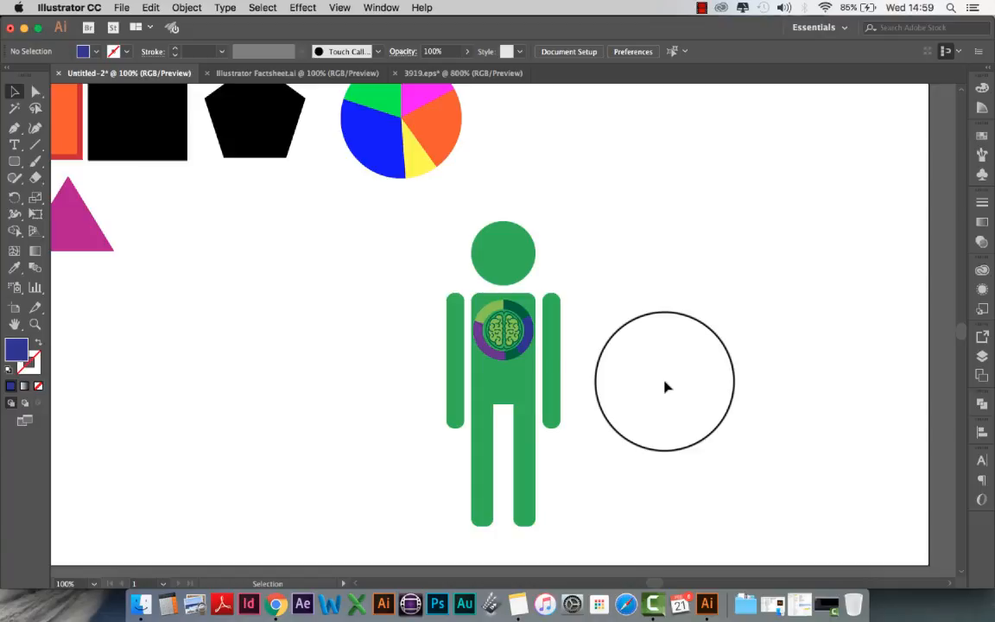
Show Layer 1 to review the list of workshop topics, and hide that layer again.
key(super+minus)
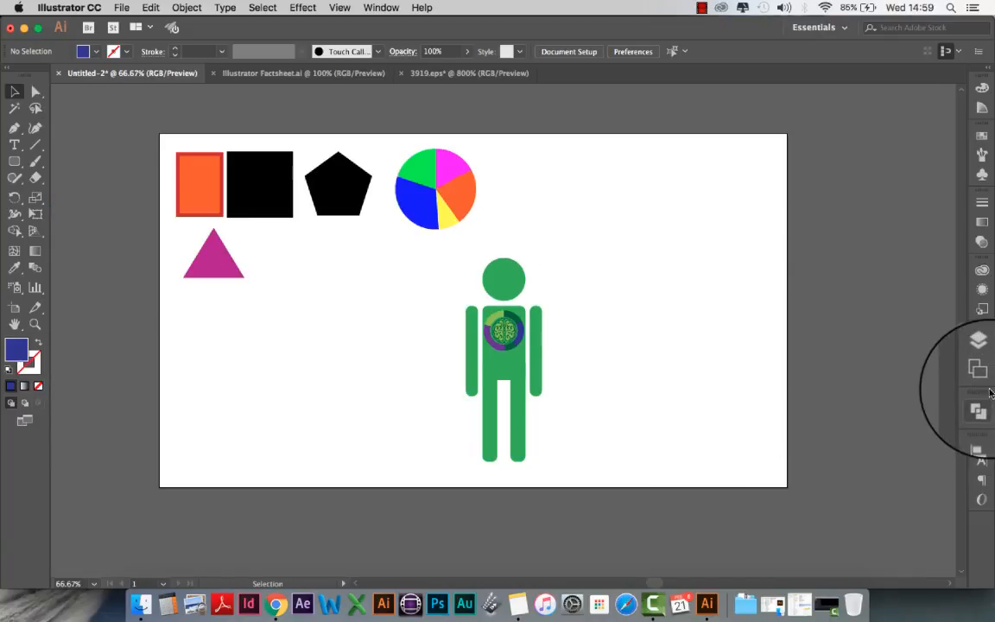
click(983, 356)
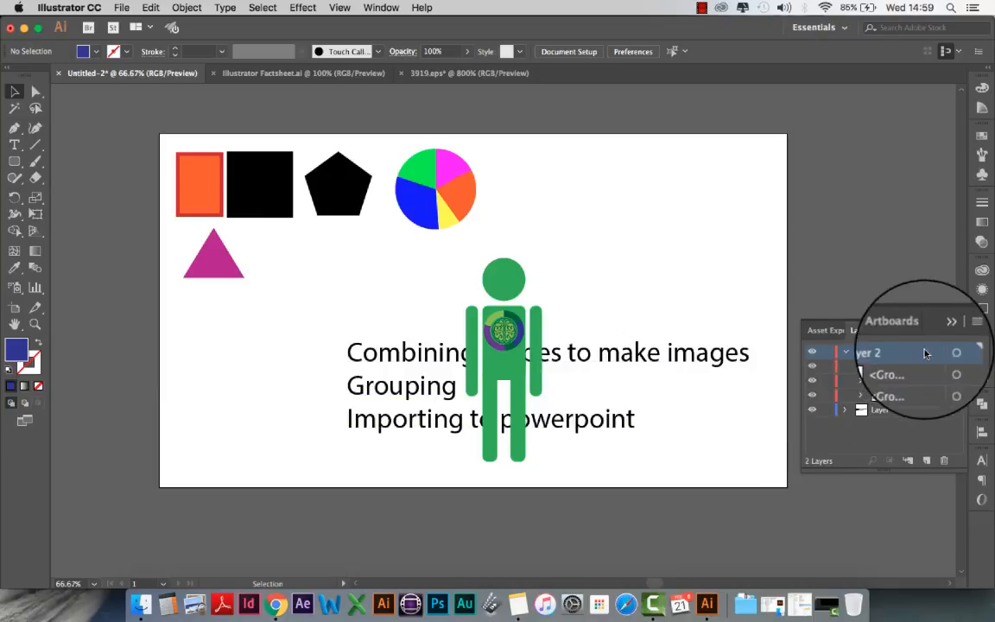
click(943, 331)
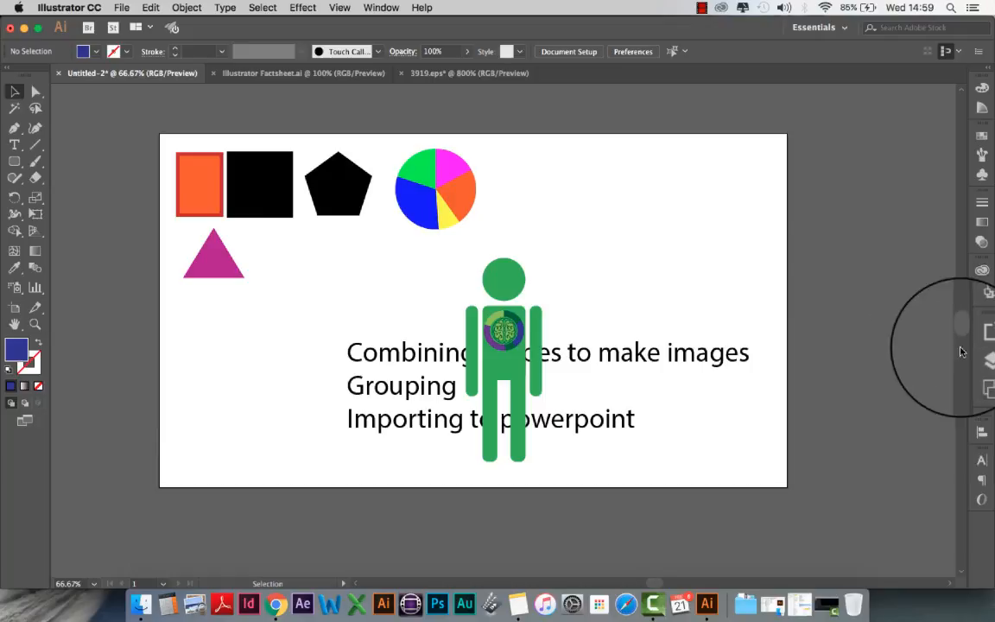
click(982, 356)
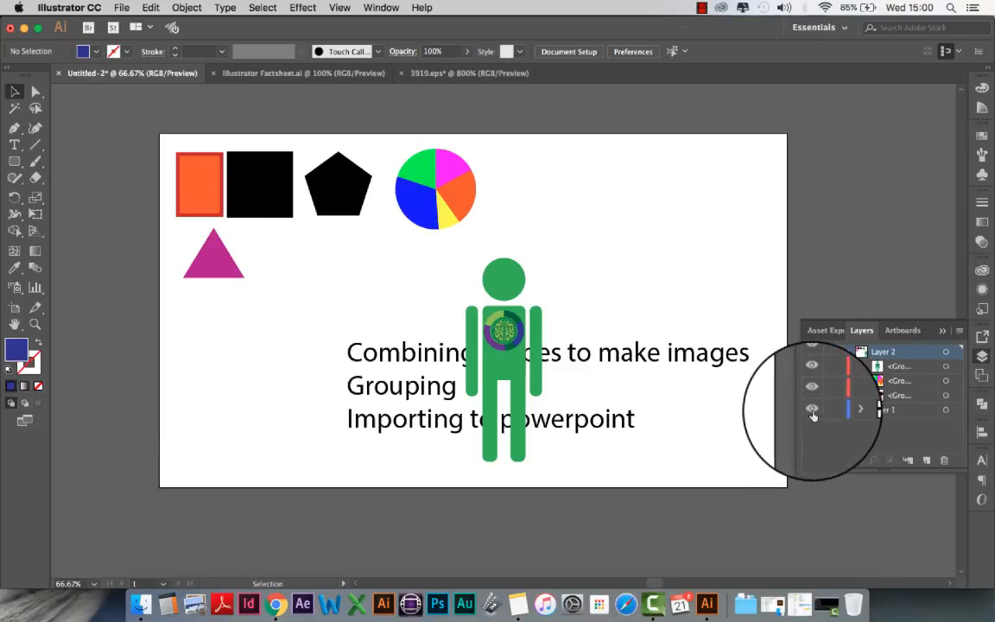
click(812, 410)
click(942, 331)
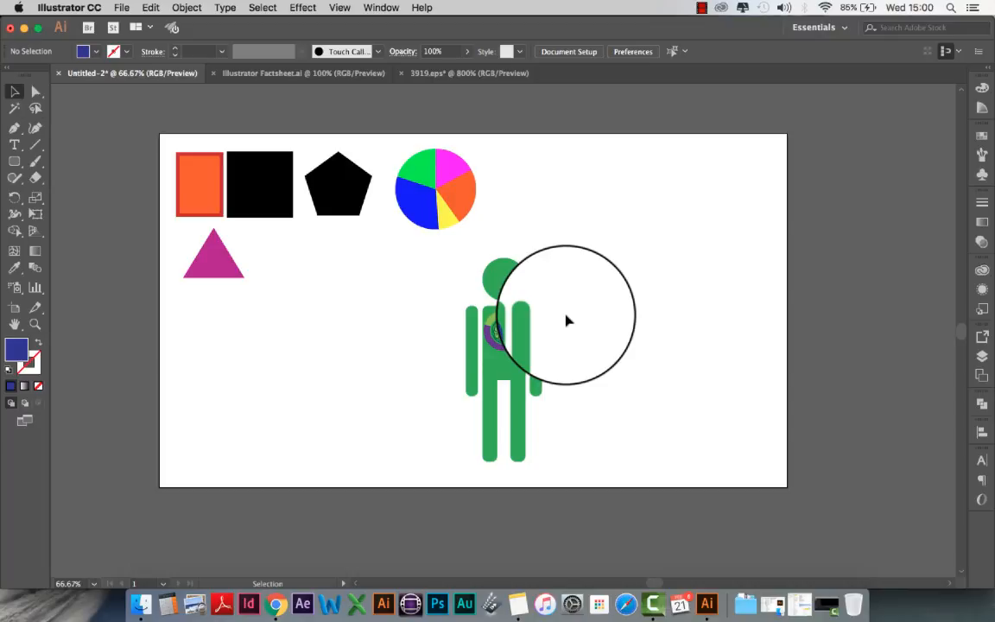
key(super+equal)
scroll(566, 321, down, 3)
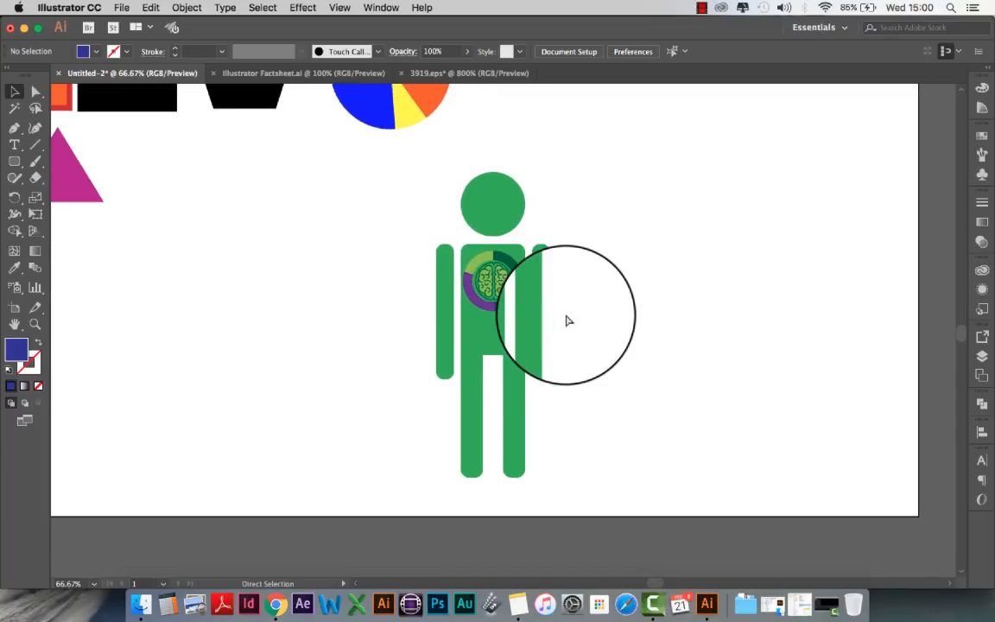
key(super+minus)
key(super+minus)
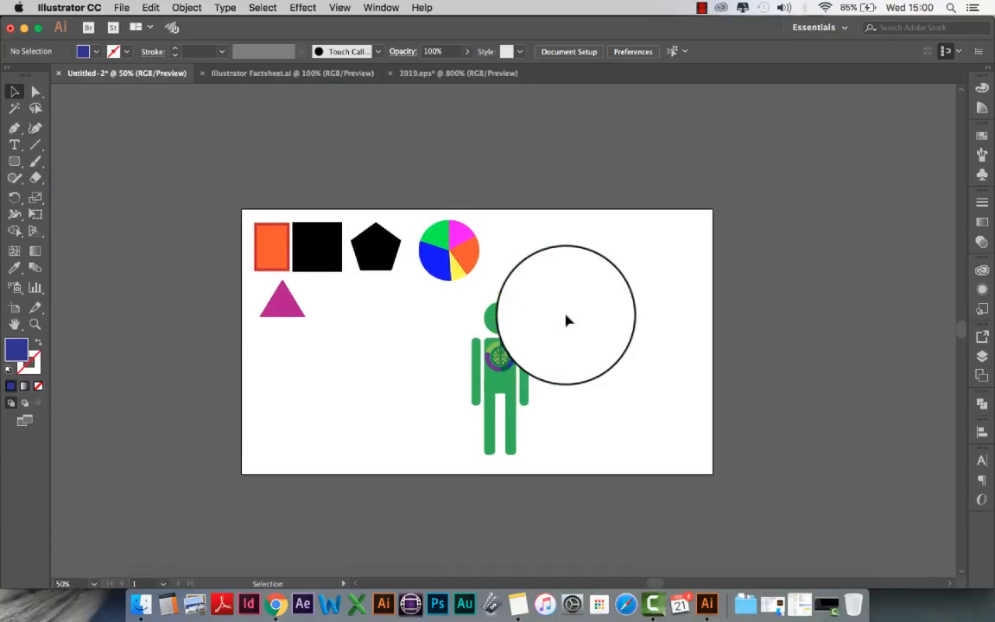
Resize Artboard 1 on all four sides to 225 x 484 px so it closely frames the green figure.
key(super+equal)
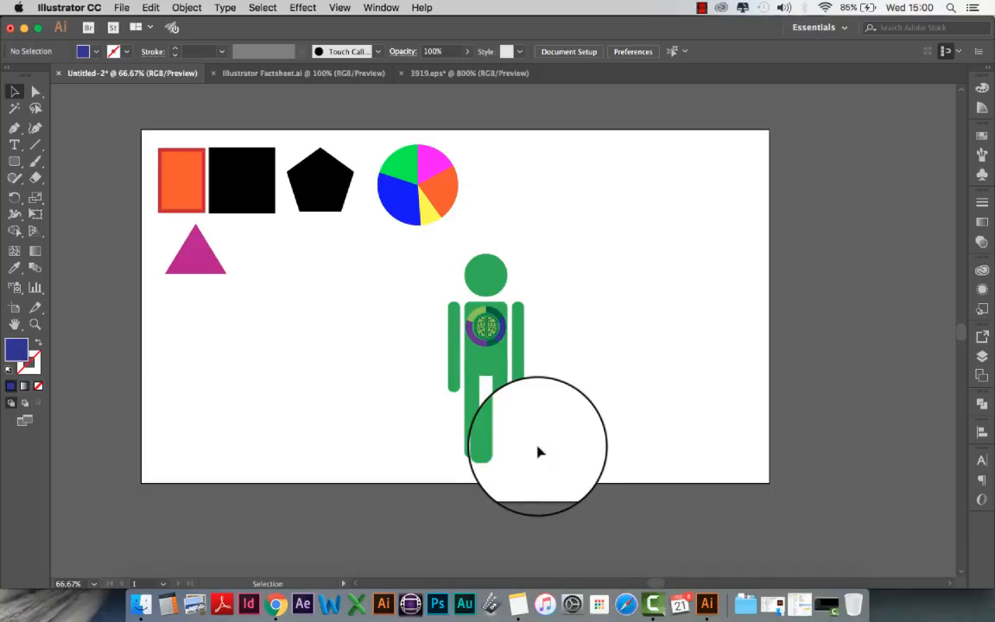
click(14, 308)
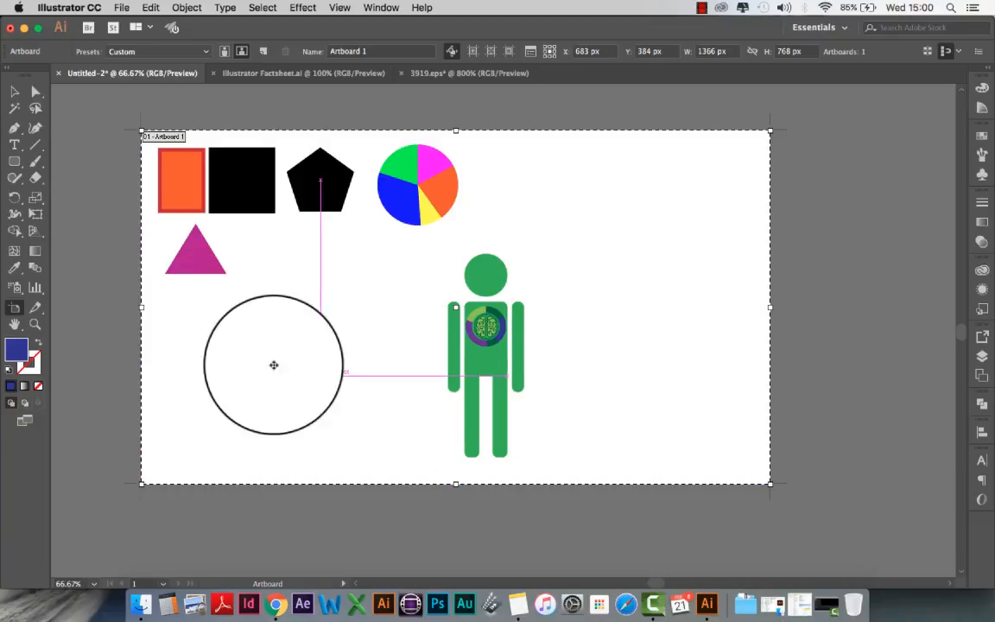
drag(142, 307, 433, 346)
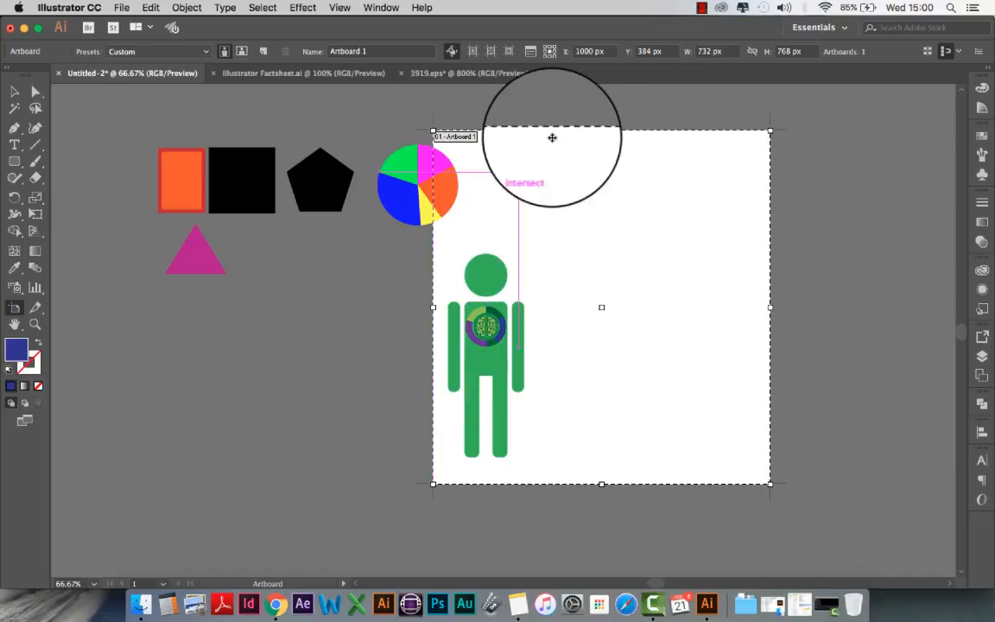
drag(602, 129, 596, 246)
drag(769, 364, 537, 364)
drag(484, 483, 484, 469)
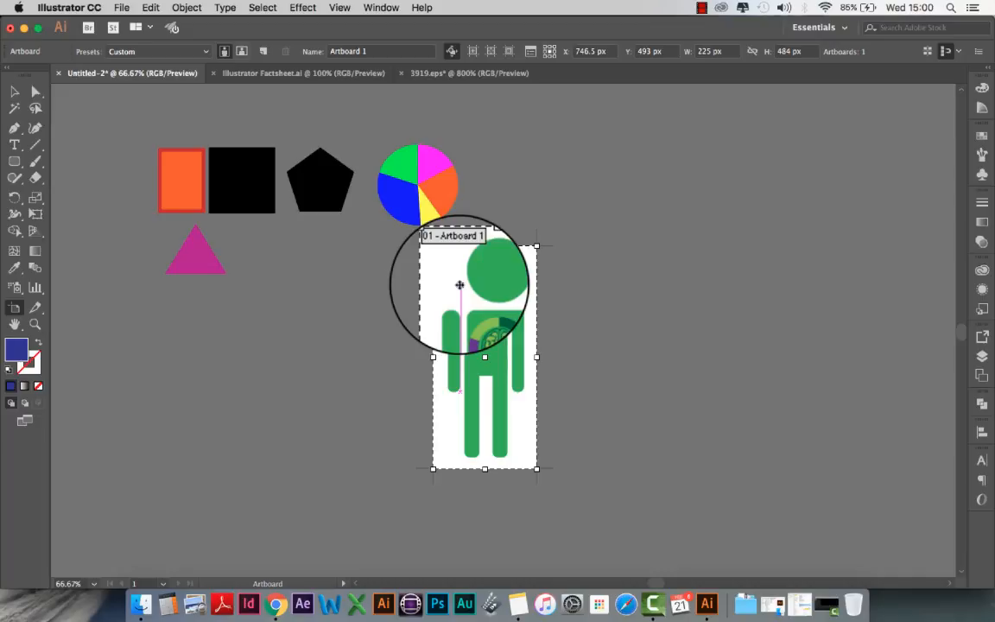
Save the document as Test.ai in the Workshops folder in Adobe Illustrator format, using the Illustrator CC version options.
click(122, 10)
click(152, 127)
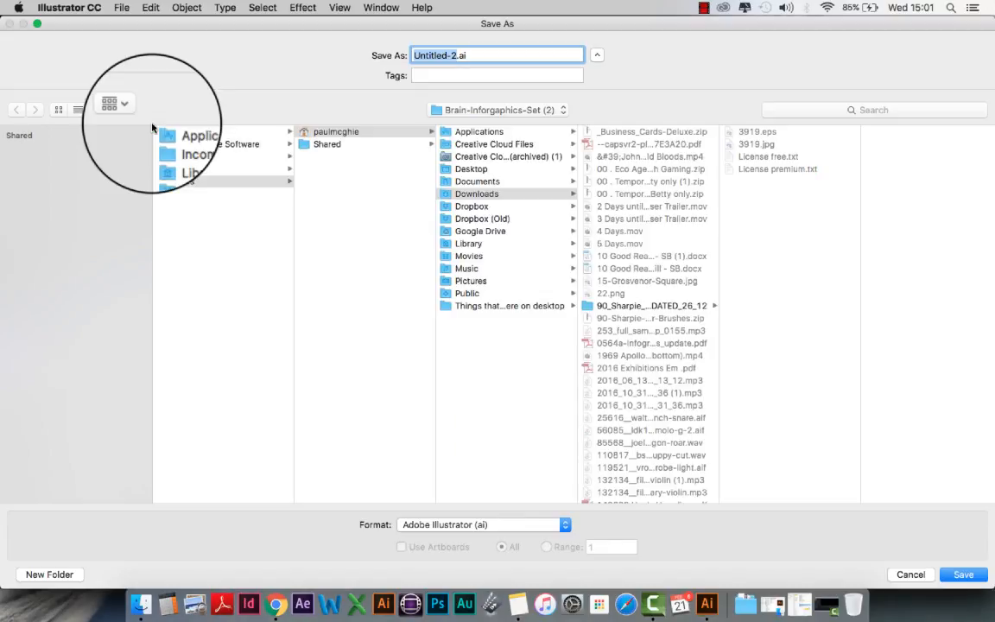
click(476, 110)
click(468, 228)
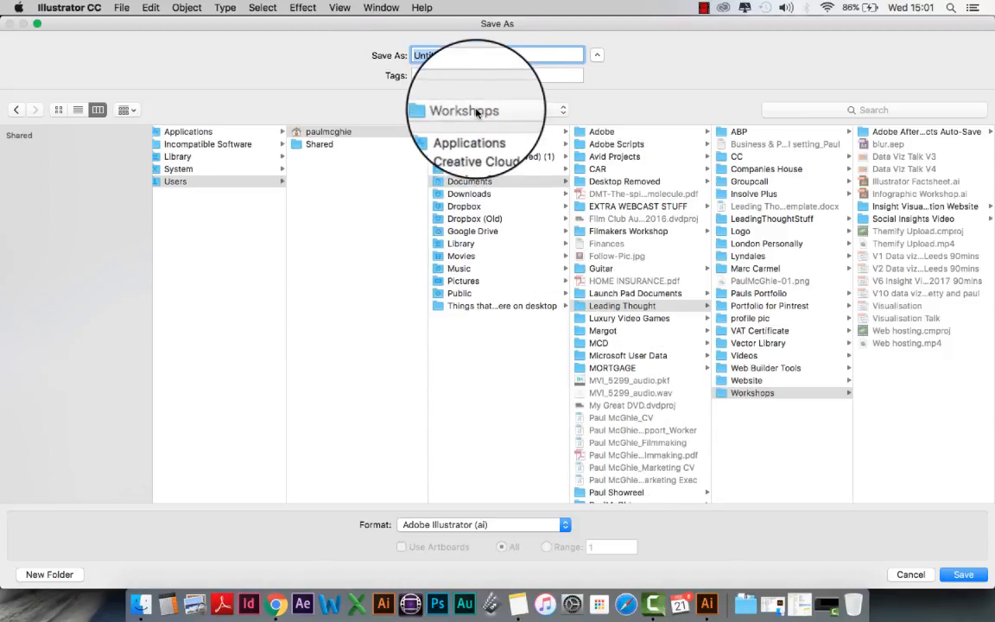
text(Test.a)
drag(445, 56, 431, 55)
click(451, 55)
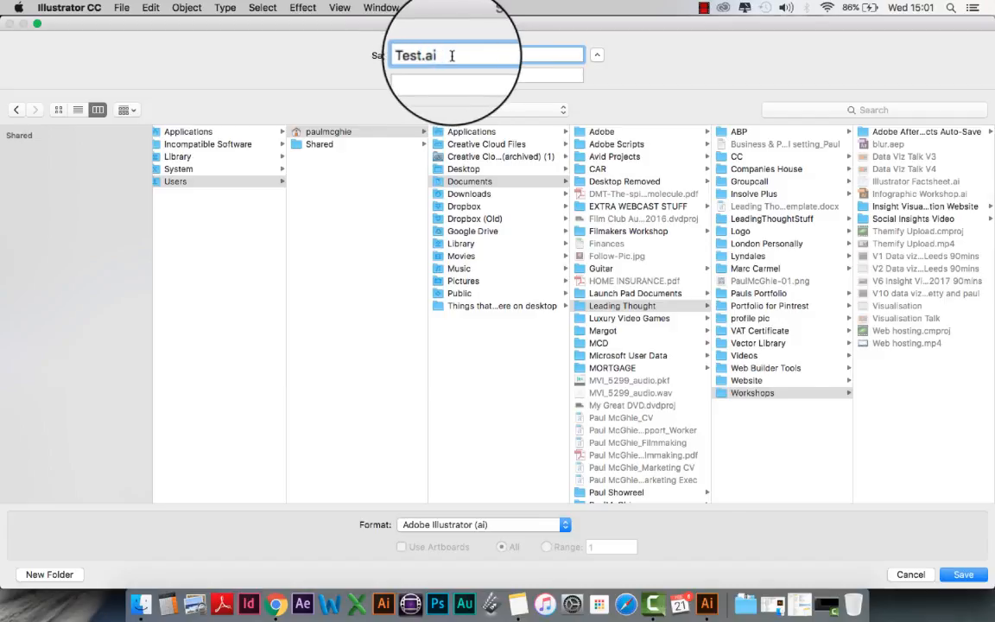
click(959, 576)
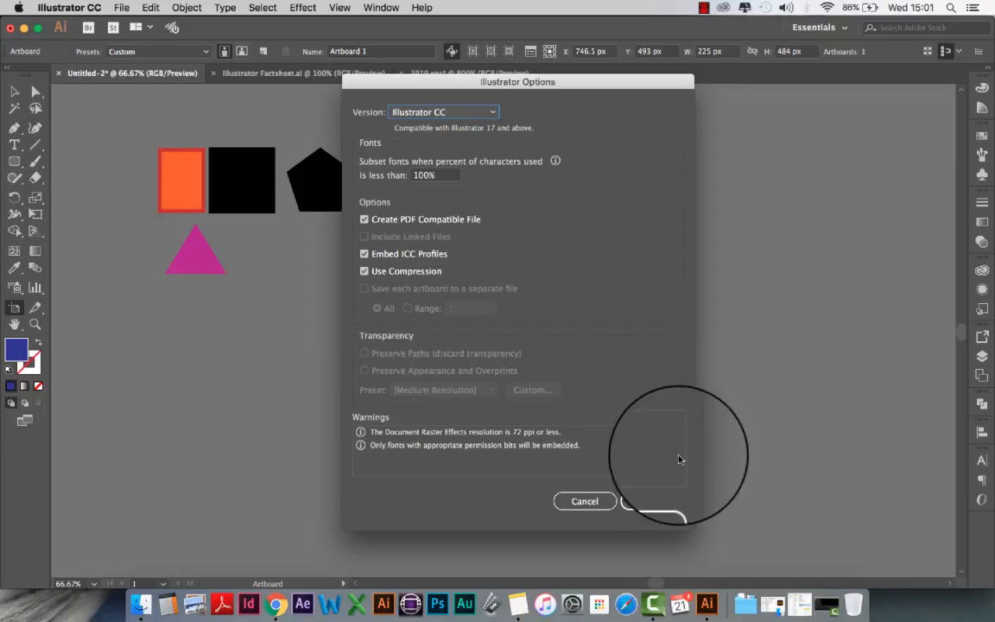
click(649, 502)
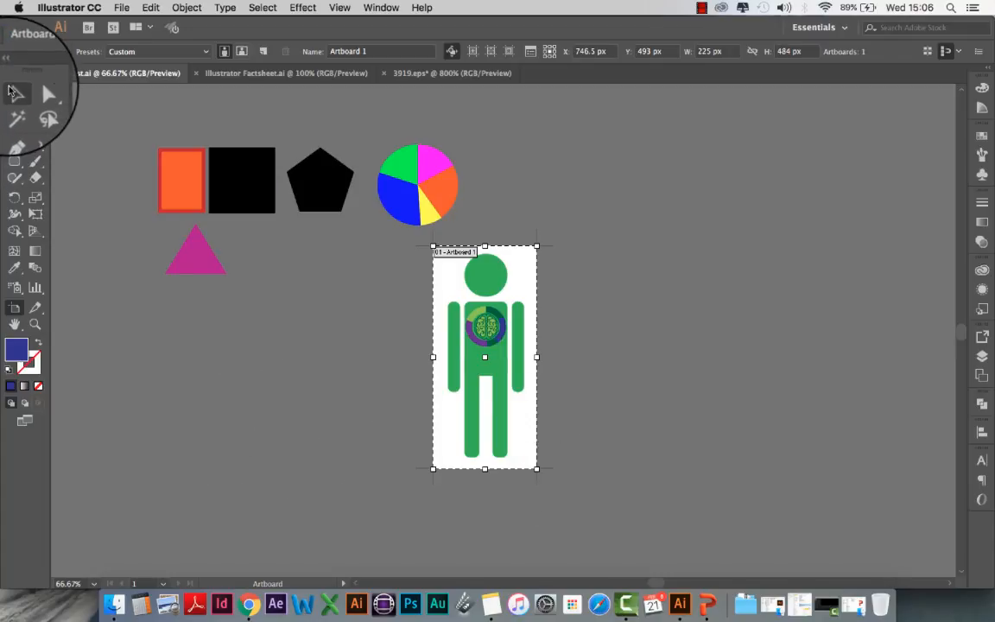
Leave artboard editing, begin exporting the artwork to the Workshops folder, and name the export file TShirtGuy.png.
click(14, 92)
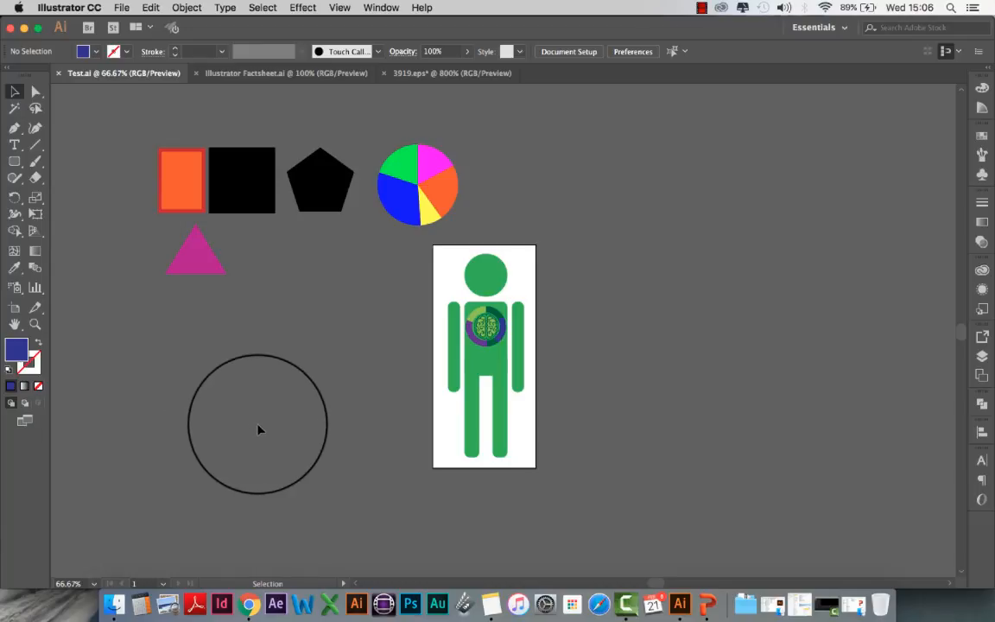
click(122, 8)
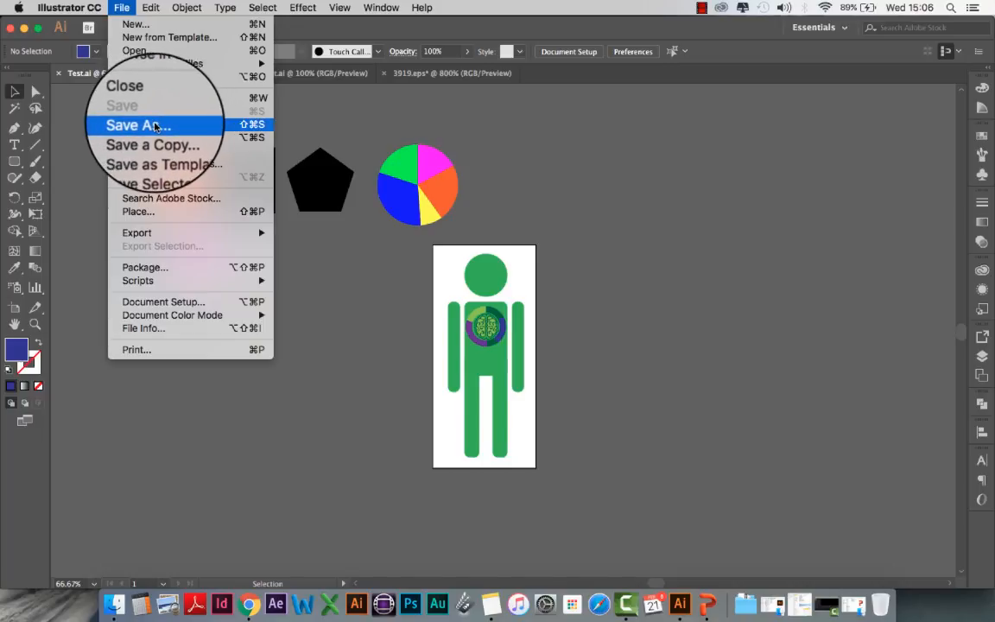
mouse_move(164, 232)
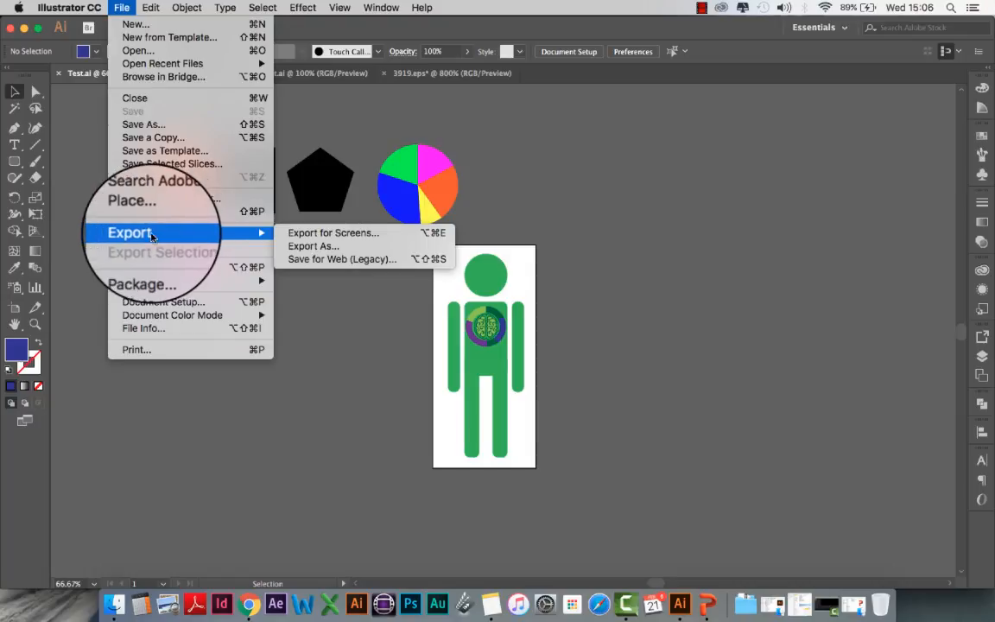
click(301, 248)
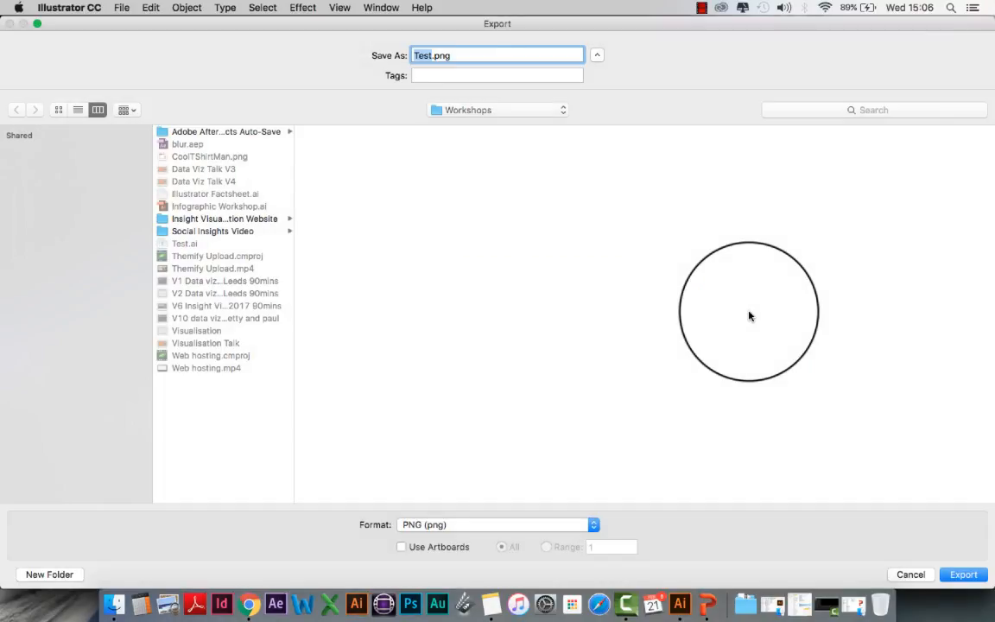
click(429, 56)
drag(429, 56, 394, 56)
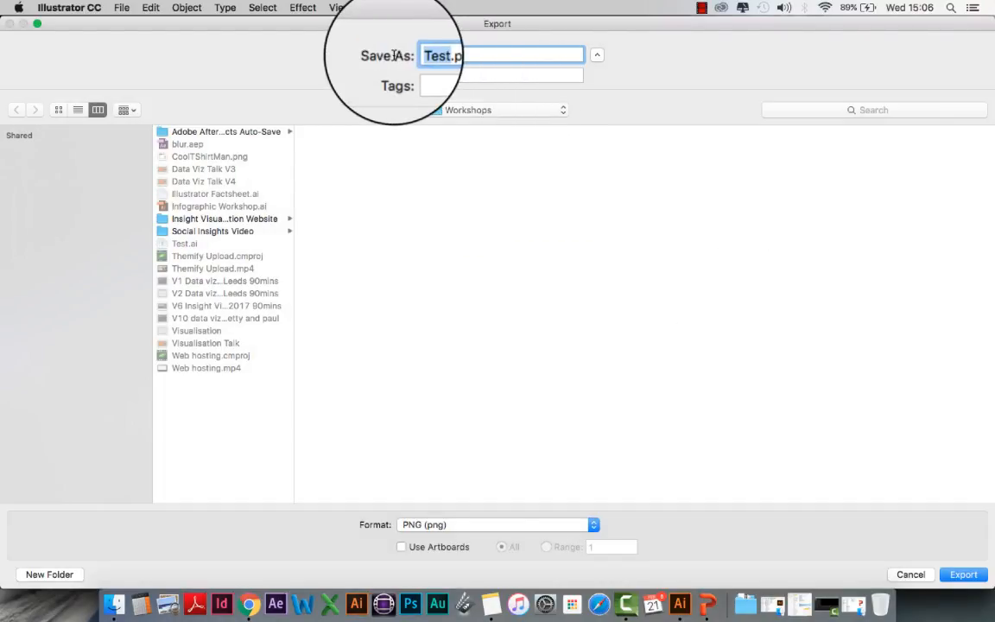
text(TShirt)
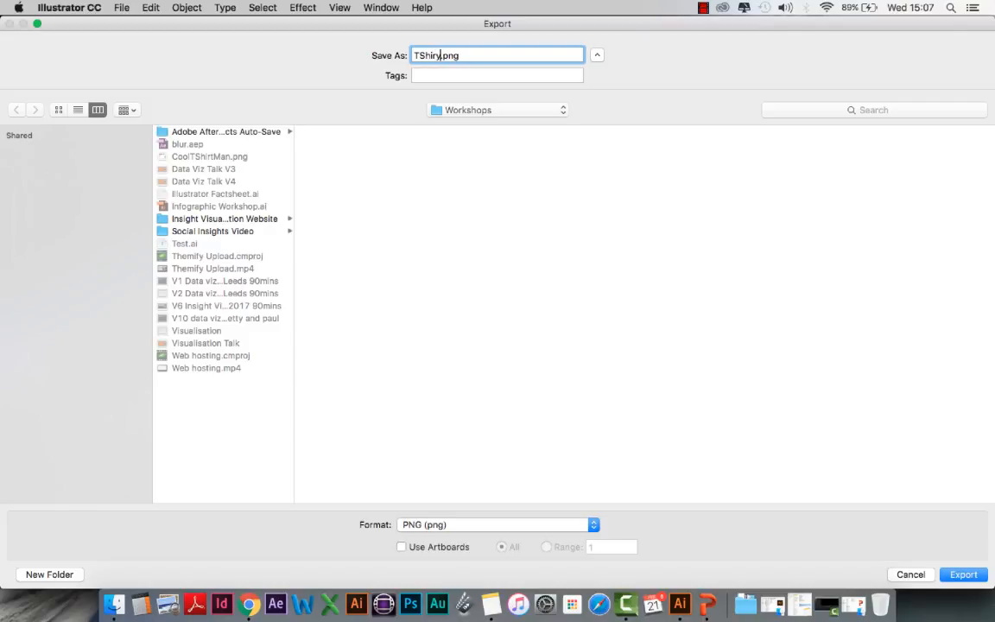
text(Guy)
mouse_move(482, 55)
mouse_down()
mouse_move(456, 55)
mouse_move(475, 55)
mouse_up()
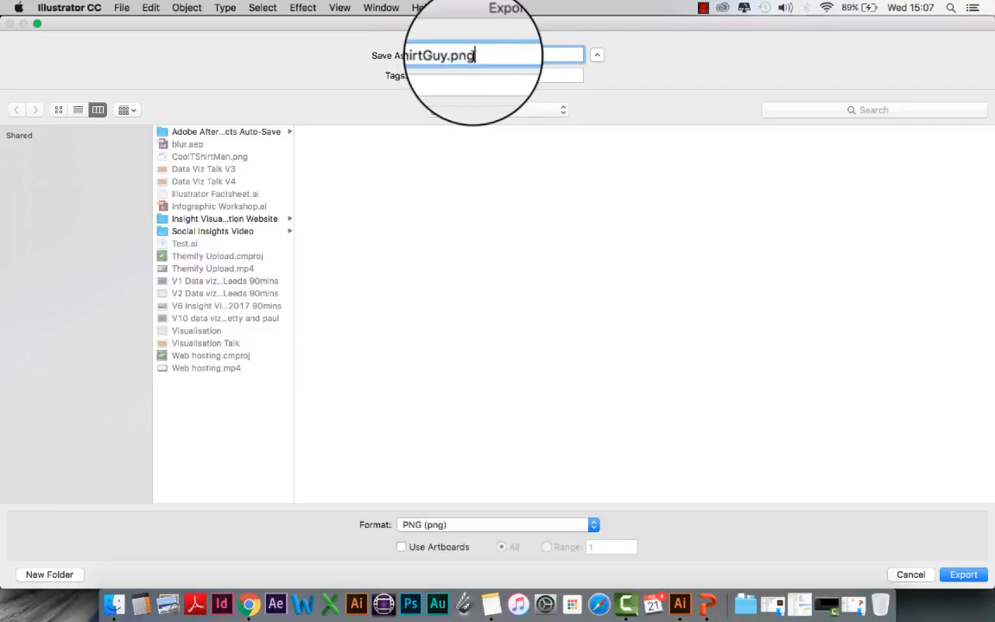
Keep PNG as the export format, restrict the export to all artboards, and continue to the PNG options.
click(453, 524)
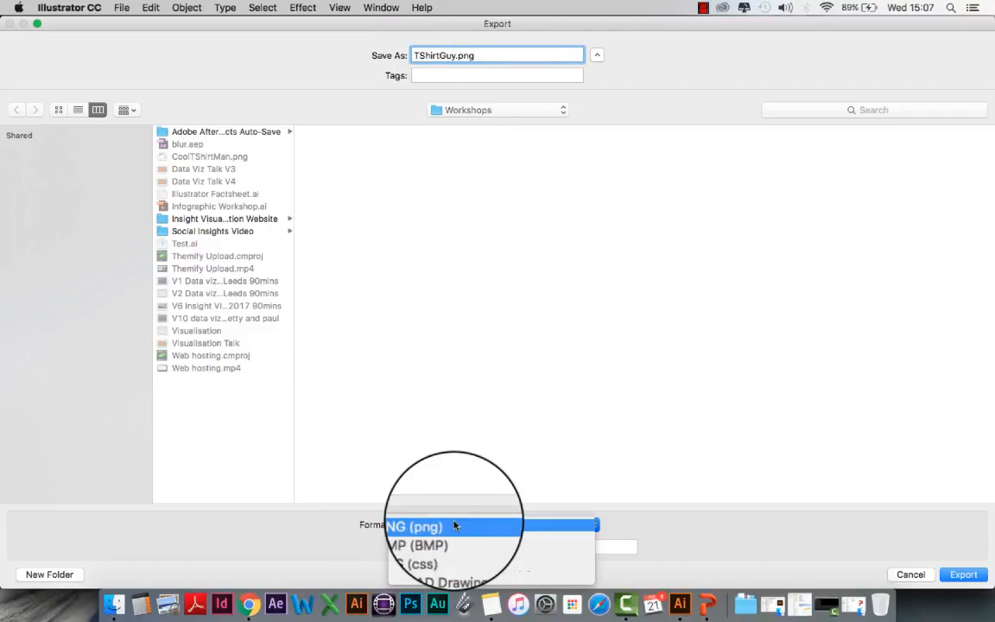
mouse_move(489, 581)
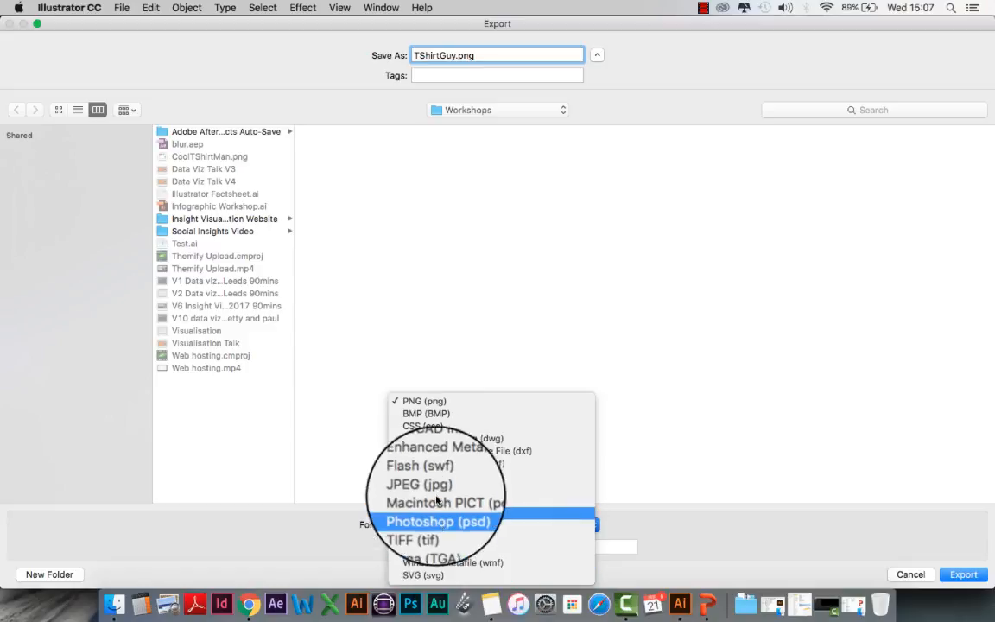
click(461, 402)
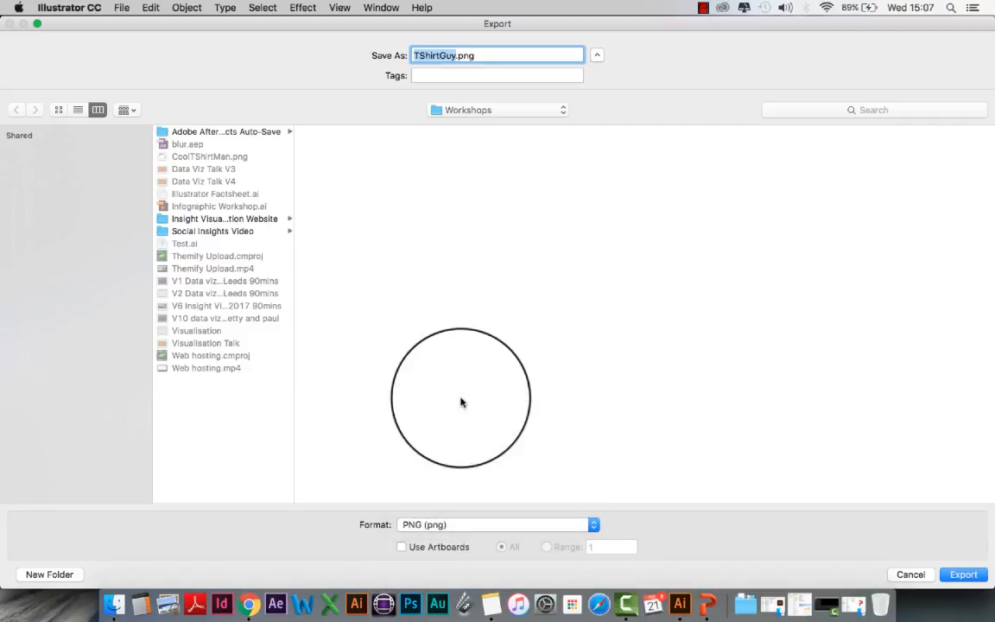
click(402, 549)
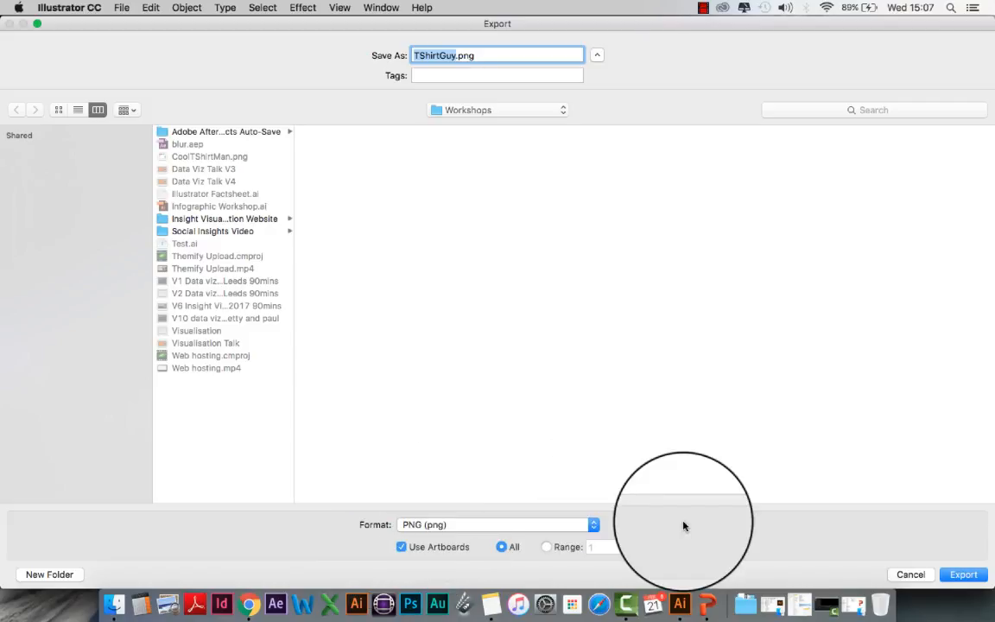
click(955, 584)
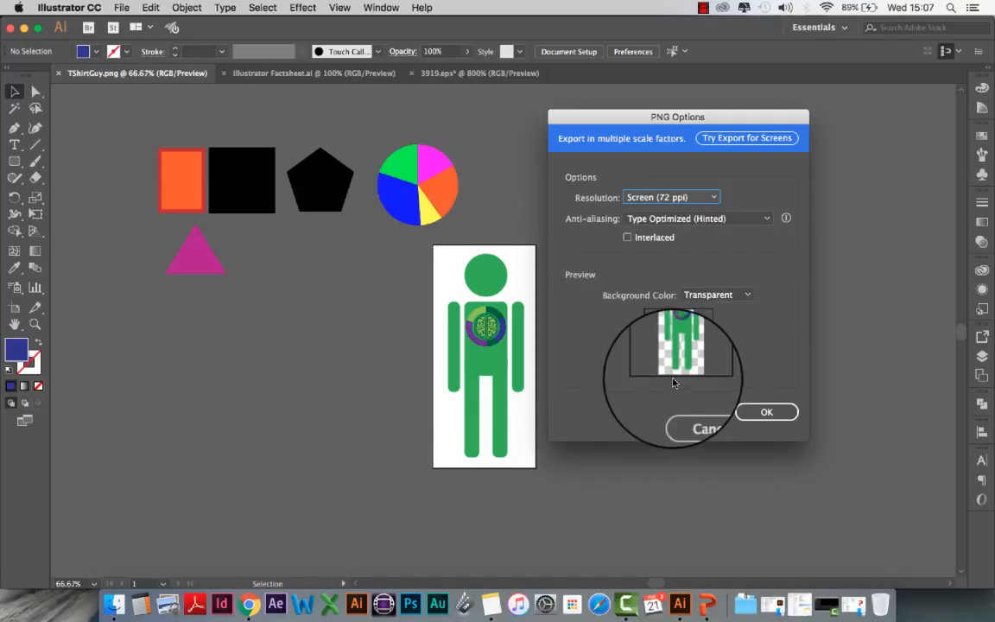
Export the PNG with a Transparent background and Screen (72 ppi) resolution.
click(741, 294)
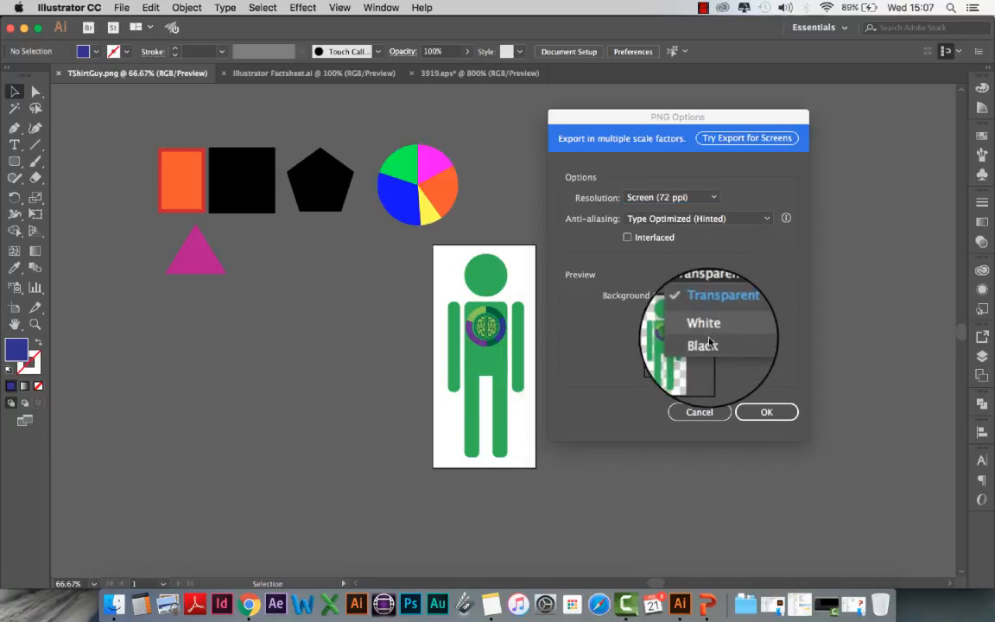
click(765, 334)
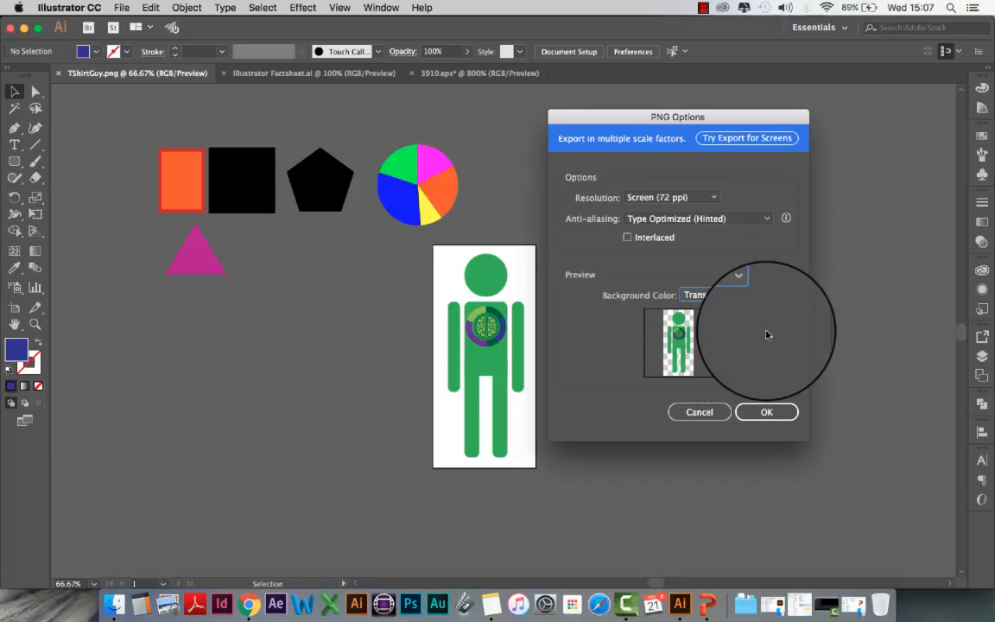
click(710, 202)
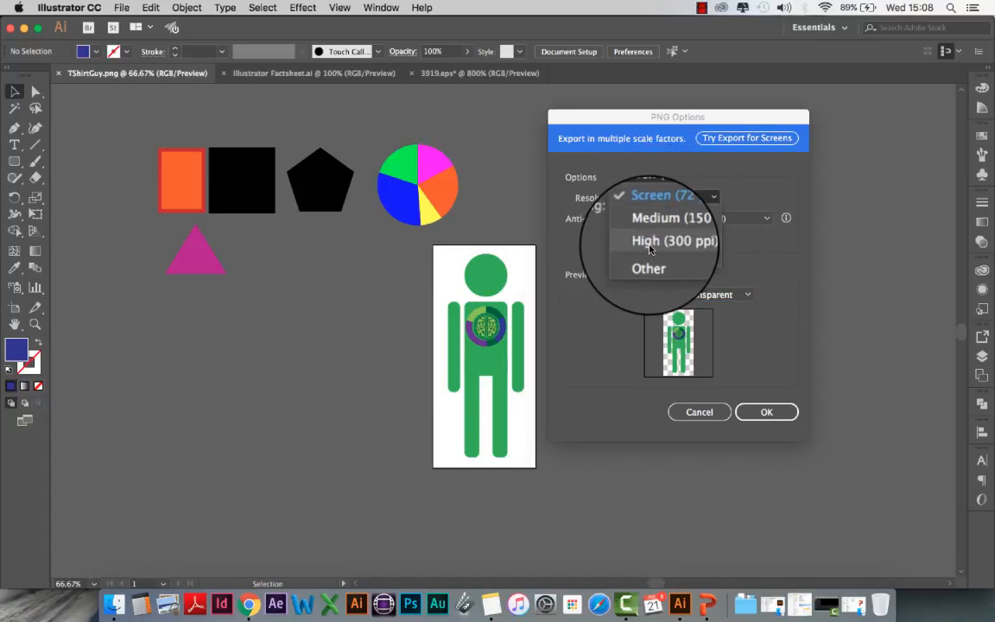
click(773, 262)
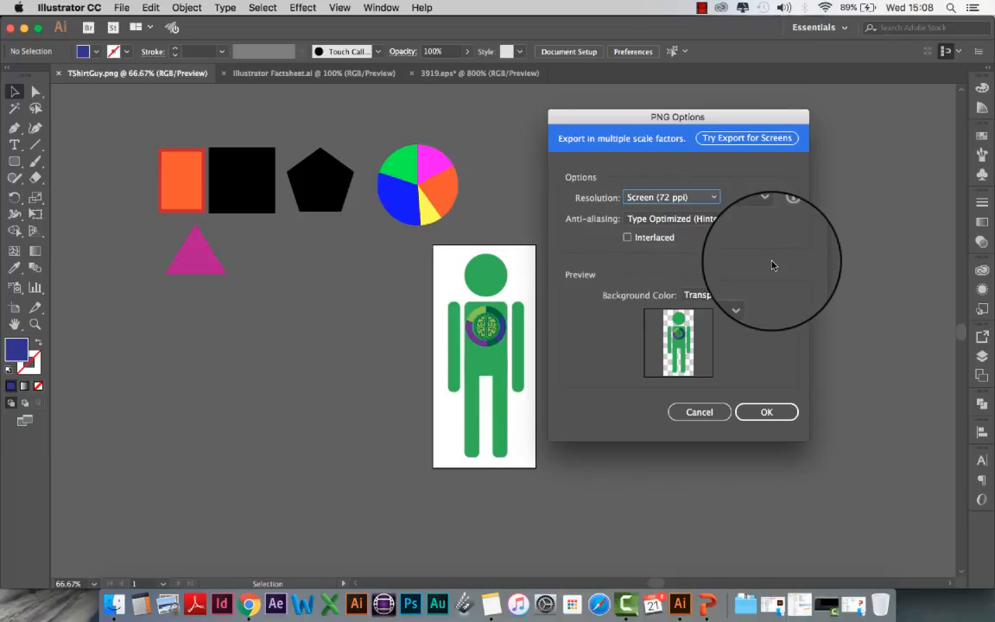
click(773, 414)
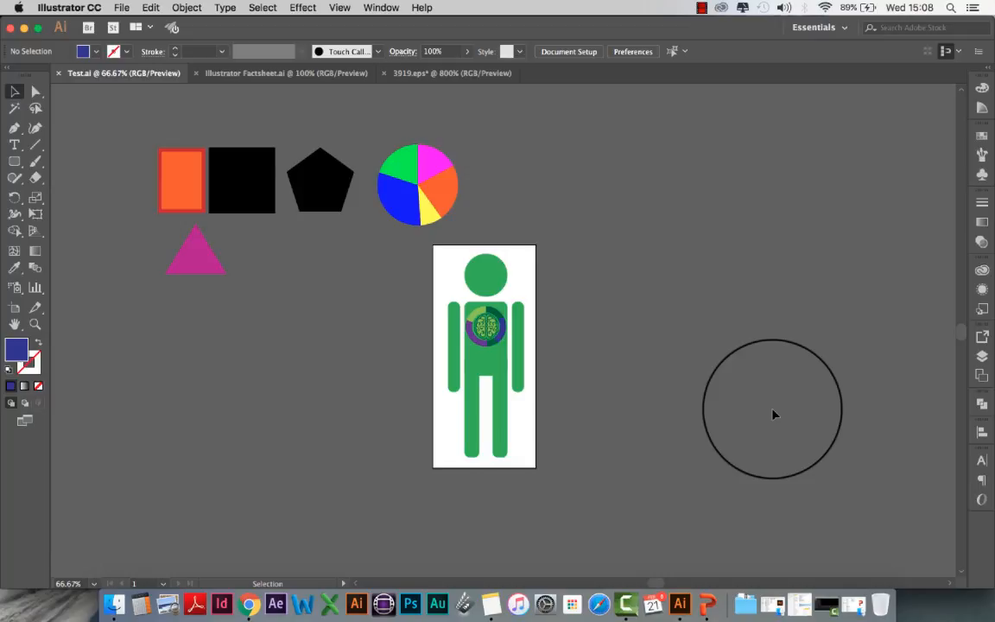
Switch to PowerPoint and open the background formatting for the blank slide.
click(706, 604)
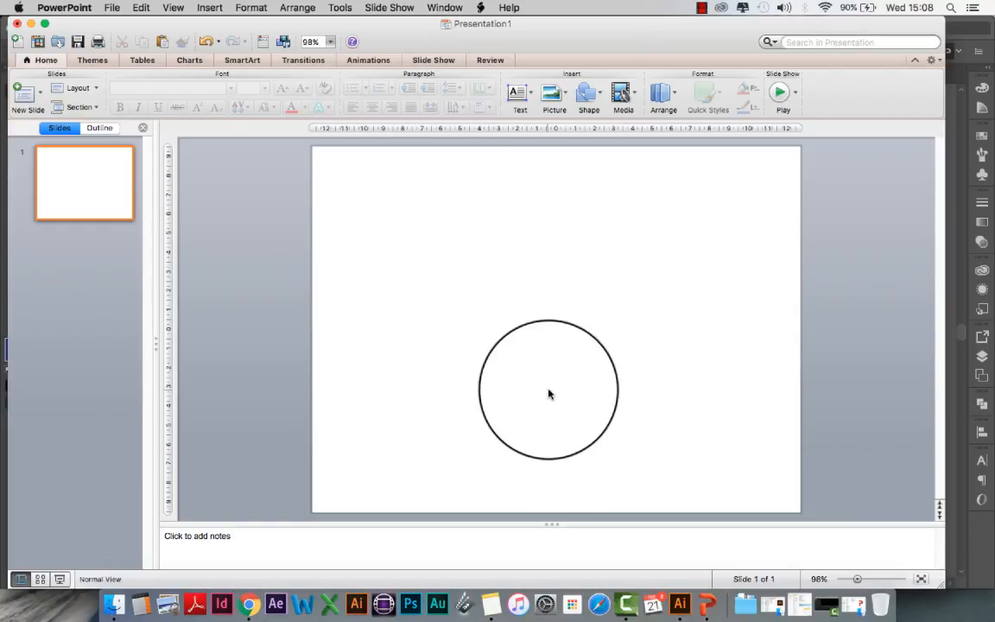
right_click(75, 187)
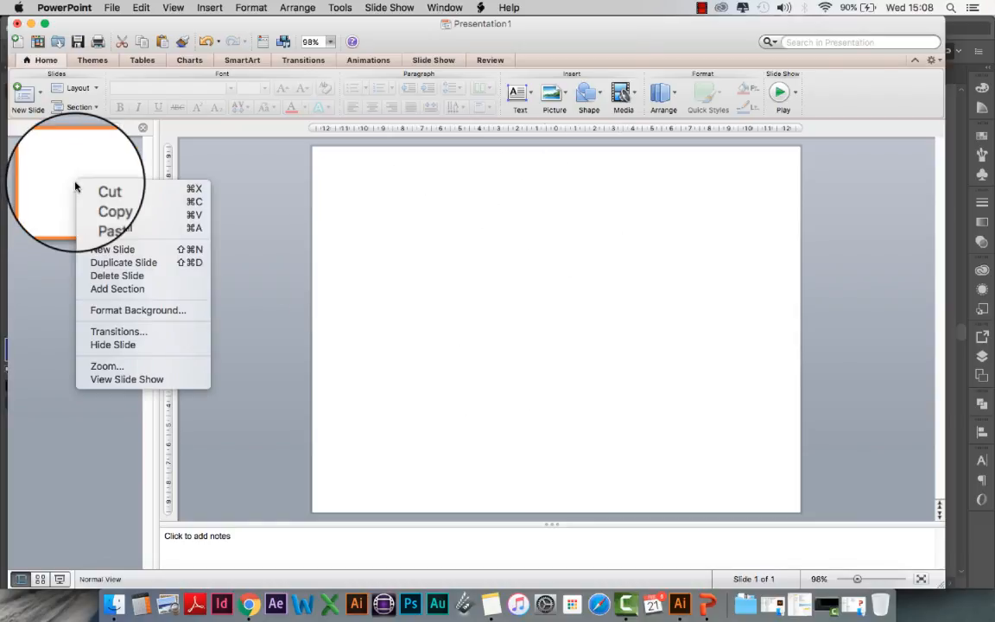
click(109, 312)
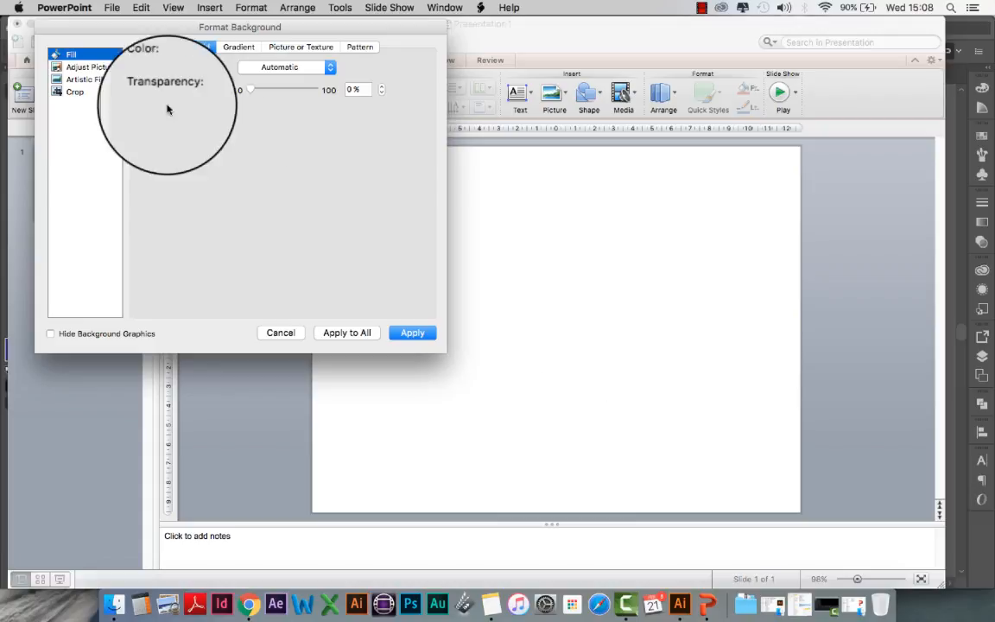
click(236, 47)
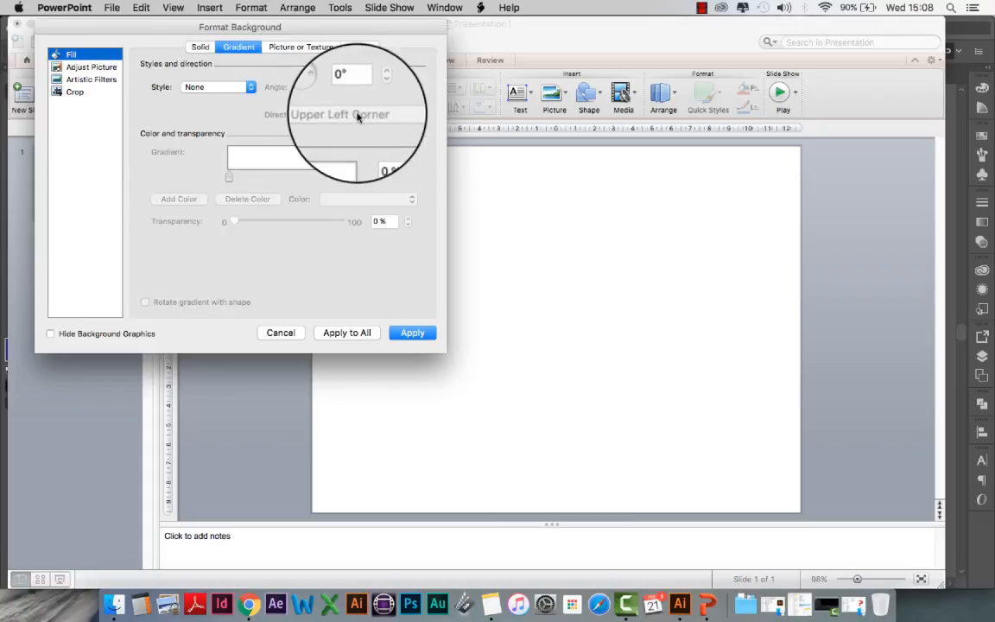
click(233, 95)
click(278, 159)
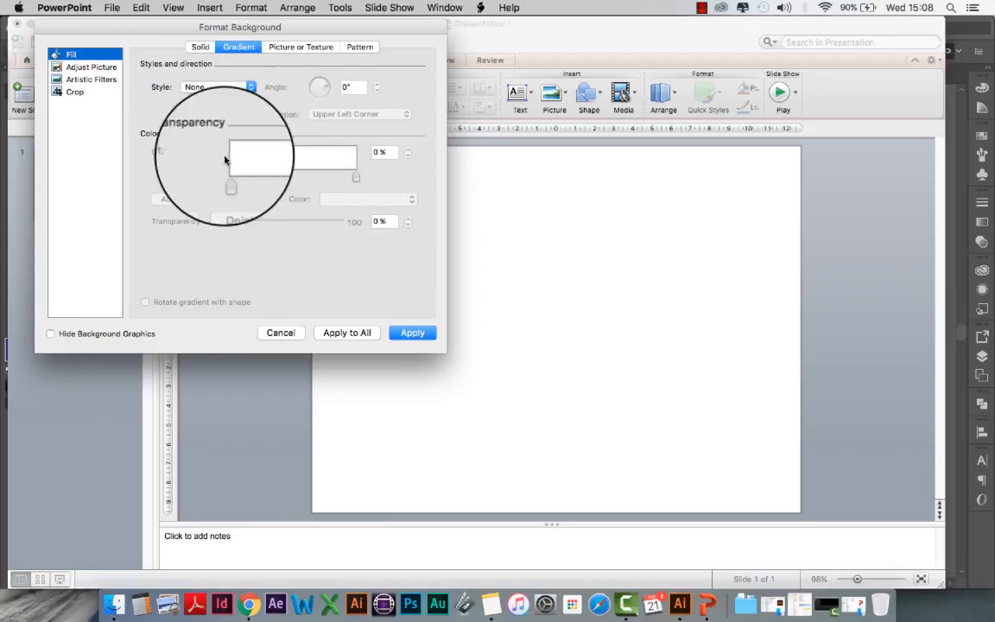
Apply a solid red fill to the slide background.
click(200, 47)
click(285, 67)
click(253, 183)
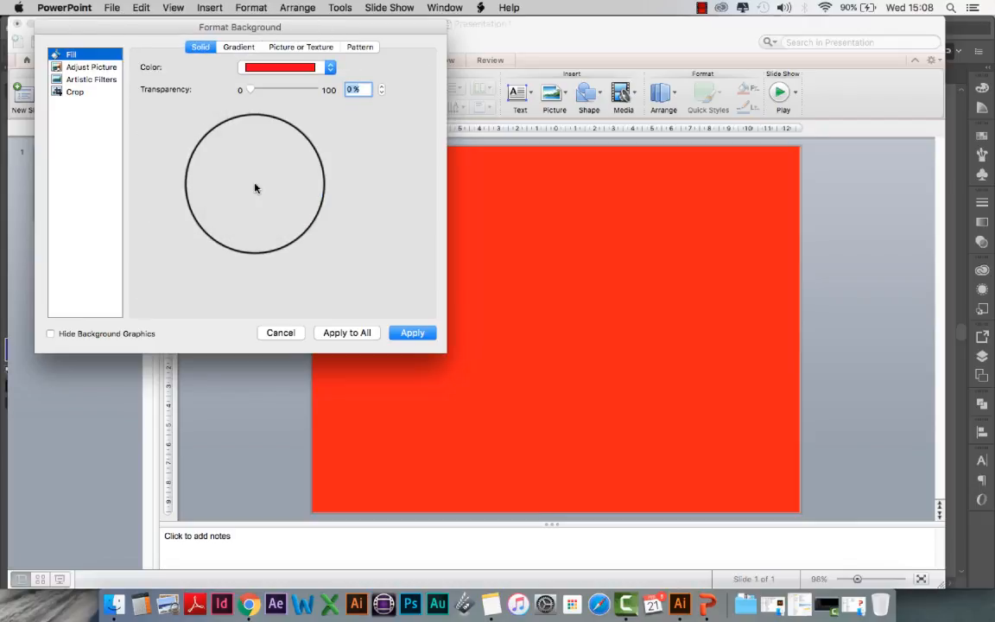
click(409, 334)
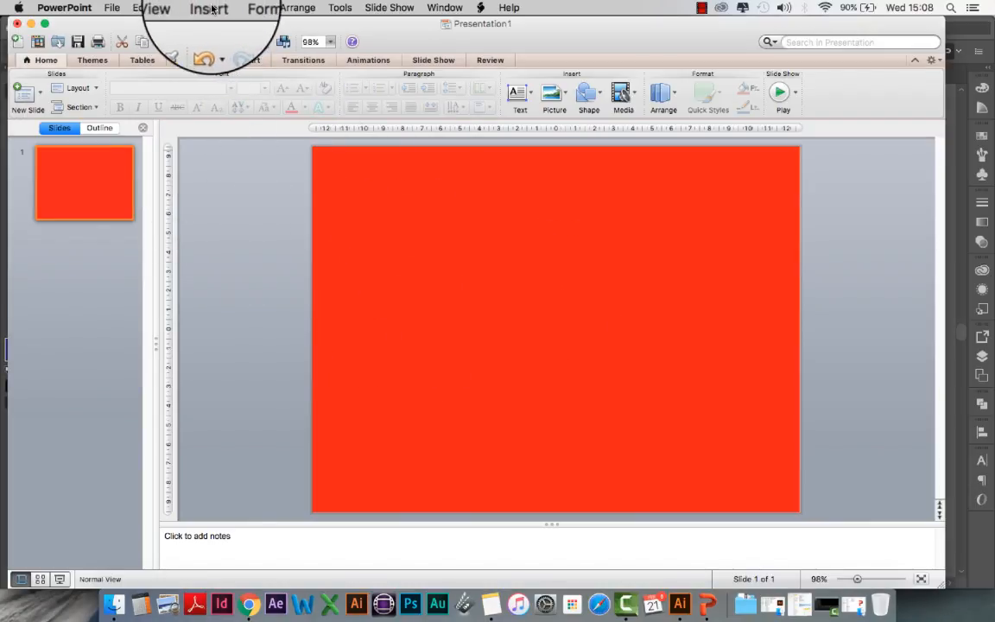
Insert the picture TShirtGuy-01.png from the Workshops folder onto the red slide.
click(209, 8)
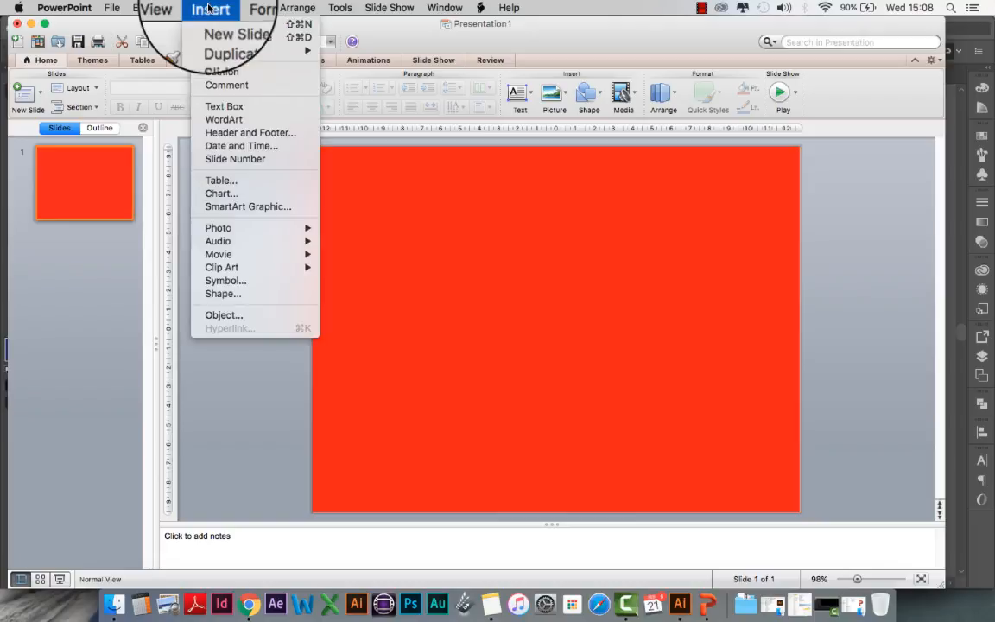
mouse_move(242, 232)
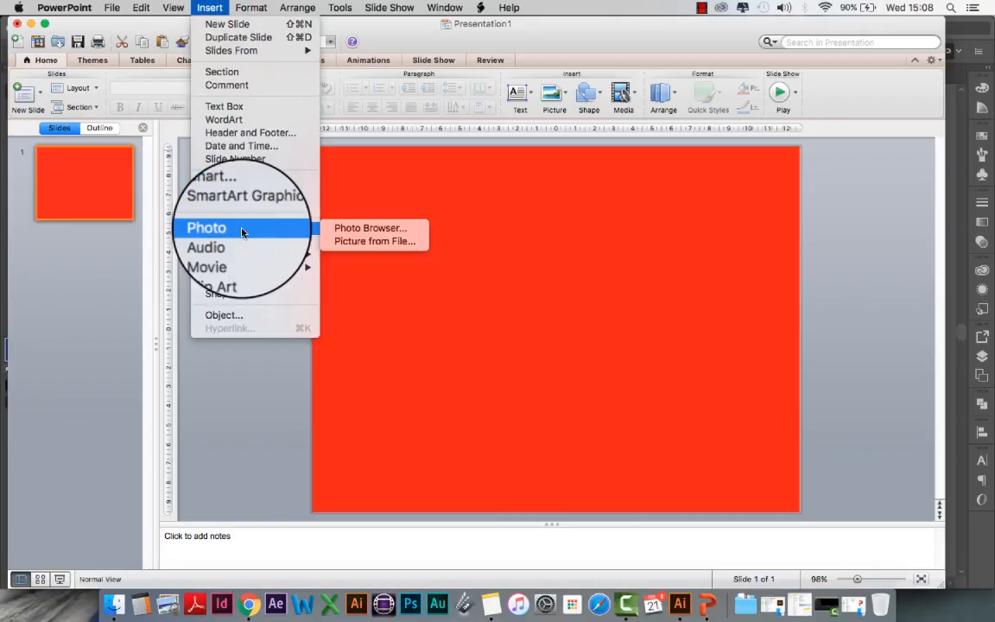
click(363, 247)
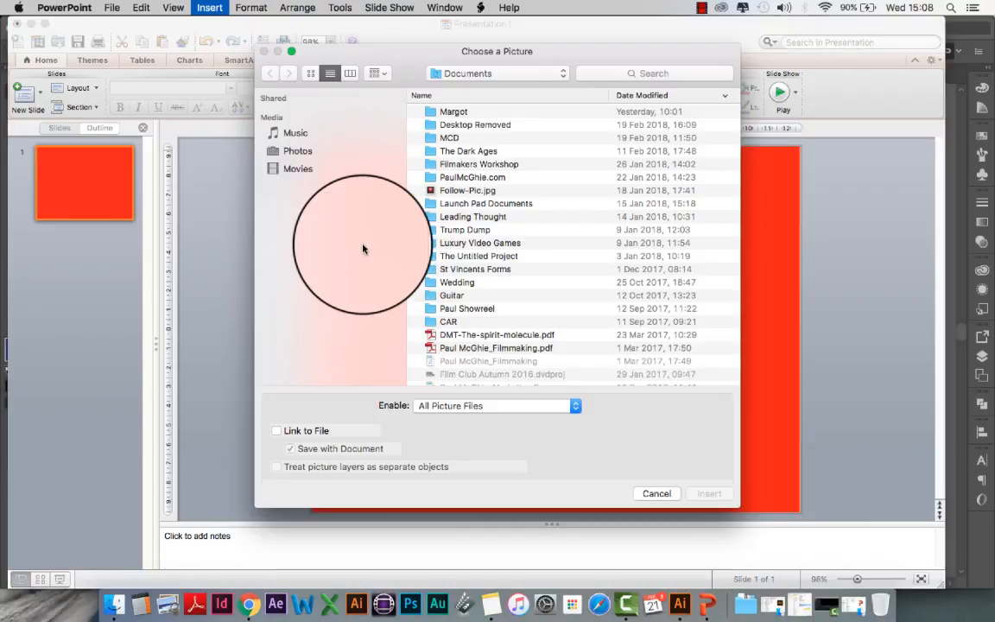
click(497, 81)
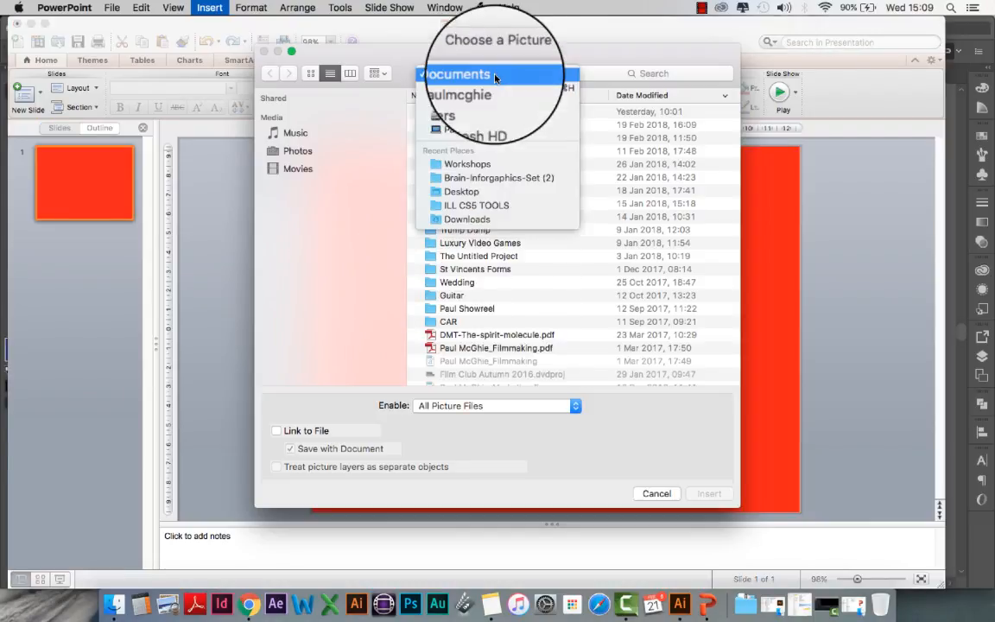
click(473, 166)
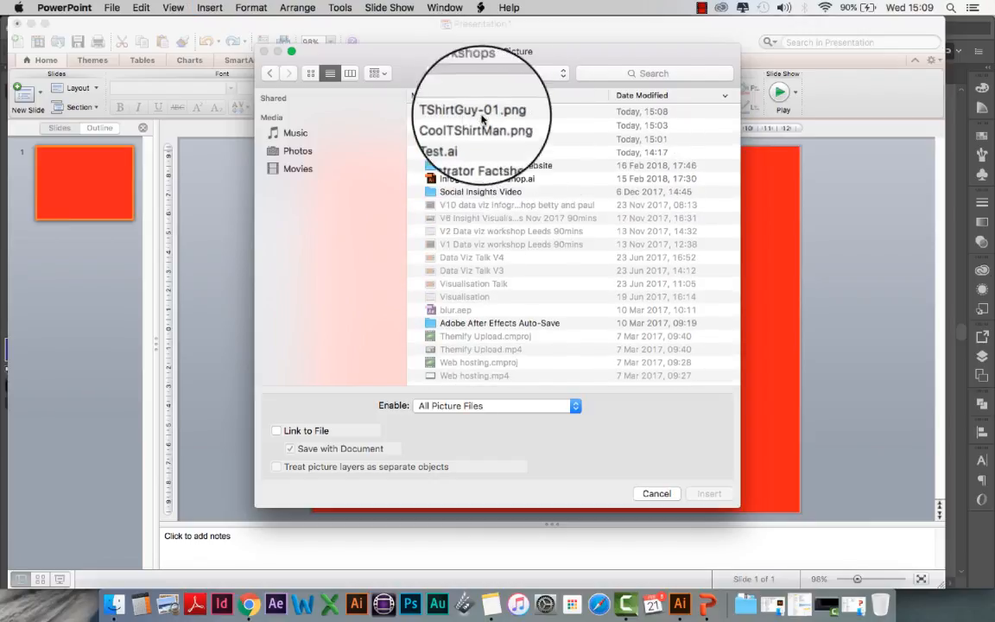
click(478, 113)
click(710, 497)
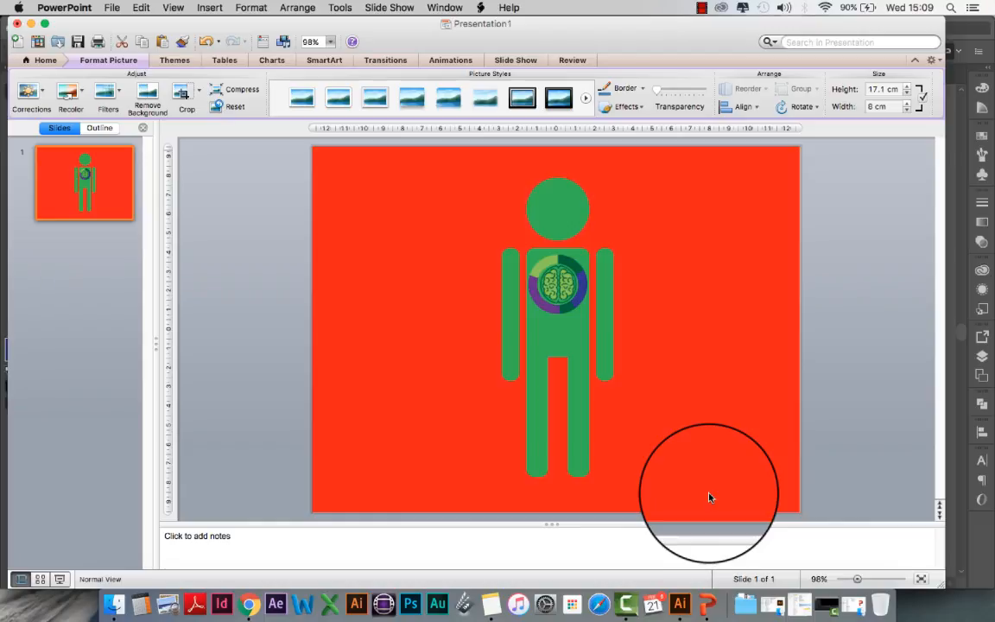
Move the figure picture to the right side of the slide and resize it to about 17 x 7.9 cm.
drag(589, 348, 697, 312)
drag(597, 486, 601, 392)
drag(662, 318, 693, 317)
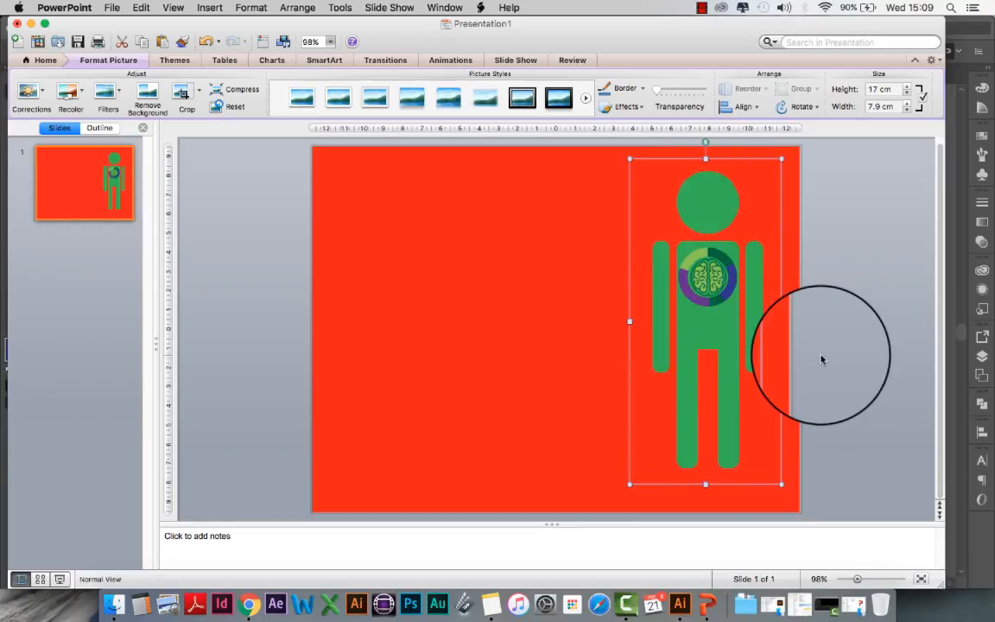